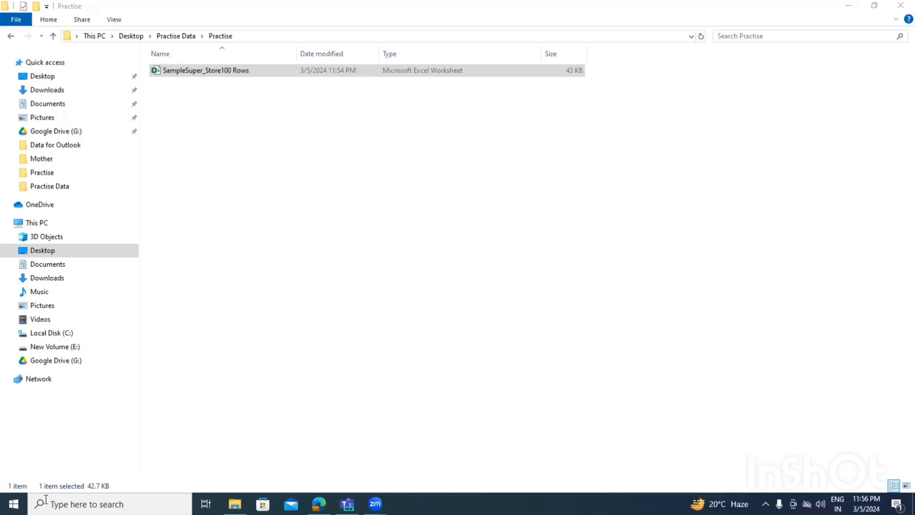
Launch Power BI Desktop and start a new blank report
click(110, 504)
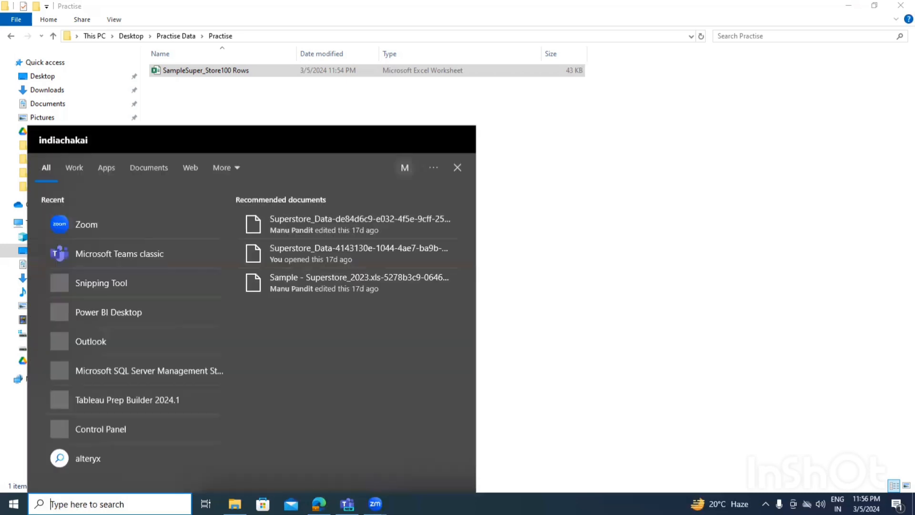
text(power bi)
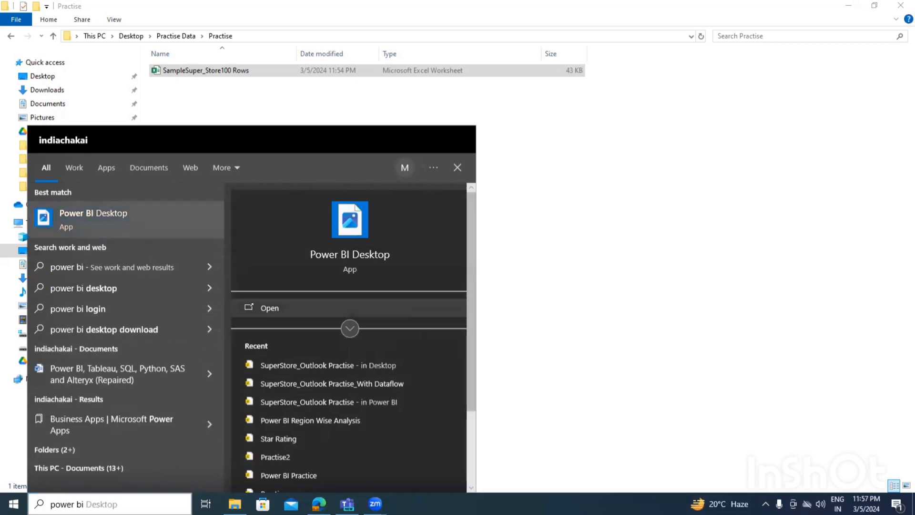
click(270, 308)
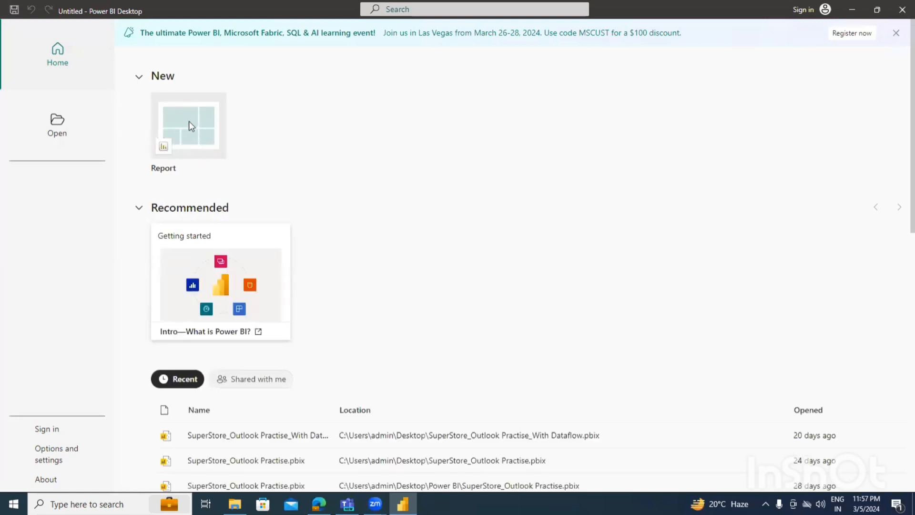
click(189, 122)
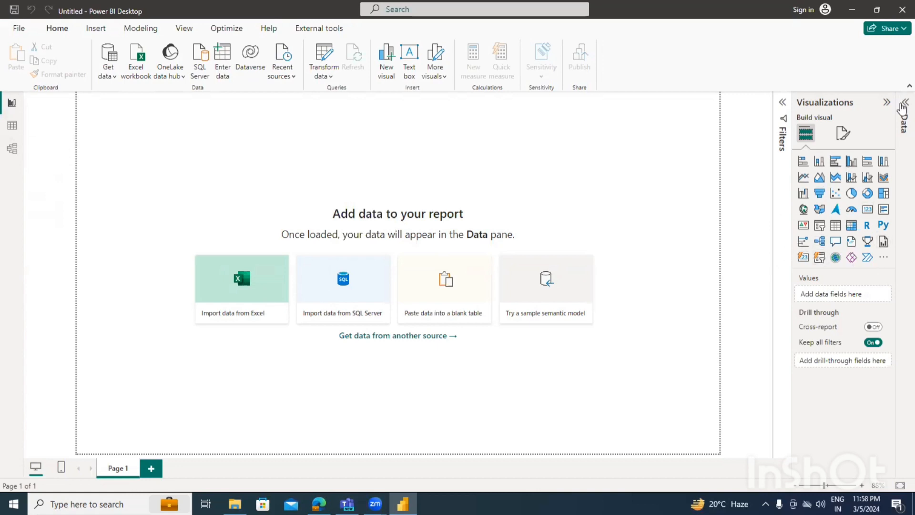
Expand the Data pane and collapse the Filters and Visualizations panes beside the report canvas
click(904, 119)
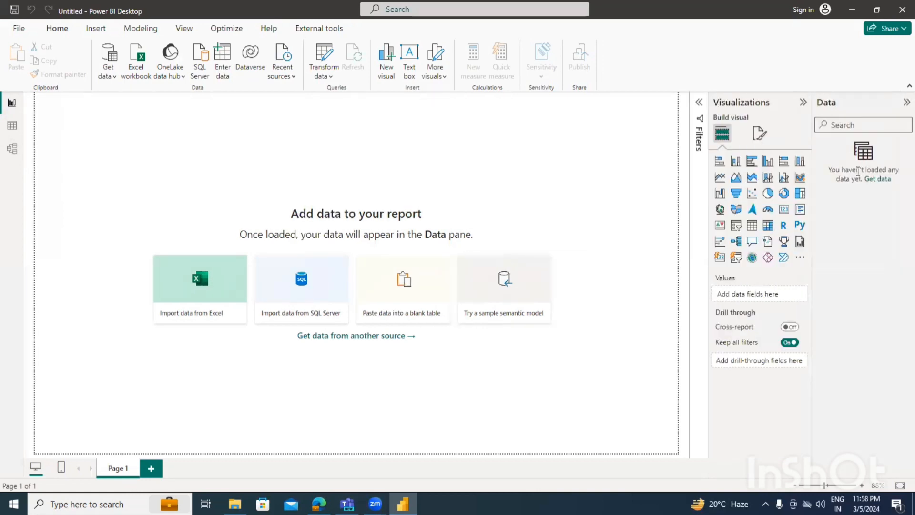
click(699, 102)
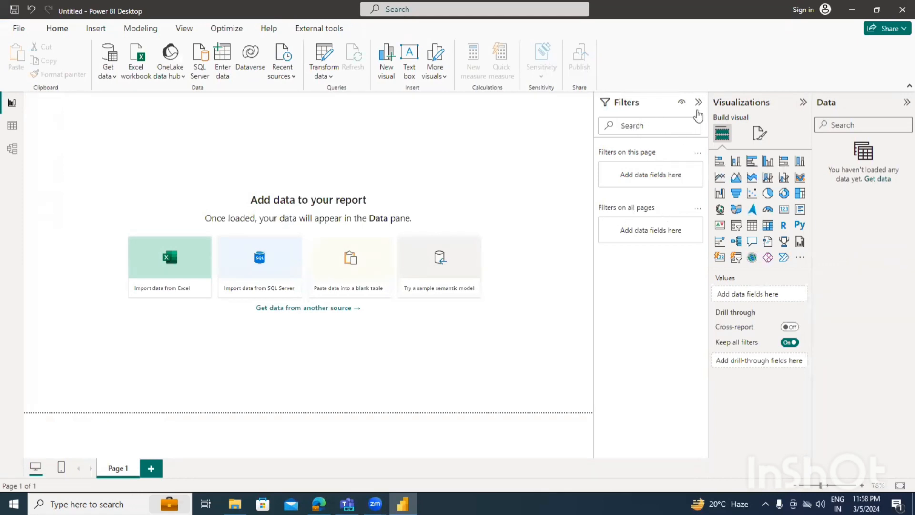
click(699, 104)
click(803, 103)
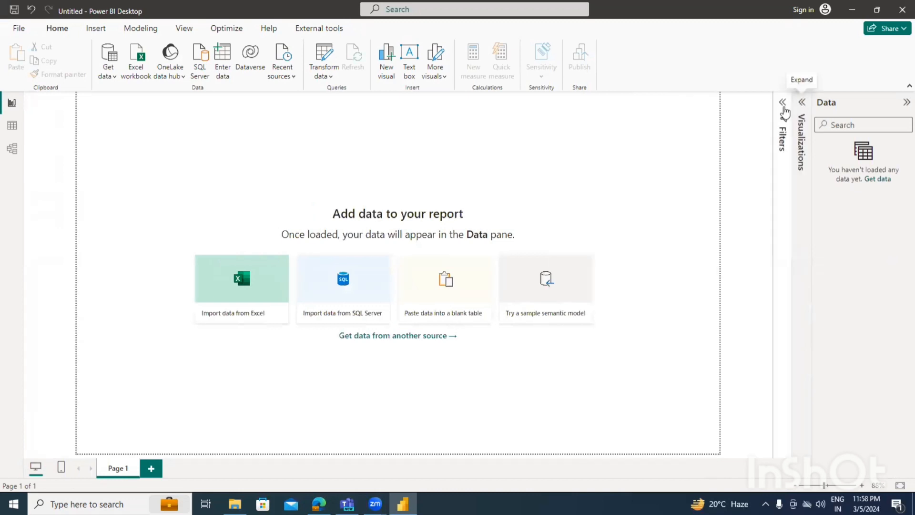
click(115, 77)
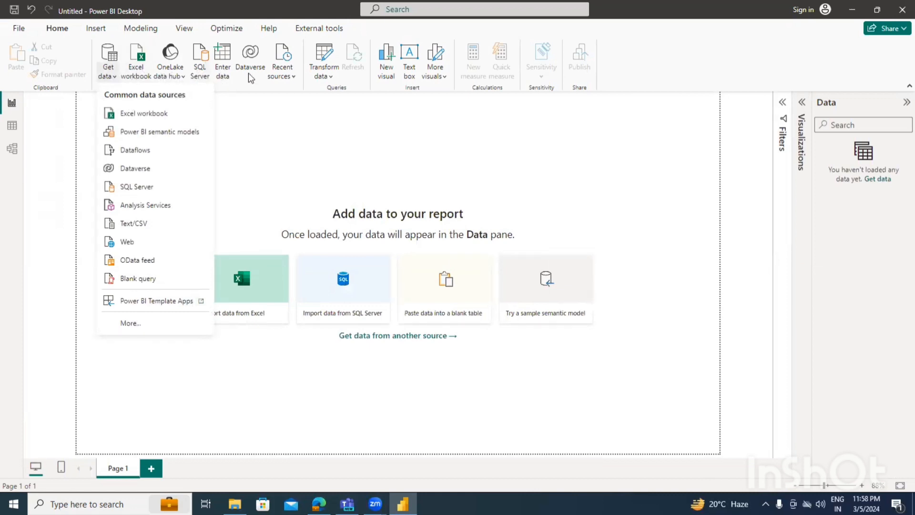
click(294, 77)
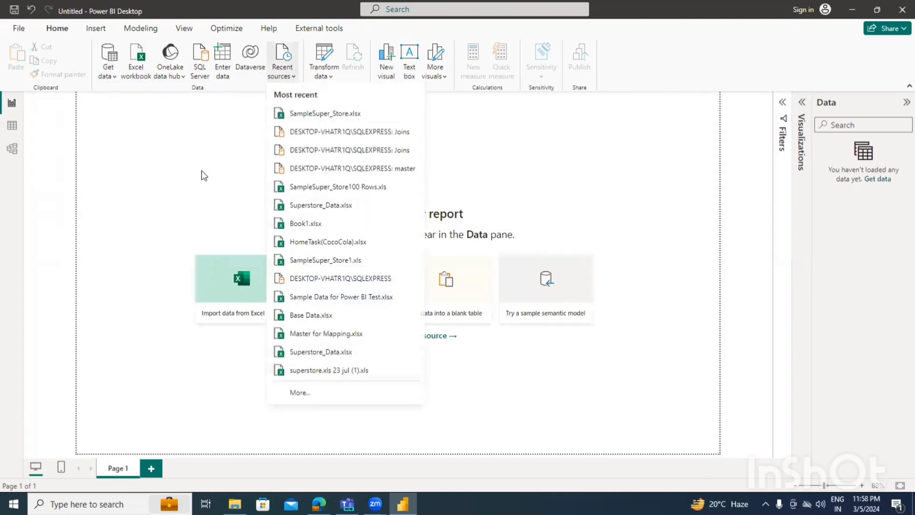
click(115, 78)
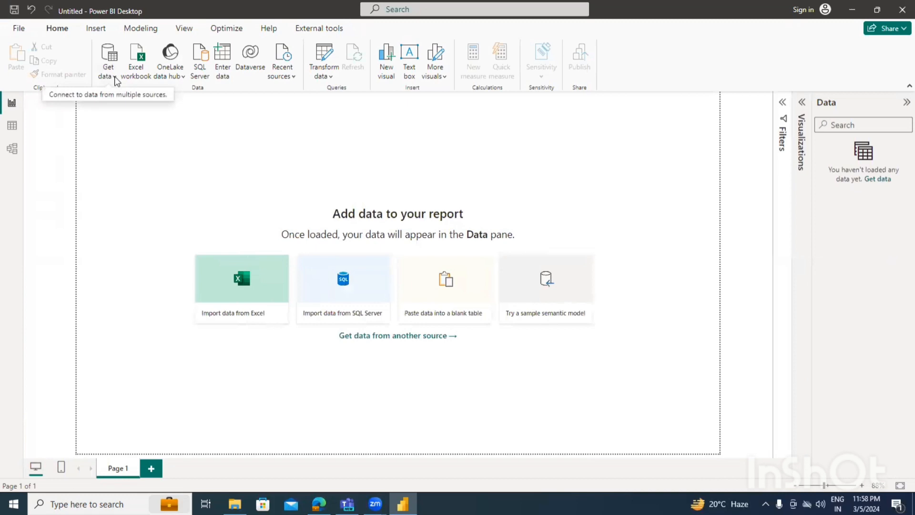
Get data from the Excel workbook SampleSuper_Store100 Rows in the Desktop folder Practise Data > Practise
click(115, 76)
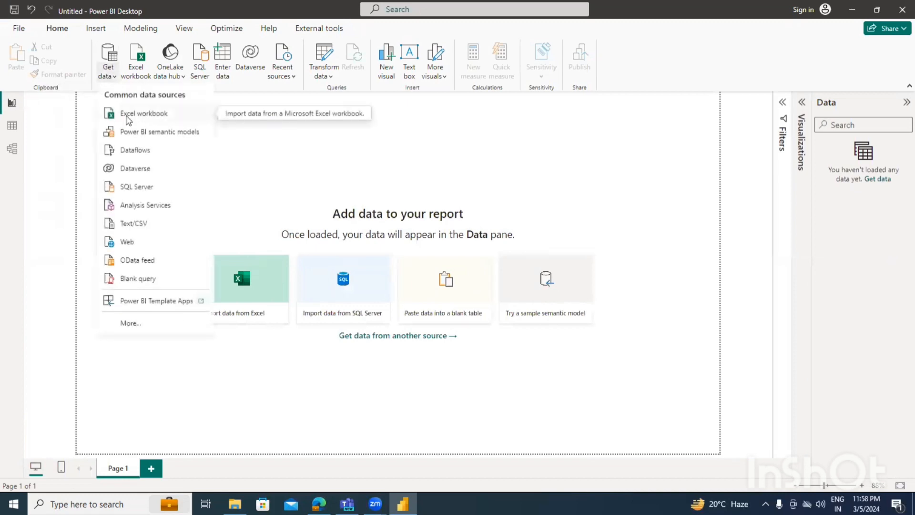
click(133, 118)
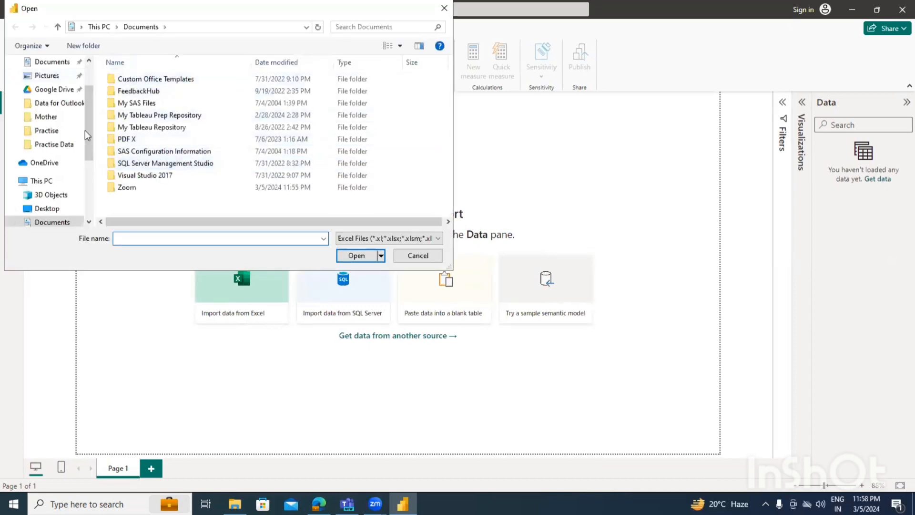
scroll(70, 101, up, 2)
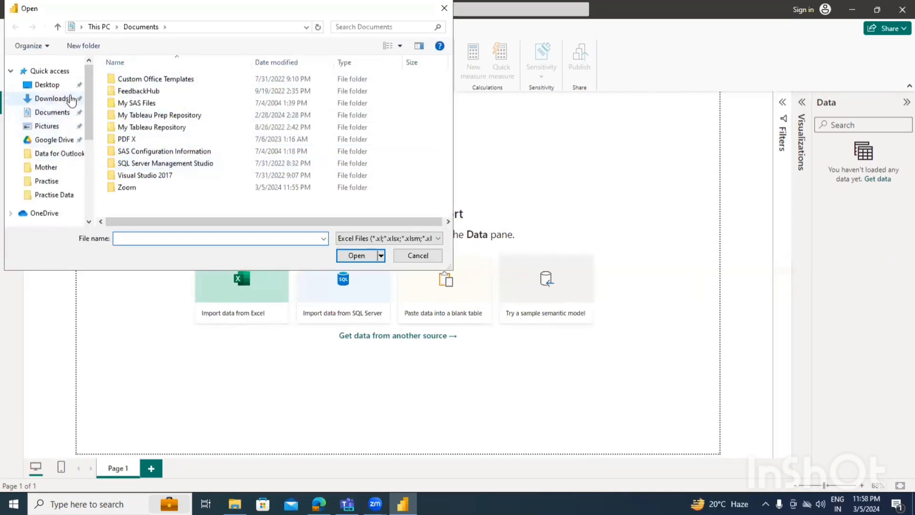
scroll(69, 110, down, 5)
scroll(67, 115, up, 5)
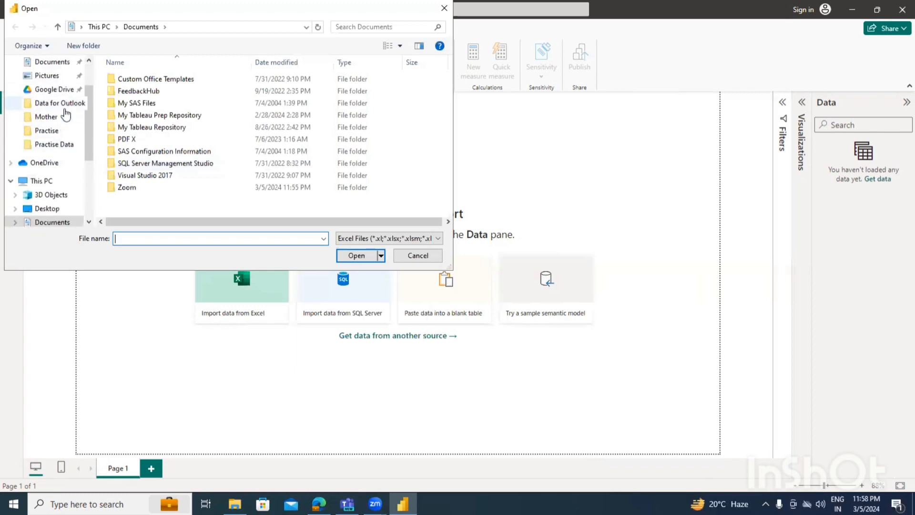
click(48, 85)
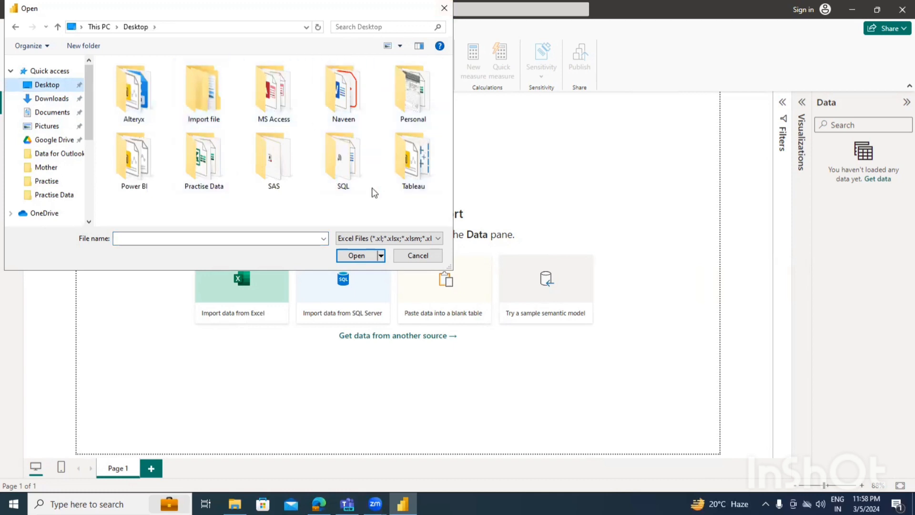
double_click(204, 162)
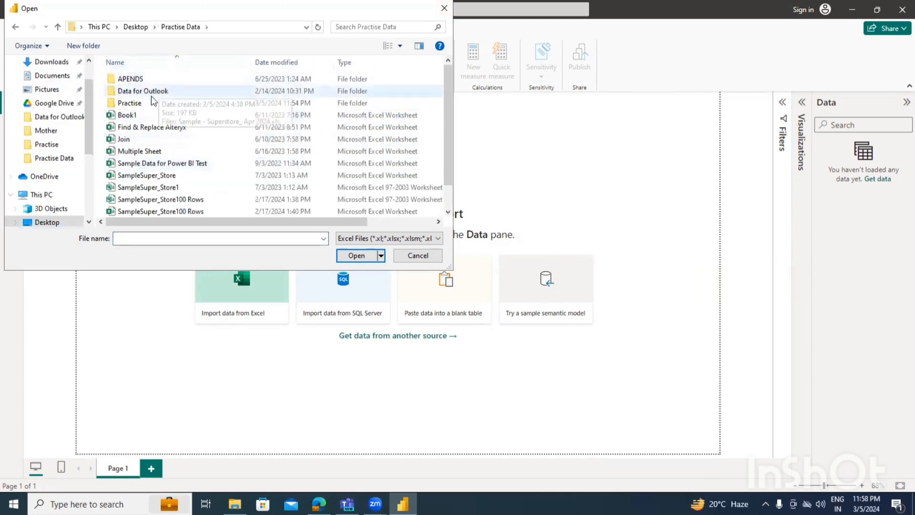
double_click(130, 103)
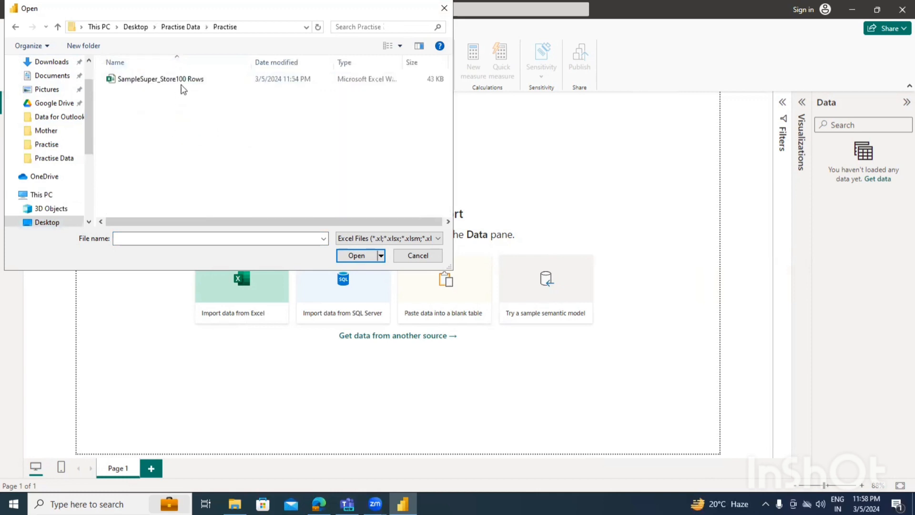
click(167, 80)
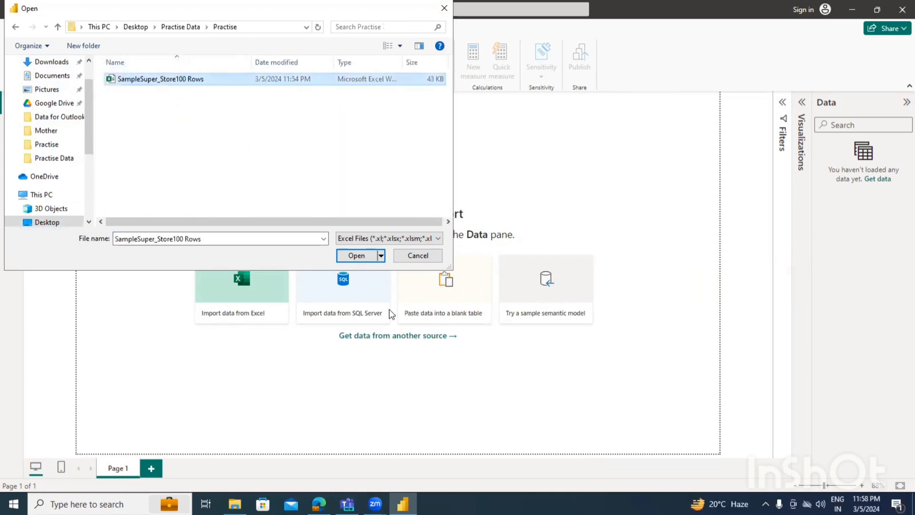
click(356, 256)
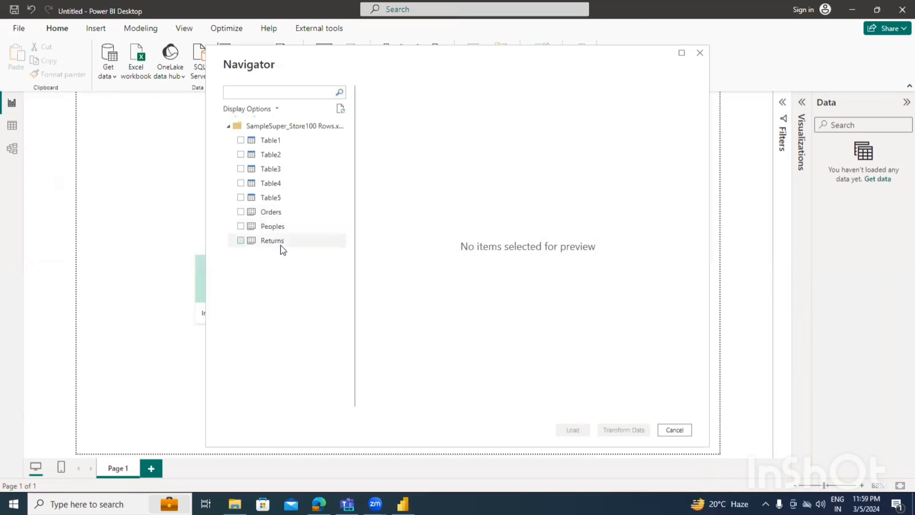
Select Table1 through Table5 plus the Orders, Peoples and Returns sheets and open them for transformation in Power Query Editor
click(241, 140)
click(241, 154)
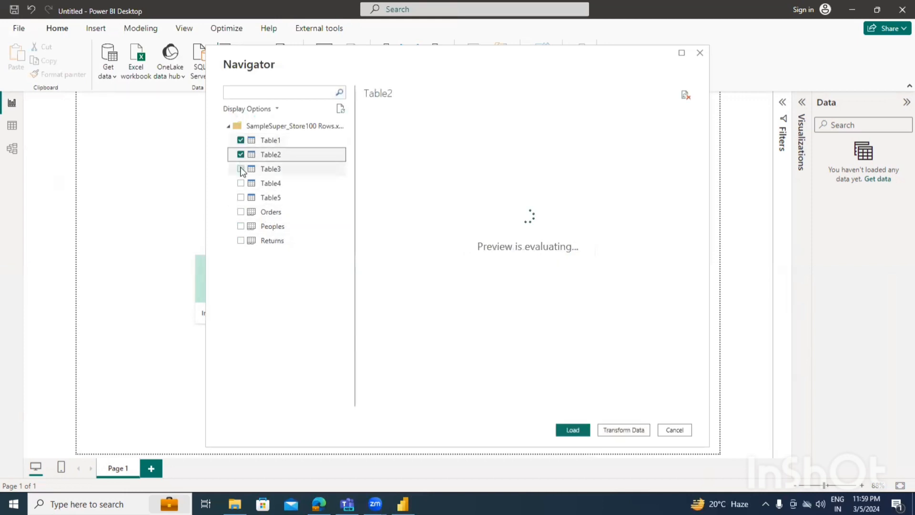
click(241, 169)
click(241, 183)
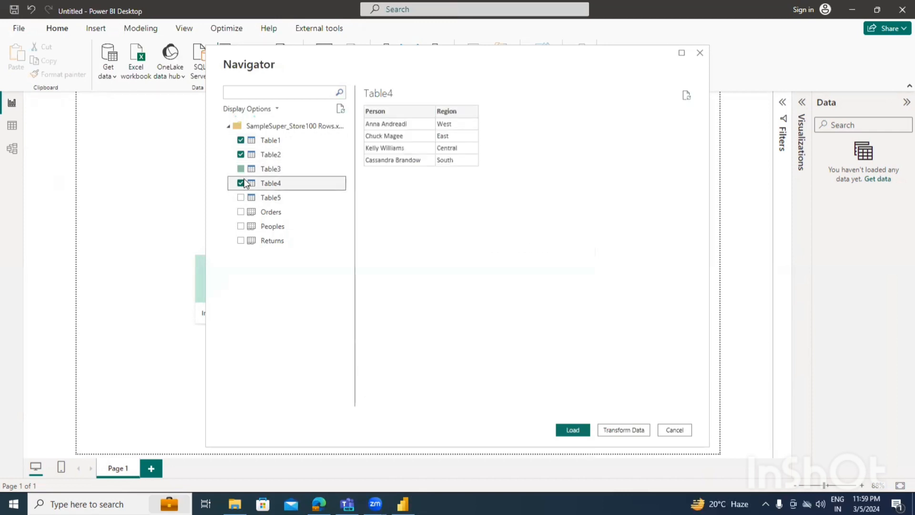
click(240, 174)
click(241, 198)
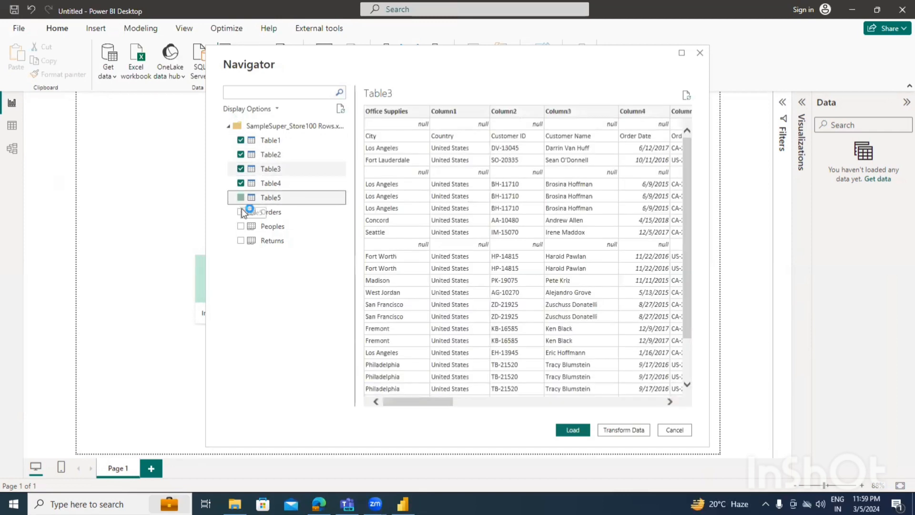
click(240, 211)
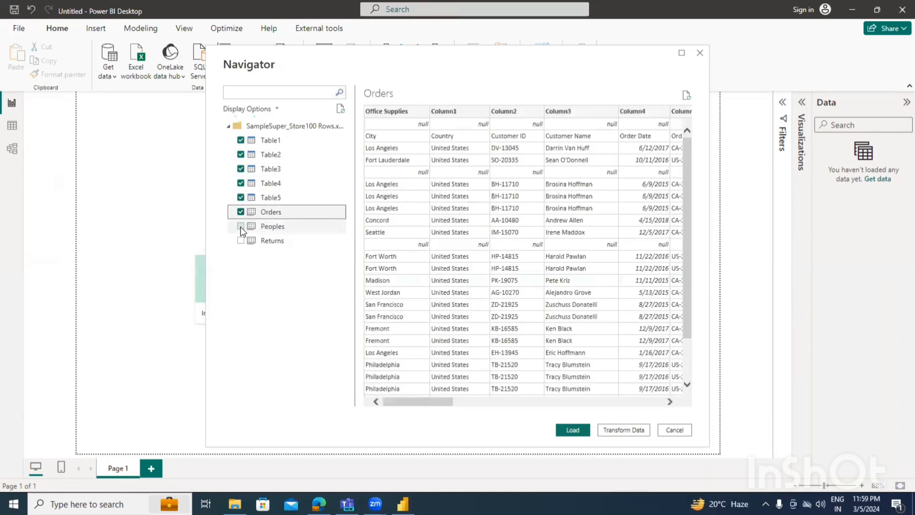
click(240, 226)
click(240, 241)
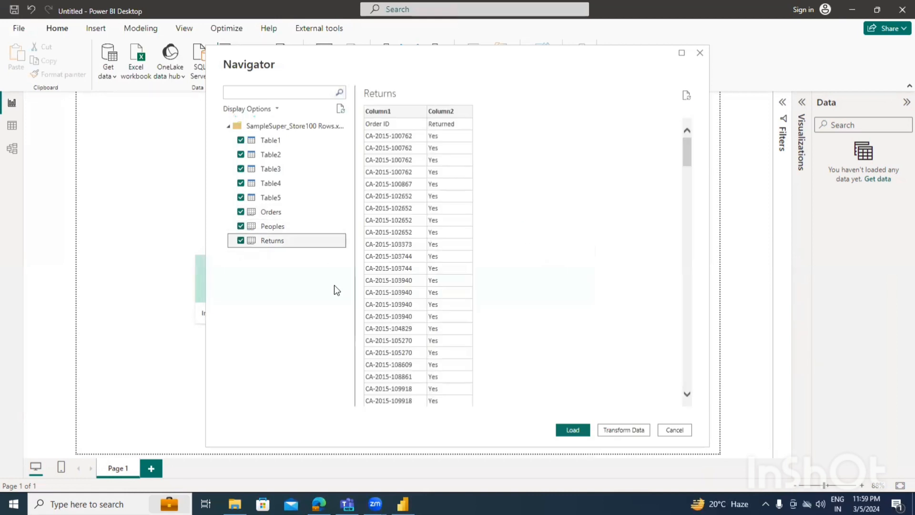
click(622, 431)
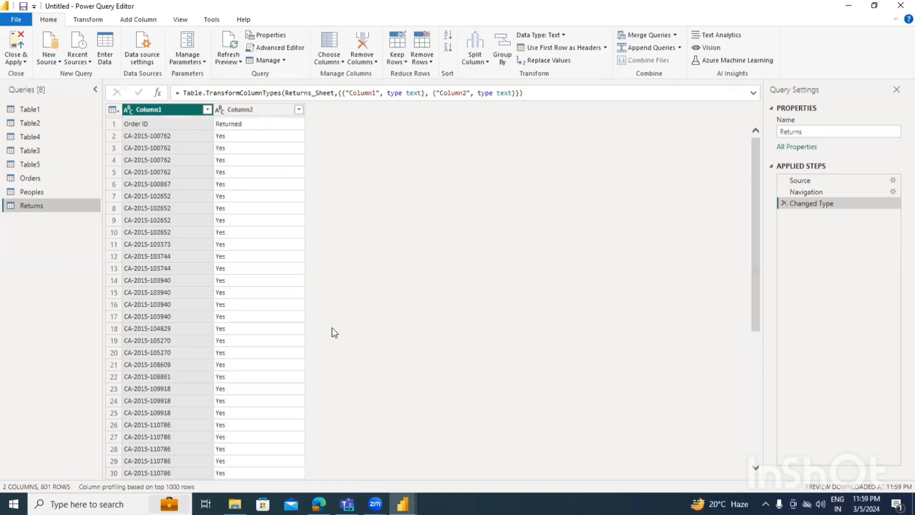
Examine the data in the Table1 and Table2 queries, including the full range of columns in Table1
click(36, 110)
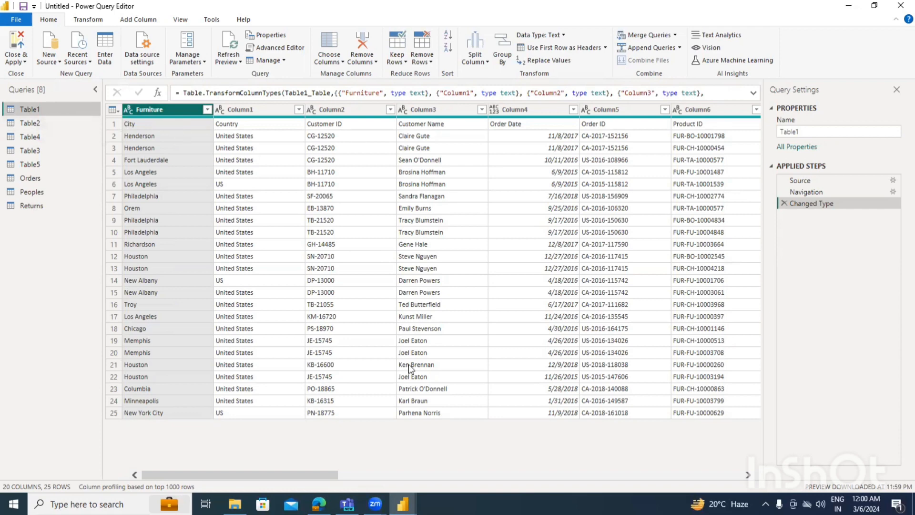
click(30, 123)
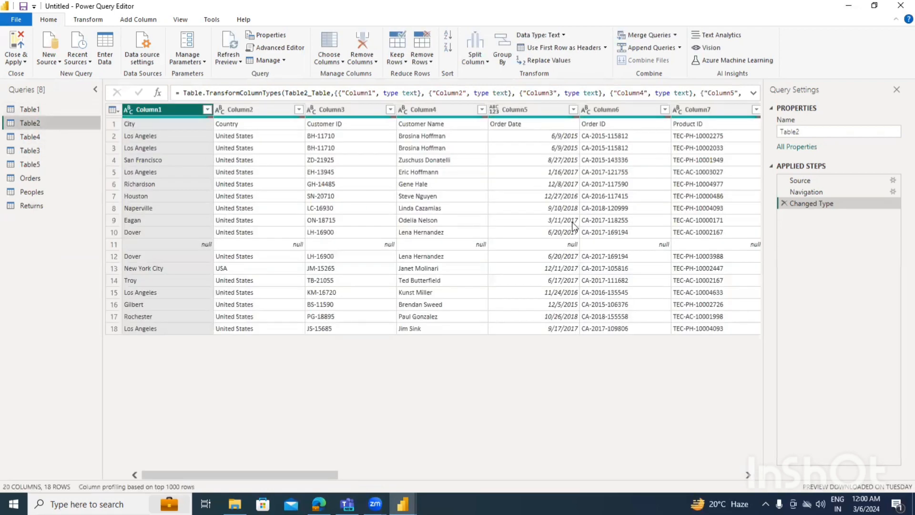
click(40, 110)
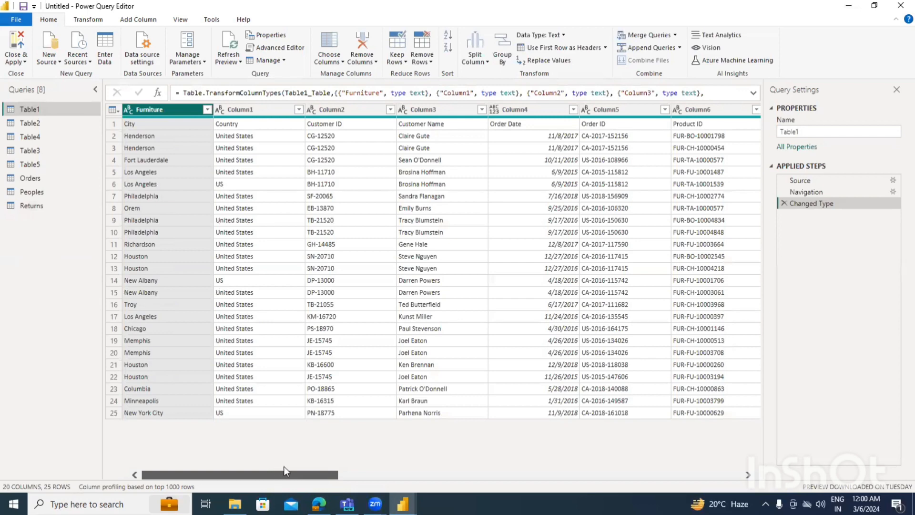
scroll(303, 464, right, 5)
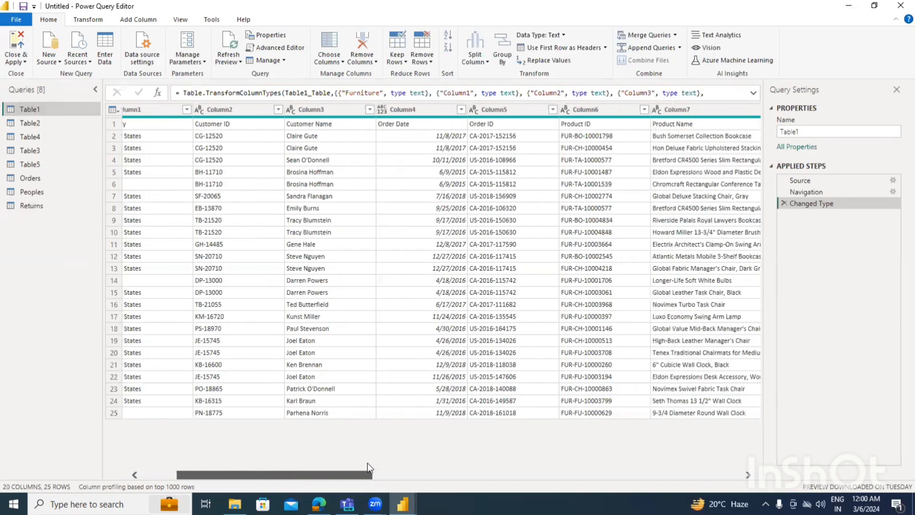
scroll(431, 464, right, 15)
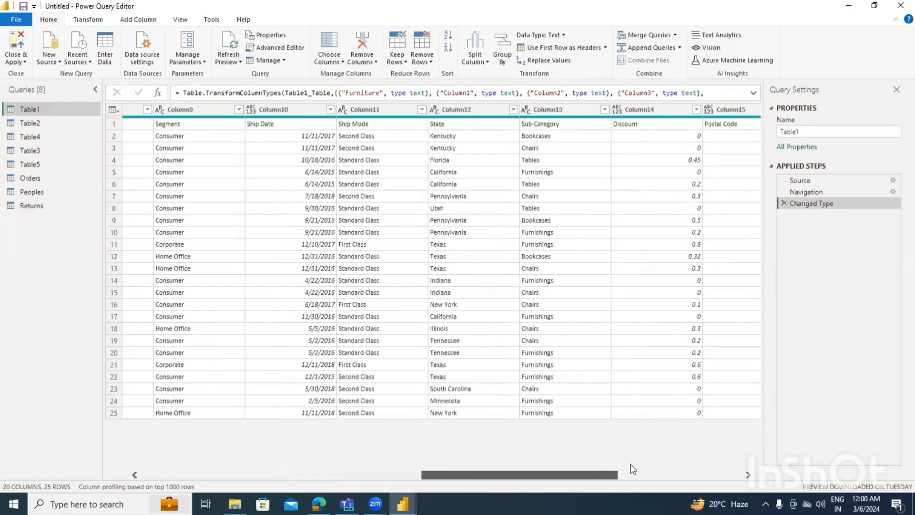
scroll(309, 436, left, 20)
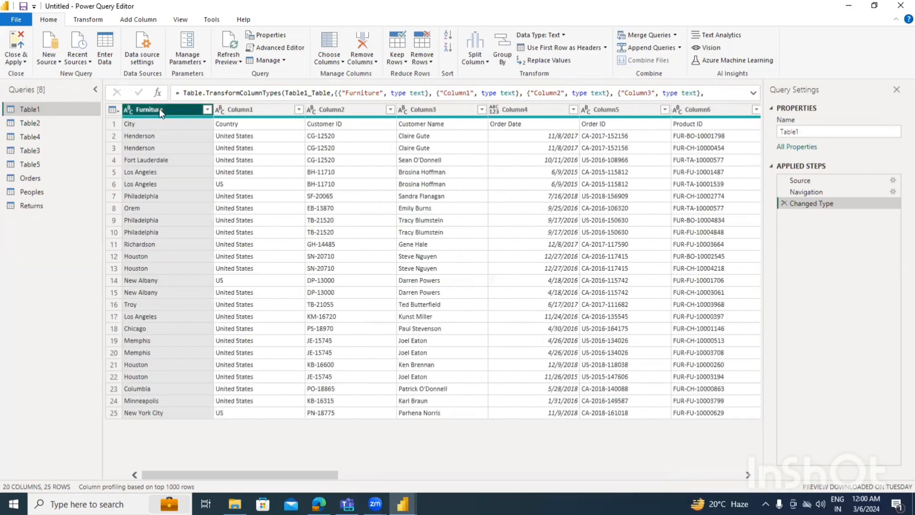
Examine the column statistics and value distribution of each Table1 column, from Furniture through Column19
click(160, 110)
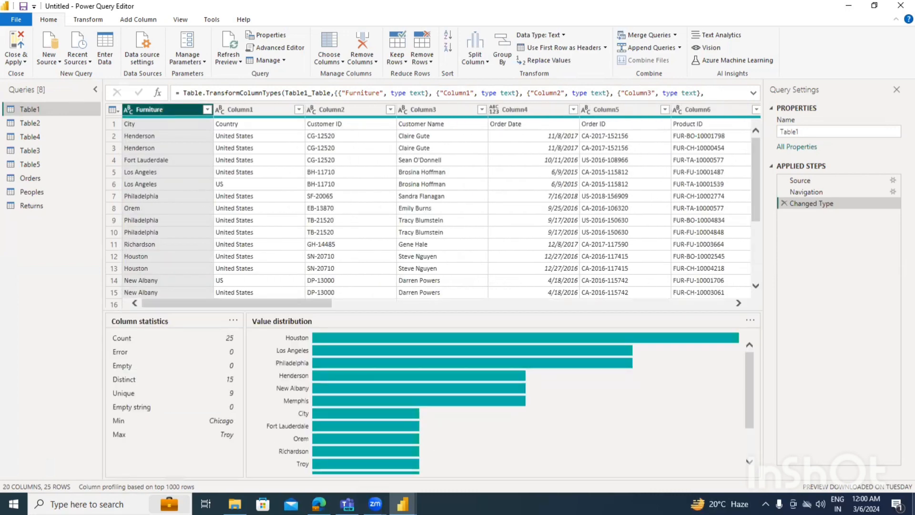
click(251, 109)
click(341, 109)
click(433, 110)
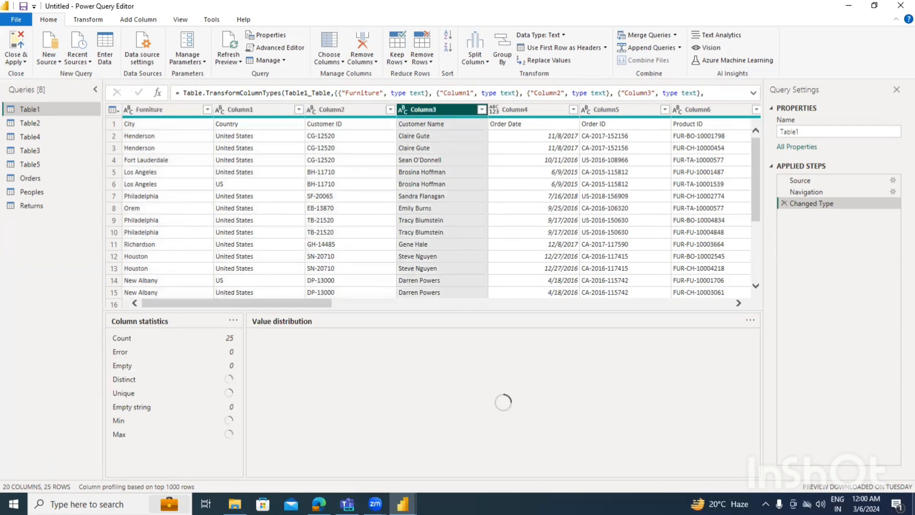
click(525, 110)
click(615, 110)
click(703, 109)
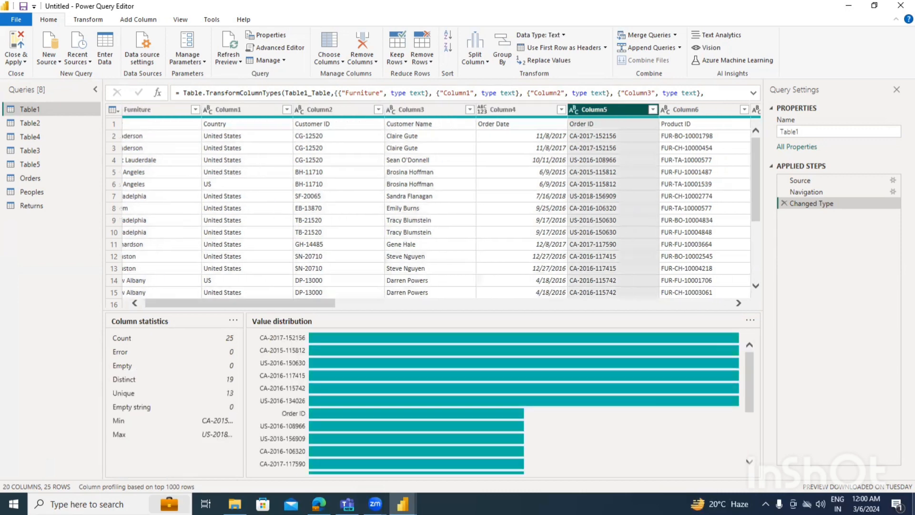
key(Right)
key(Right)
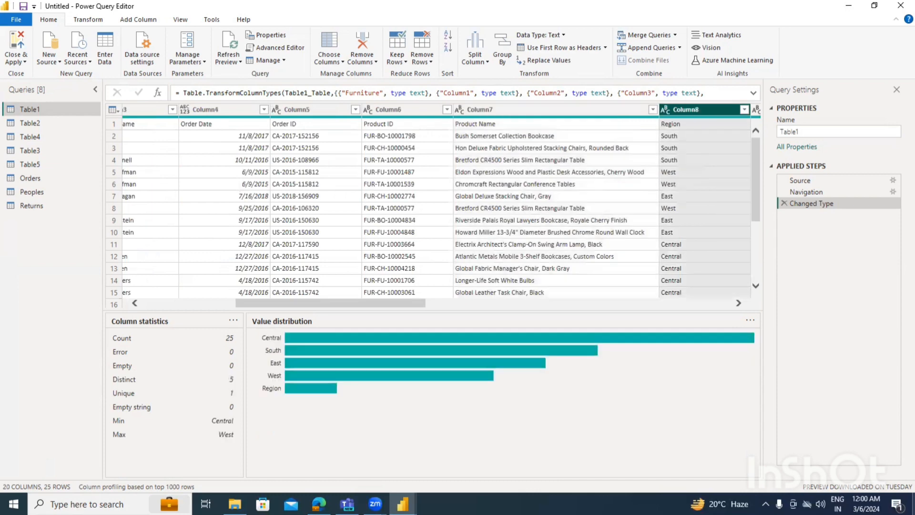
key(Right)
key(Right)
key(Right)
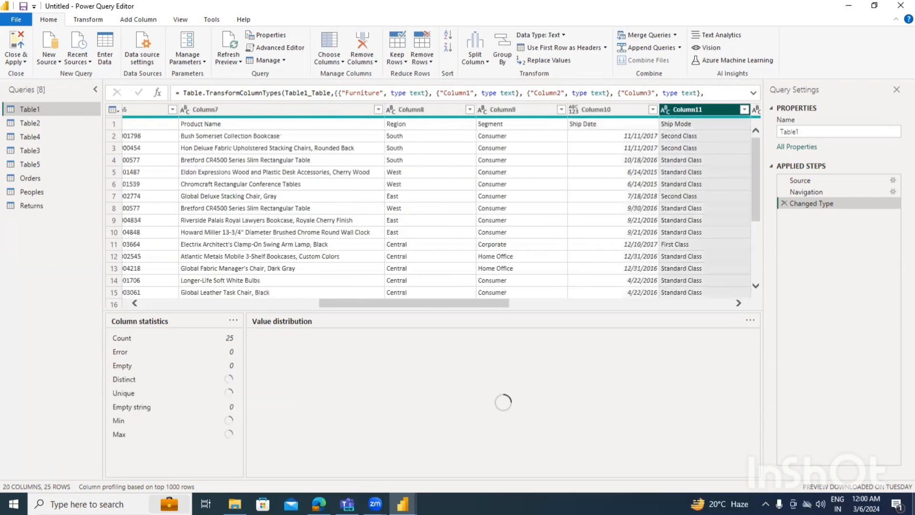
key(Right)
key(Right)
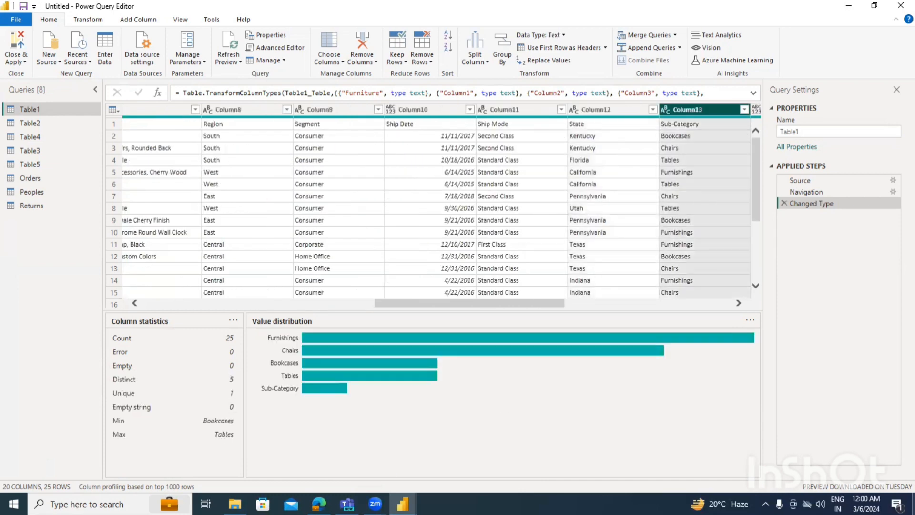
key(Right)
key(Right)
key(Right)
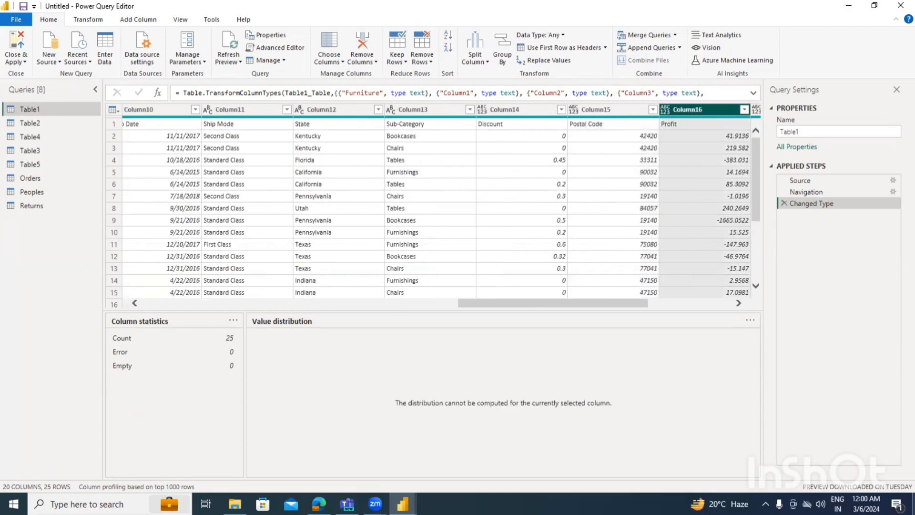
key(Right)
key(Right)
key(Right)
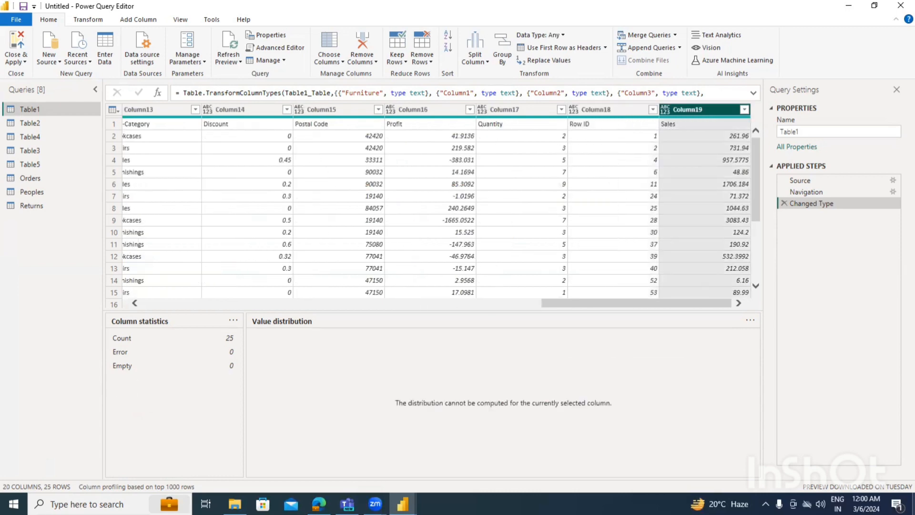
Review the Table1 column profiles in reverse order, from Column19 back to the Furniture column
key(Left)
key(Left)
key(Left)
key(Left)
key(Left)
key(Left)
key(Left)
key(Left)
key(Left)
key(Left)
key(Left)
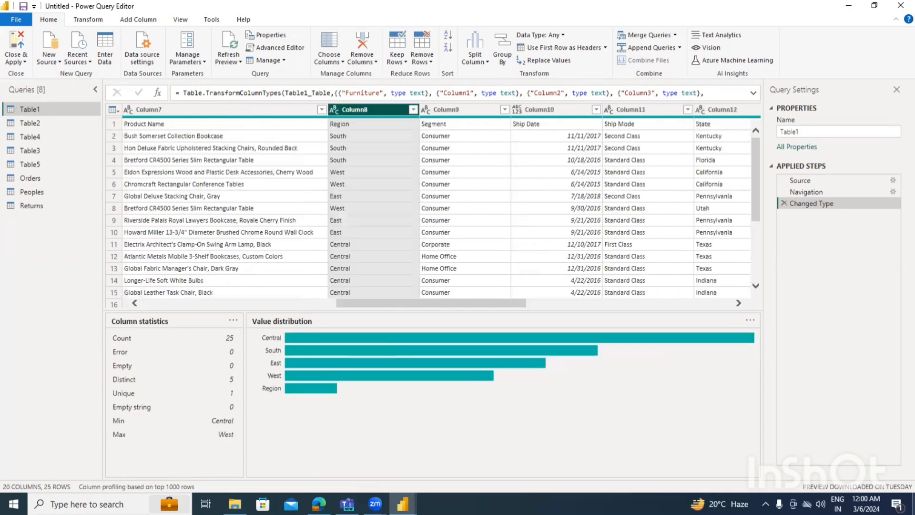
key(Left)
key(Left)
key(Left)
key(Left)
key(Left)
key(Left)
key(Left)
key(Left)
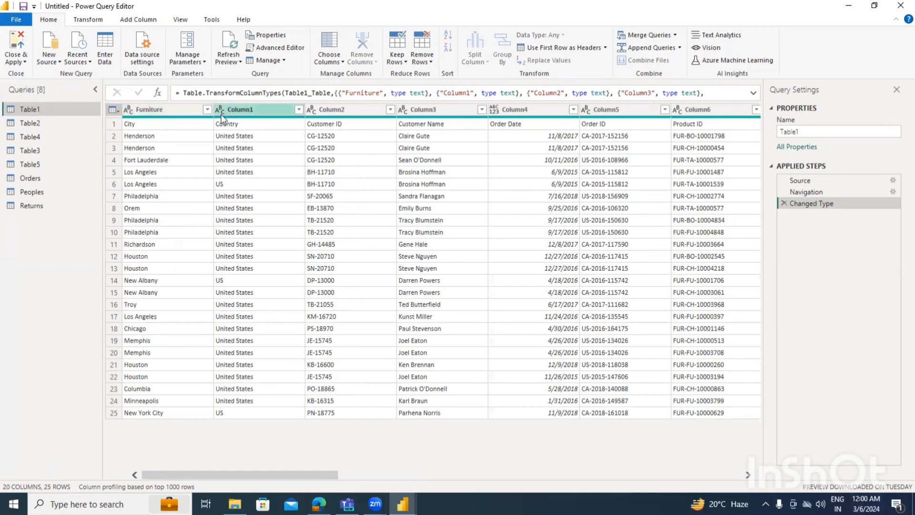
Examine the data in the Table2, Table4, Table3 and Table5 queries, including the further columns of Table2 and Table3
click(27, 124)
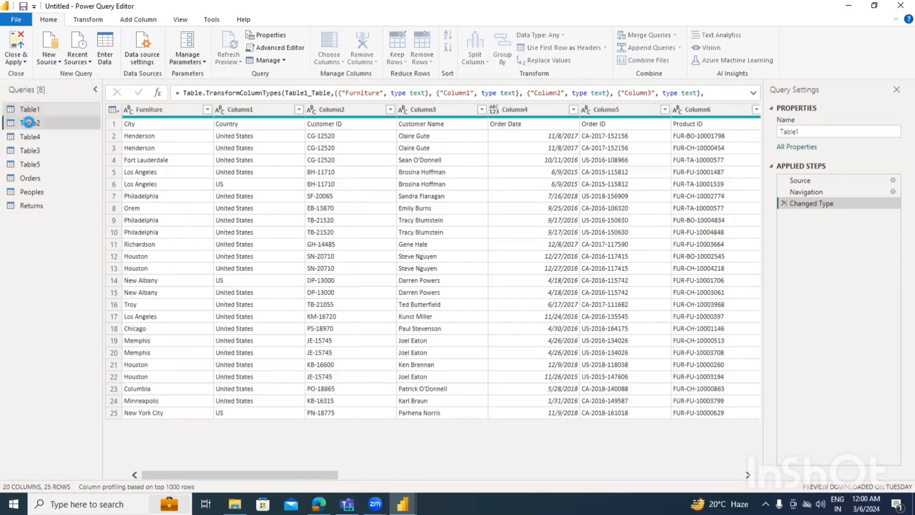
drag(231, 472, 729, 417)
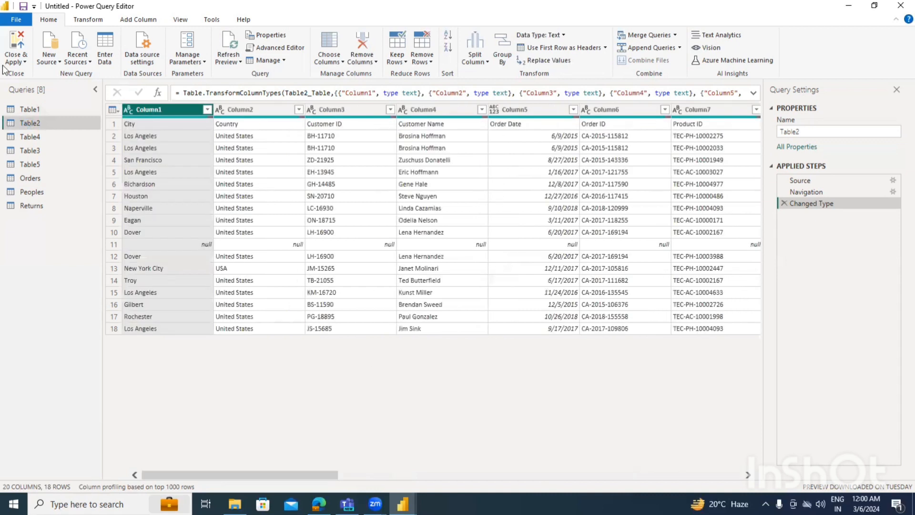
click(30, 136)
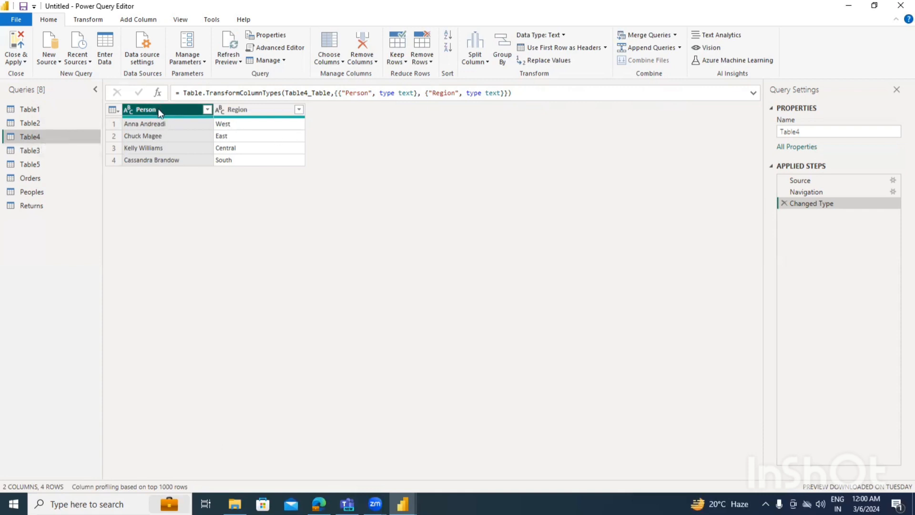
click(30, 152)
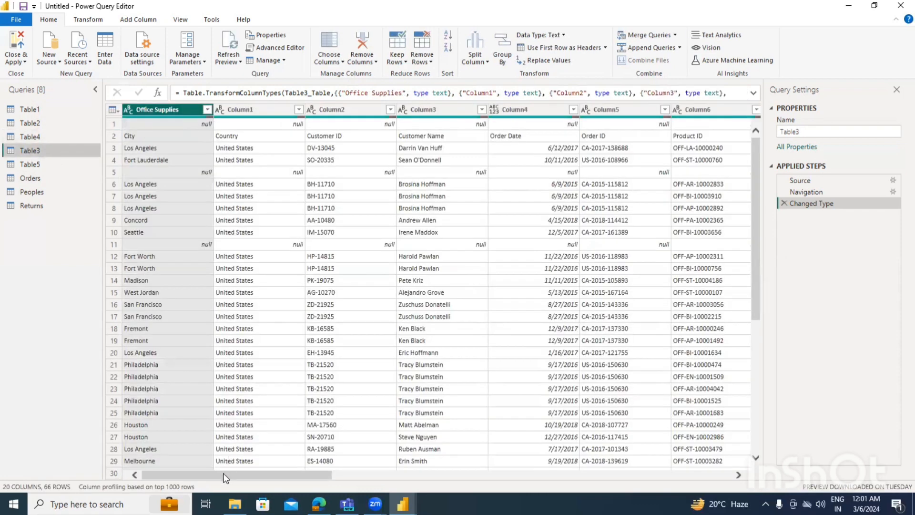
drag(223, 473, 332, 474)
drag(426, 470, 182, 467)
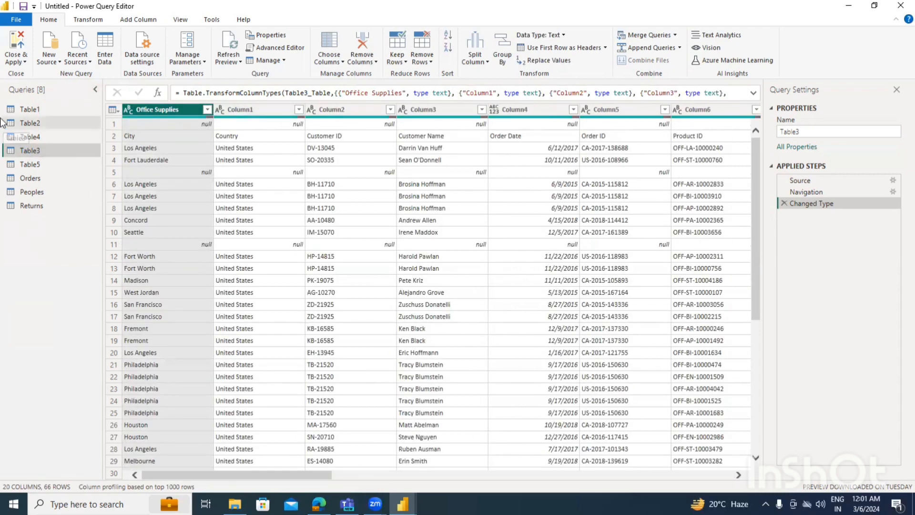
click(27, 164)
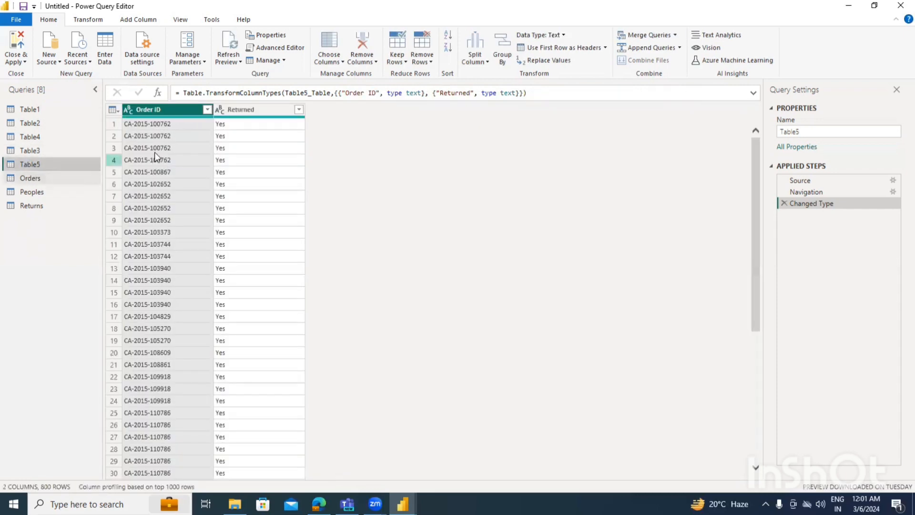
scroll(258, 169, down, 6)
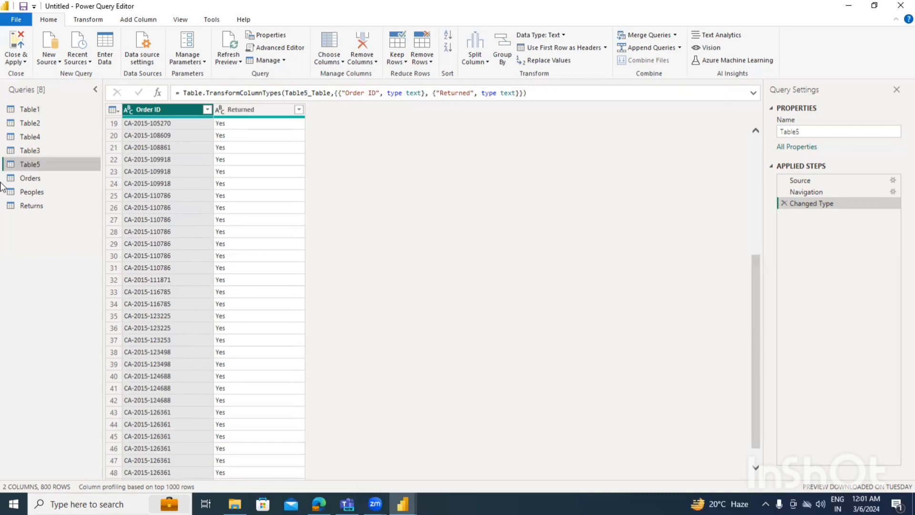
Examine the Orders query across all its columns and down to its last rows, plus the Peoples and Returns queries
click(26, 179)
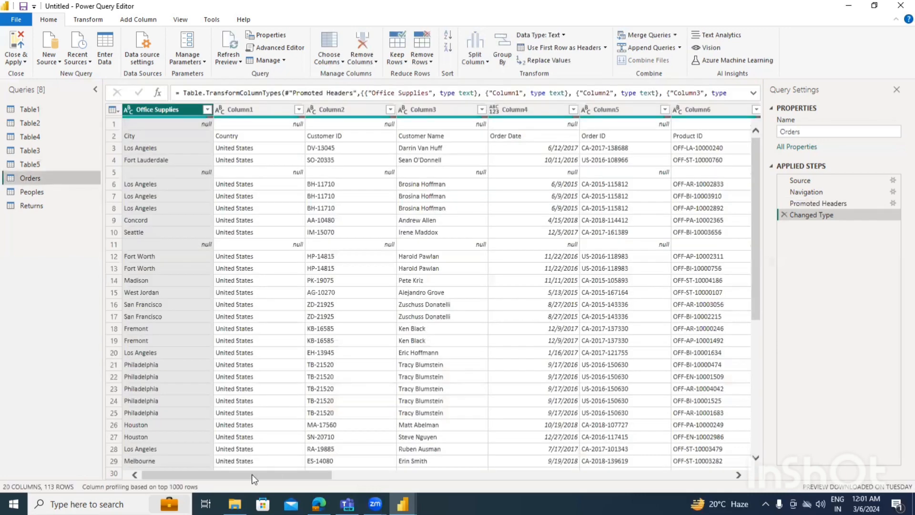
drag(252, 474, 631, 462)
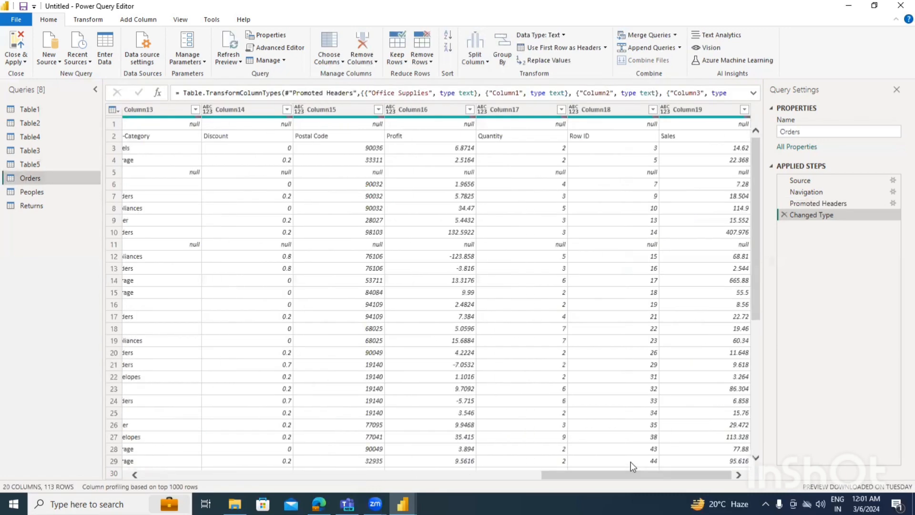
scroll(471, 362, down, 20)
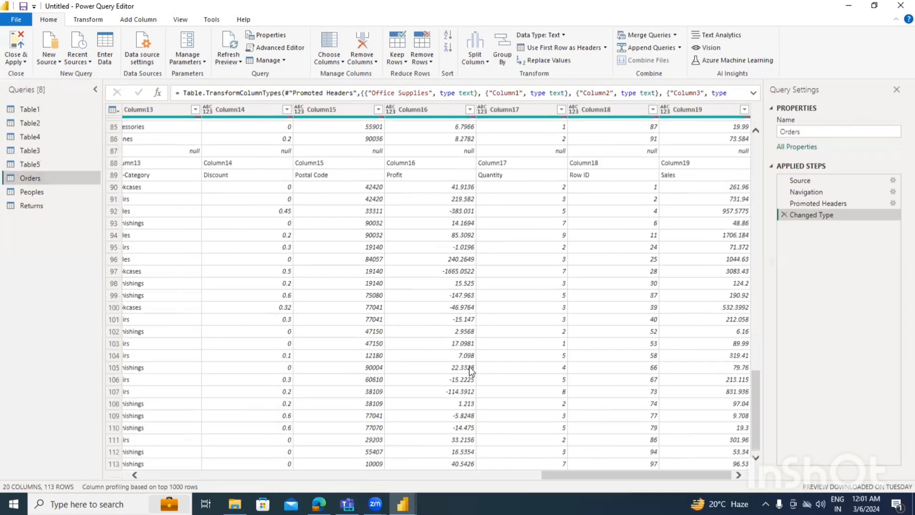
scroll(567, 474, left, 5)
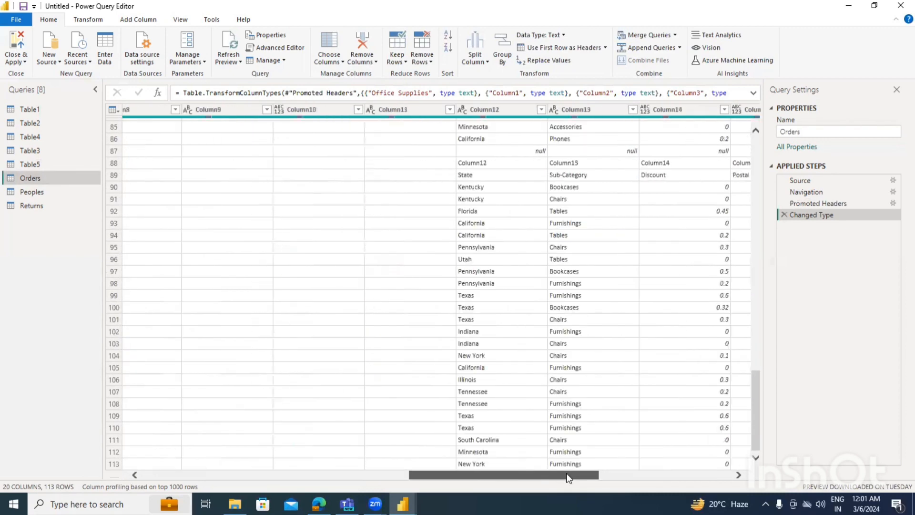
scroll(566, 473, left, 8)
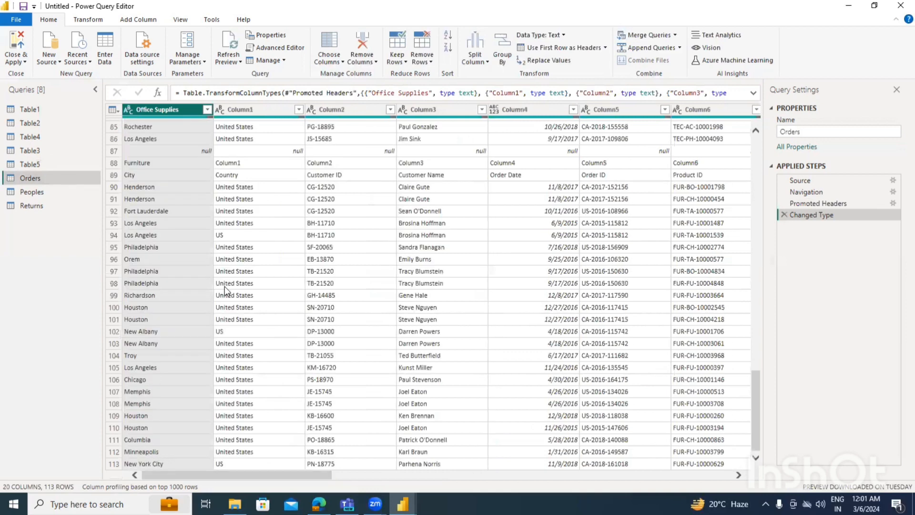
click(35, 192)
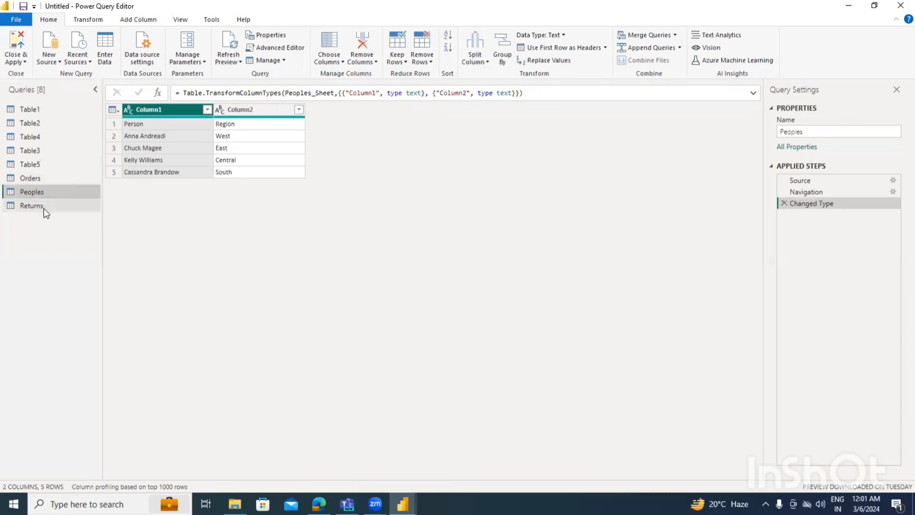
click(38, 206)
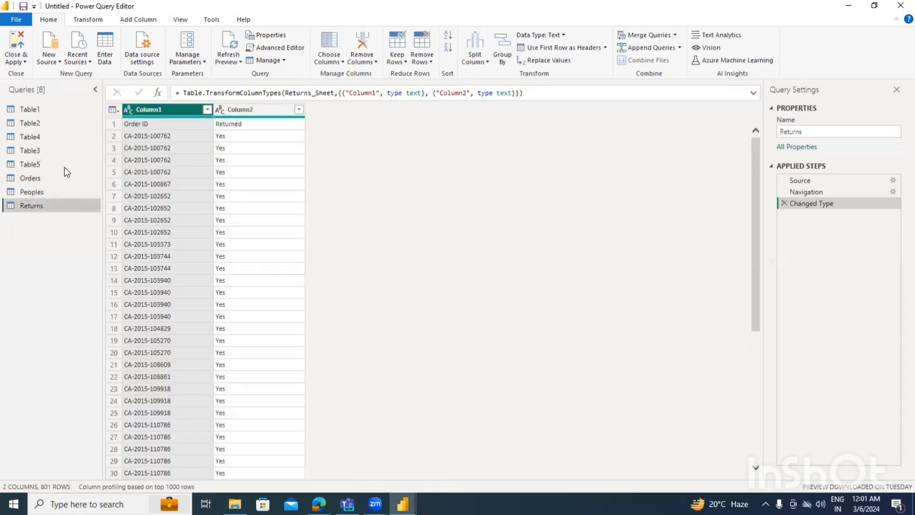
Compare the rows of Table1, Table2, Table4 and Table3 with the Orders query, checking Table3 and Orders down to their last rows
click(34, 113)
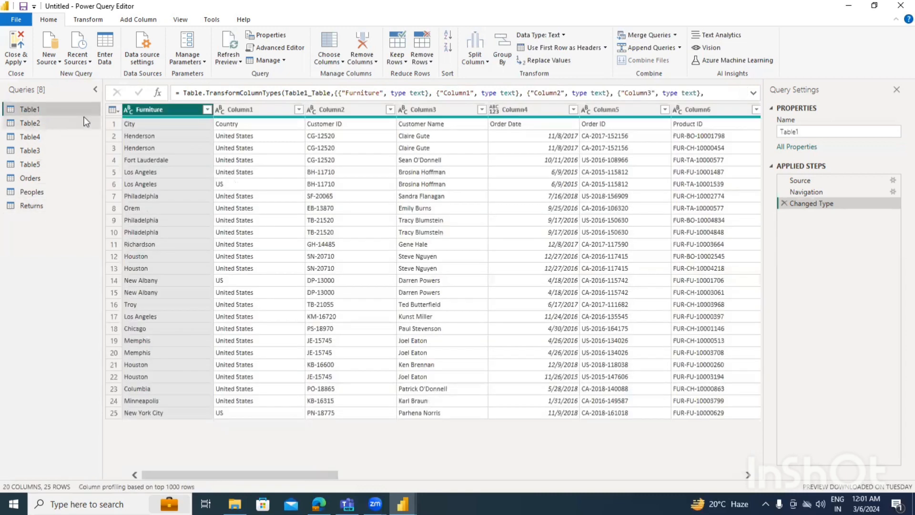
click(34, 122)
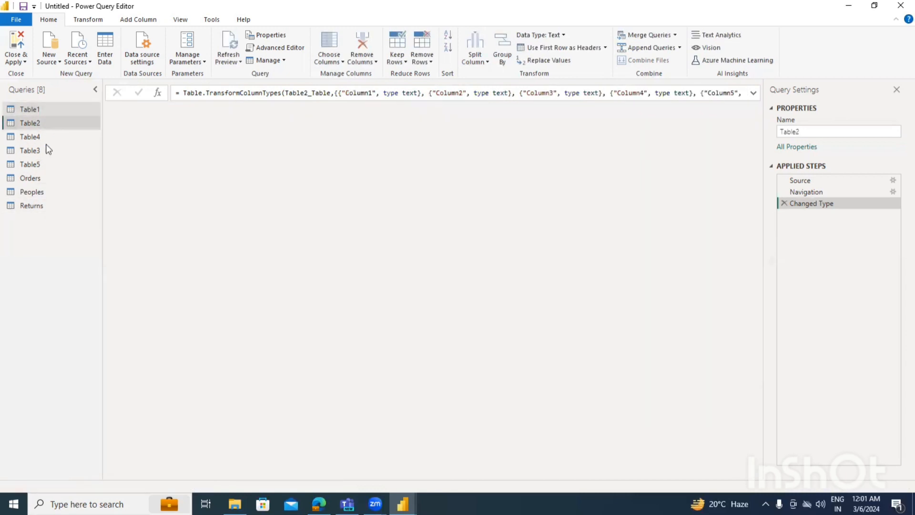
click(33, 138)
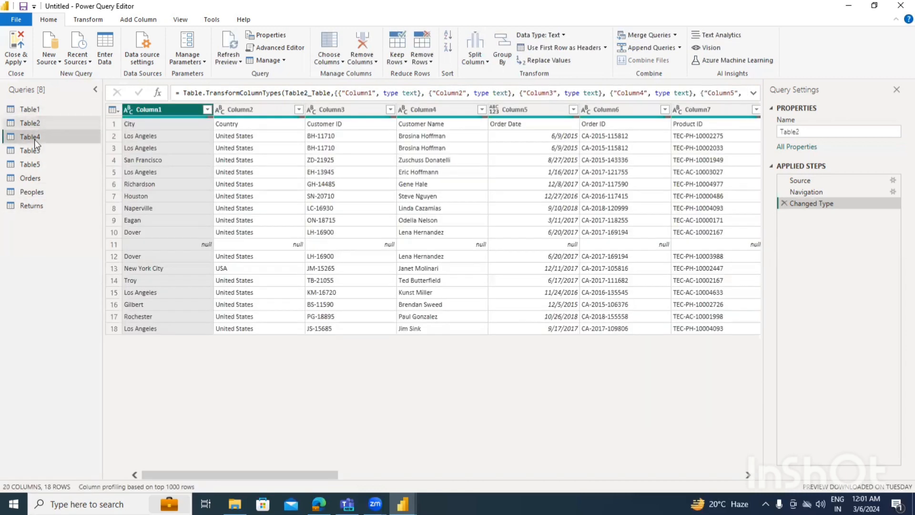
click(37, 152)
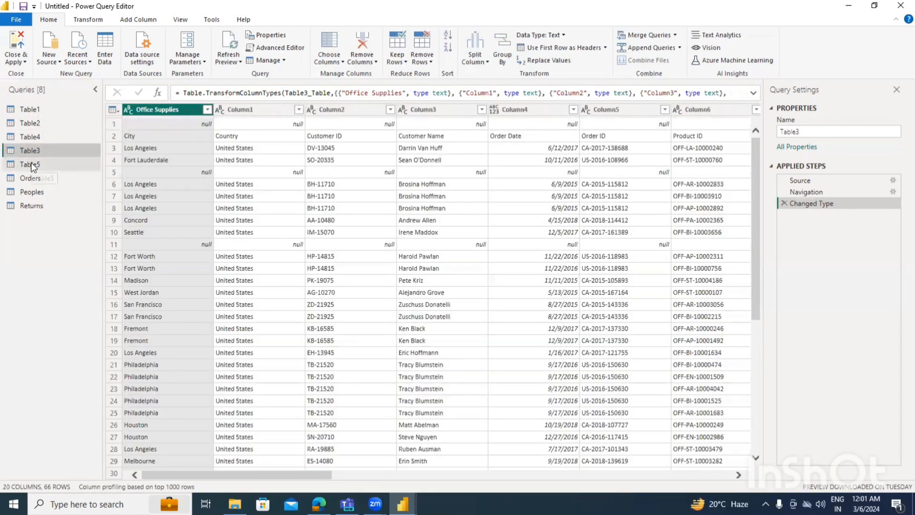
scroll(208, 258, down, 12)
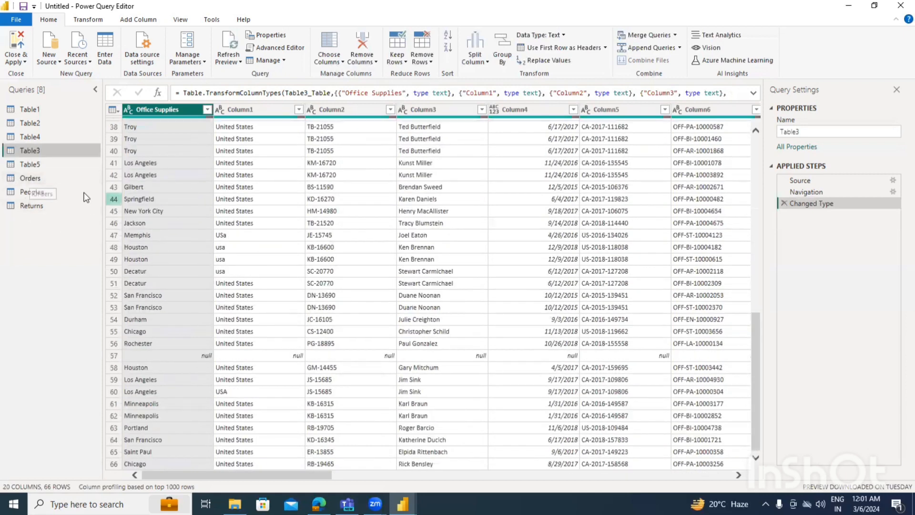
click(37, 179)
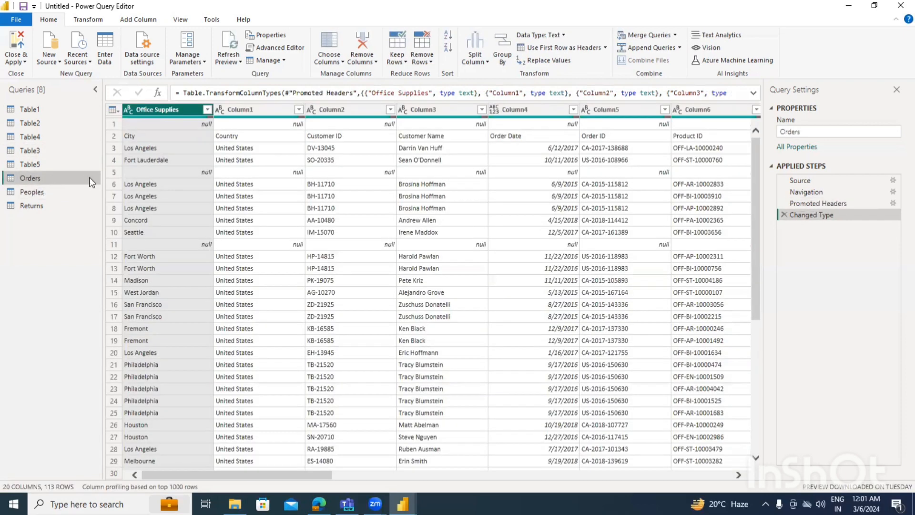
scroll(176, 262, down, 20)
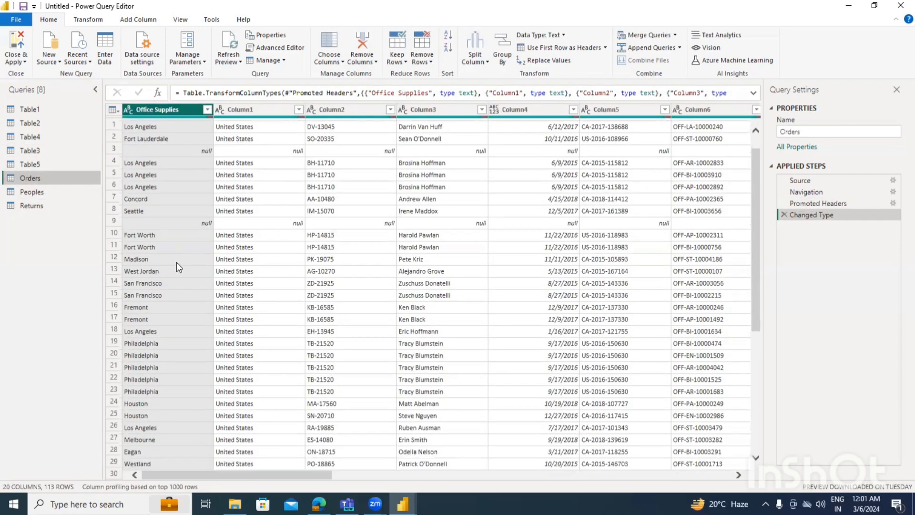
scroll(196, 316, down, 3)
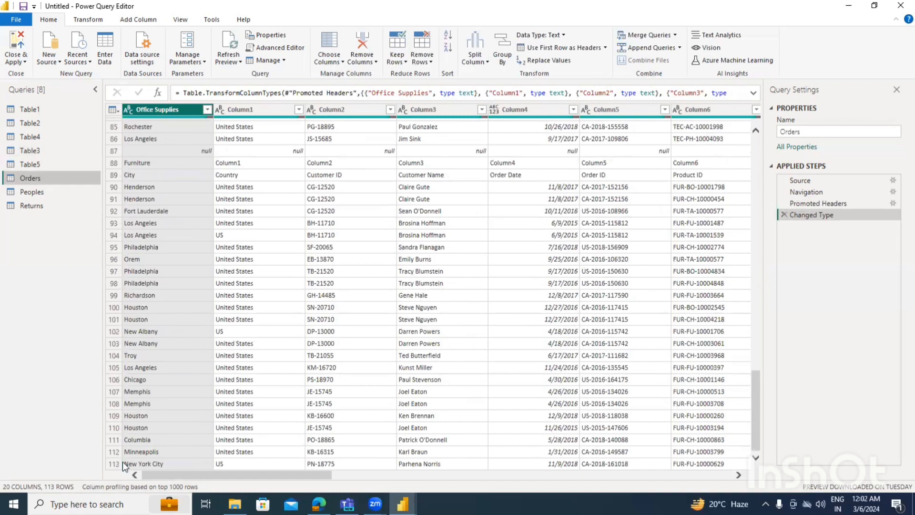
Check how many rows Table1, Table2 and Table3 each contain, viewing Table3 down to its last row
click(41, 114)
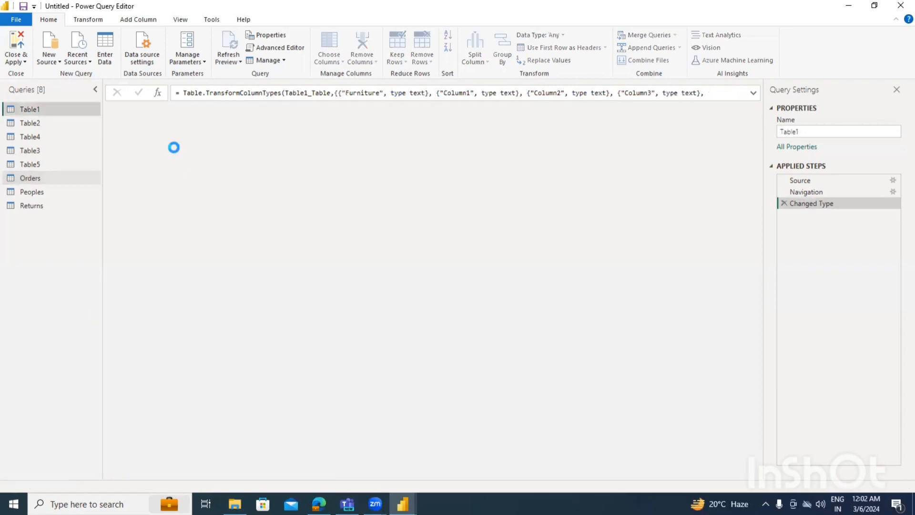
click(24, 123)
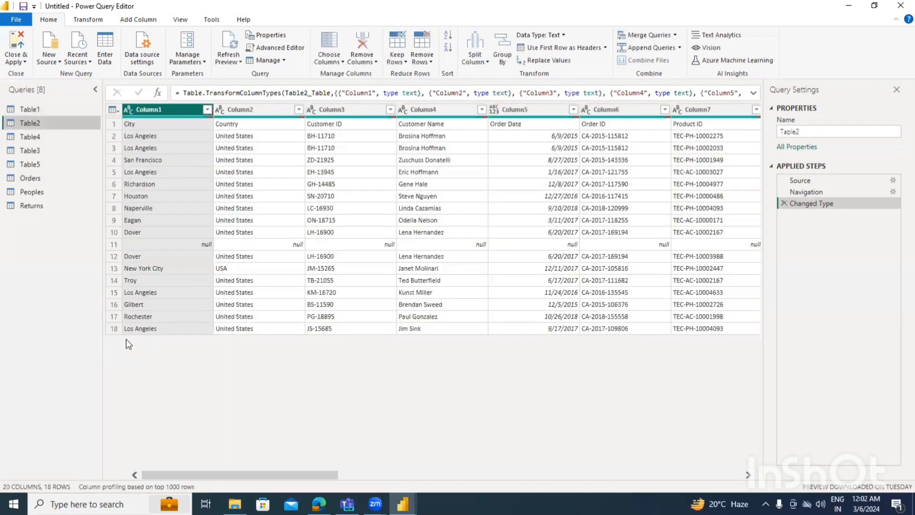
click(35, 151)
scroll(177, 296, down, 12)
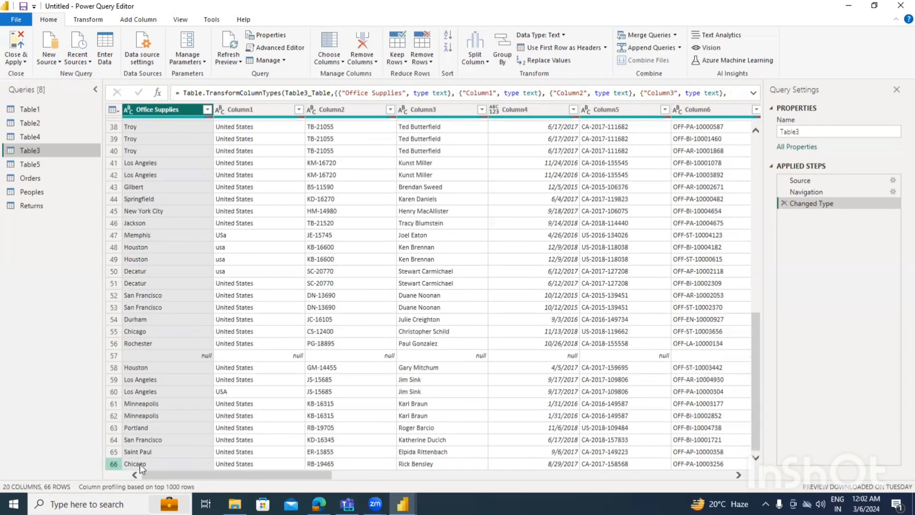
Turn off loading into the report for the Table1, Table2, Table4, Table3 and Table5 queries
click(33, 179)
scroll(193, 299, down, 7)
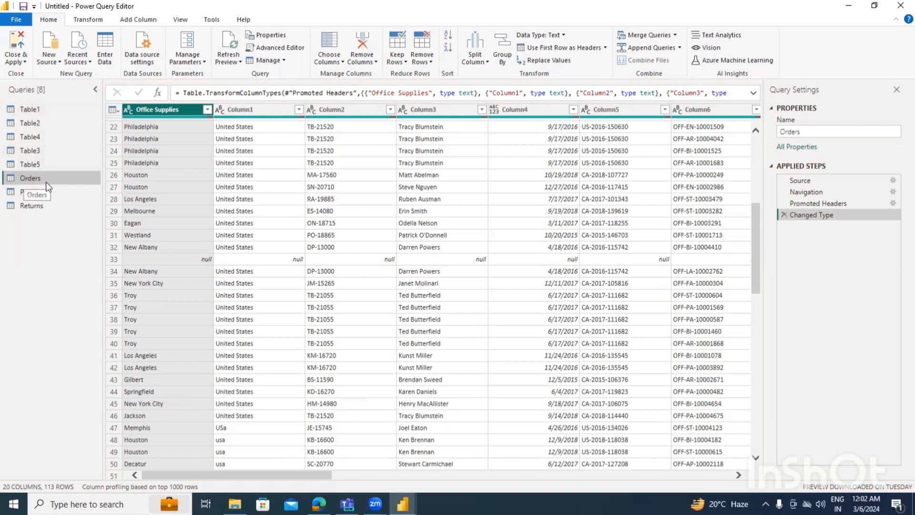
right_click(27, 110)
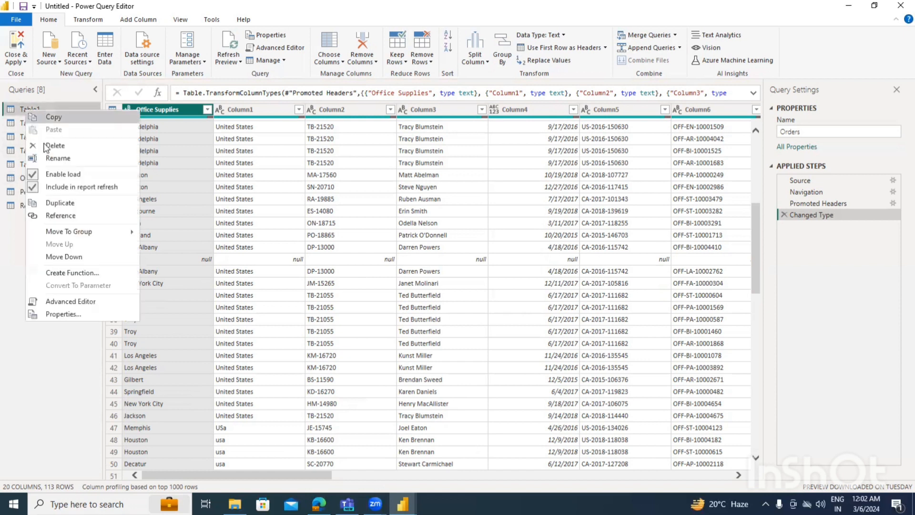
click(53, 175)
right_click(24, 123)
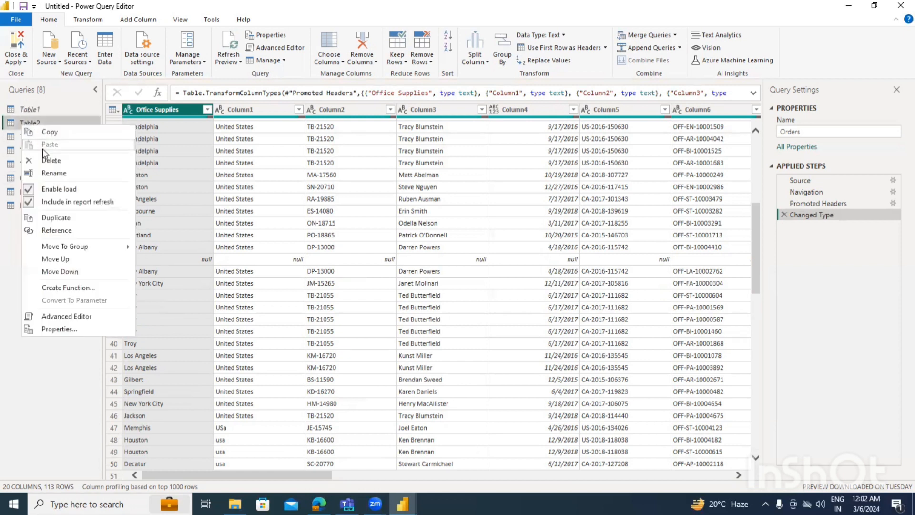
click(53, 188)
right_click(31, 138)
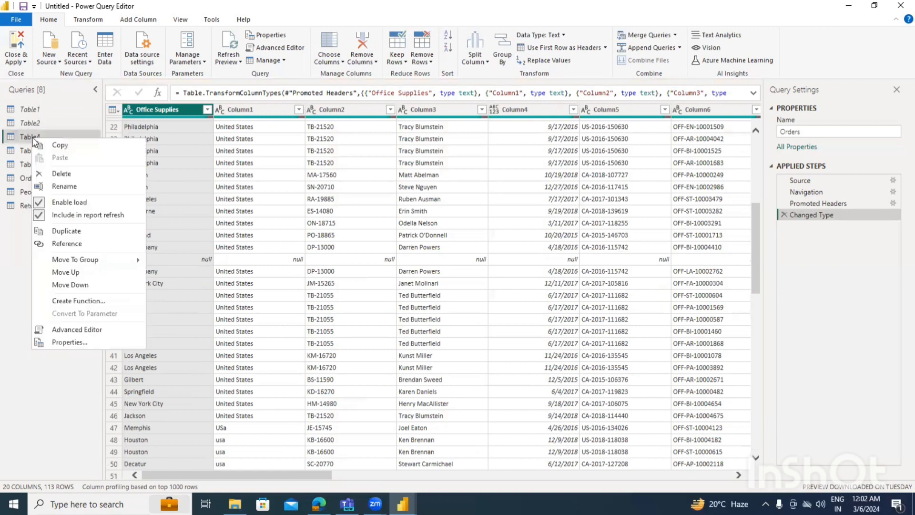
click(63, 200)
right_click(26, 151)
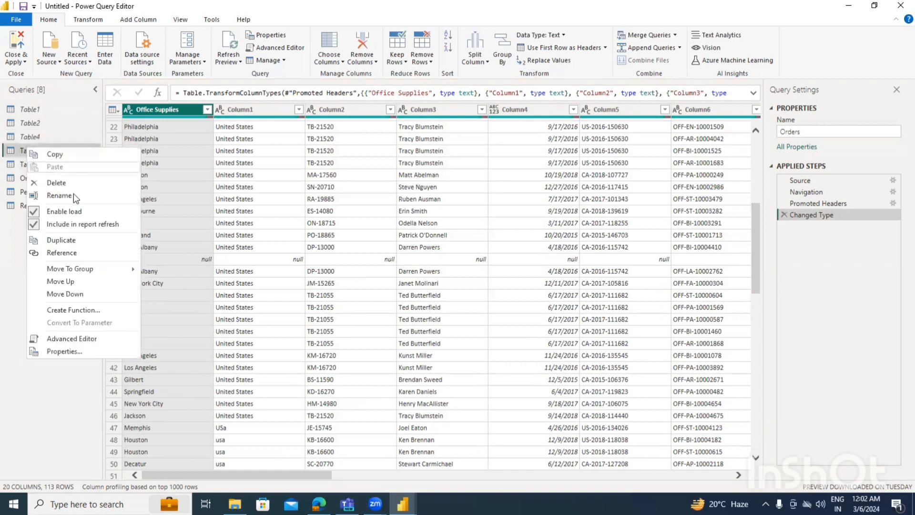
click(64, 212)
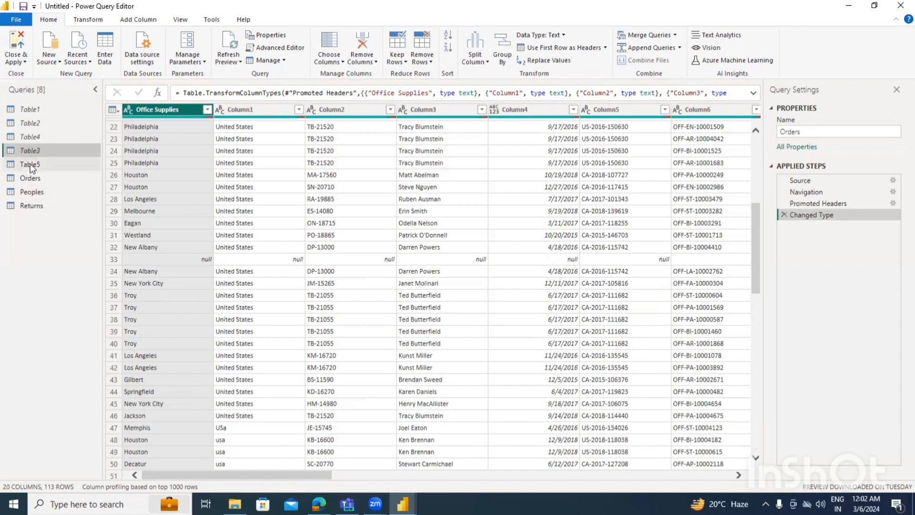
right_click(29, 164)
click(59, 227)
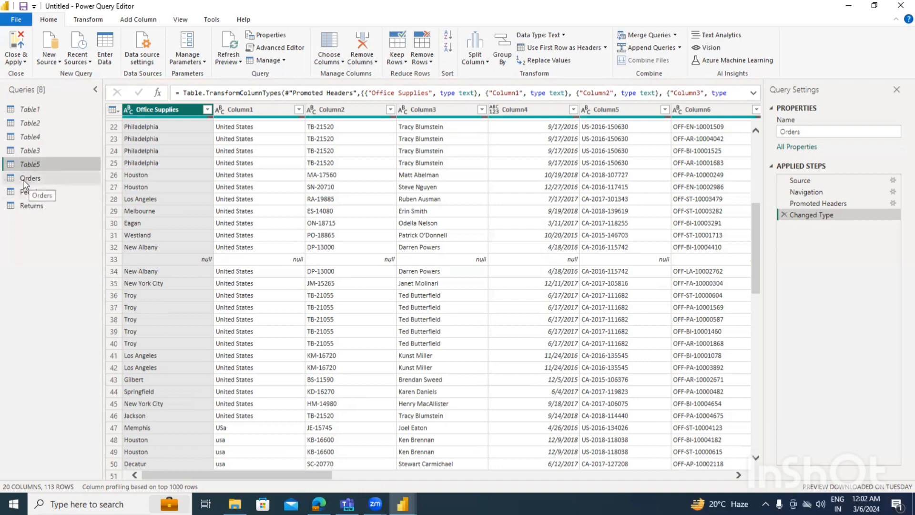
Examine the Orders query down to its last rows and across all its columns, including the blank rows near its start
click(29, 179)
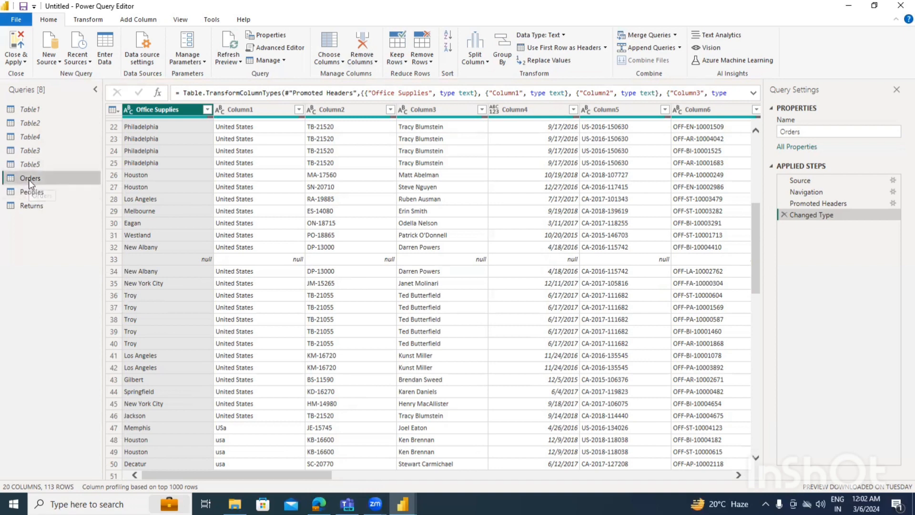
scroll(199, 336, down, 20)
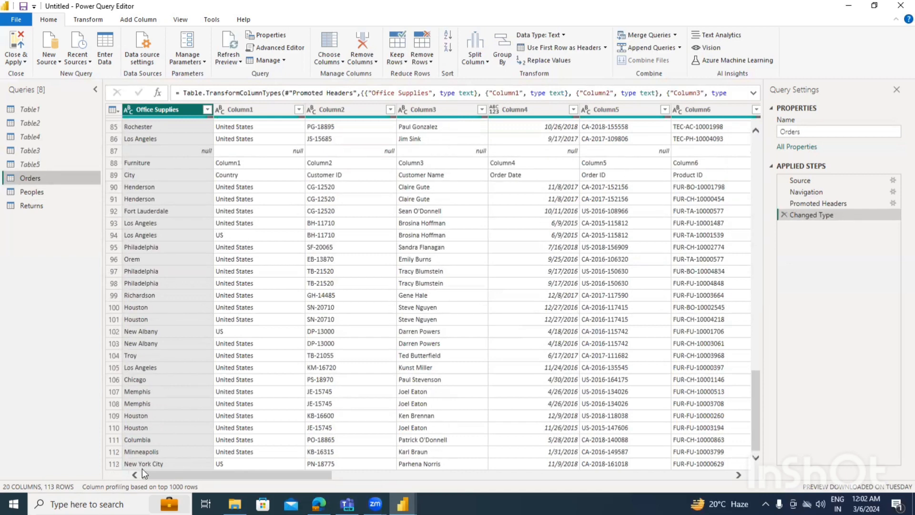
scroll(265, 474, right, 10)
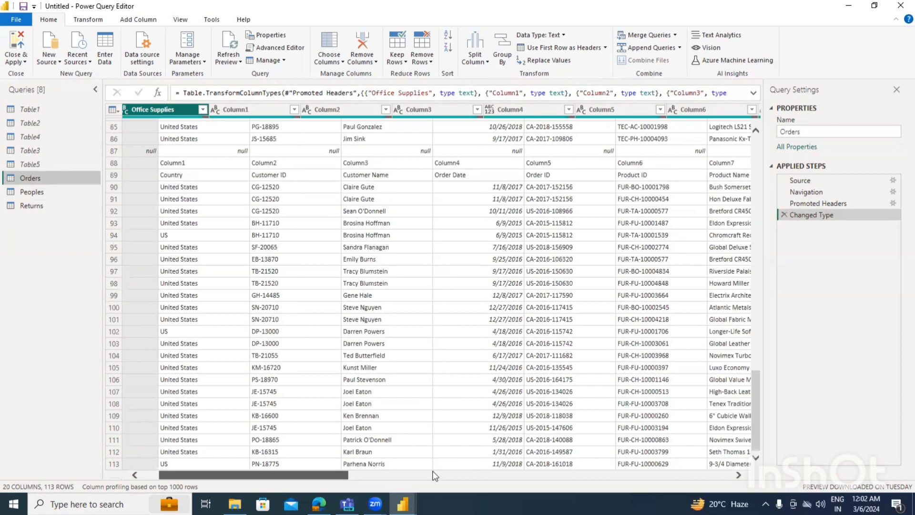
scroll(214, 436, left, 6)
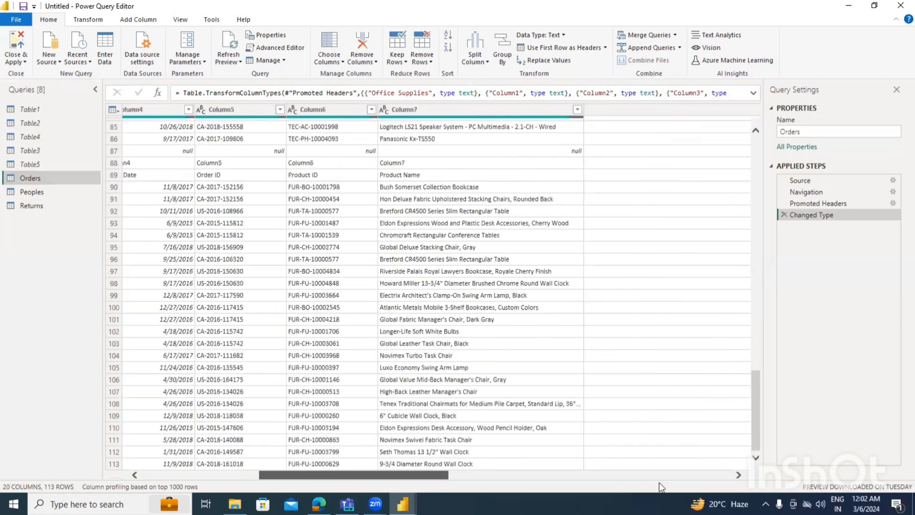
scroll(714, 153, right, 8)
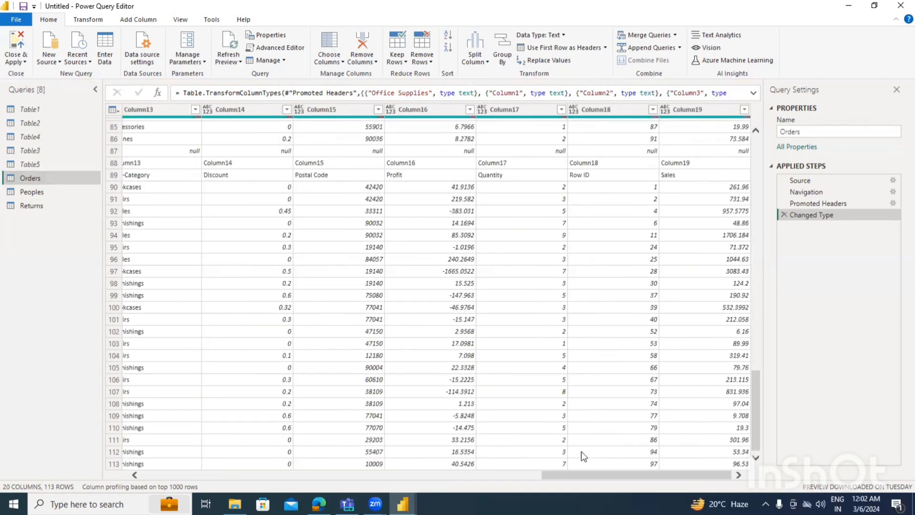
drag(566, 477, 119, 449)
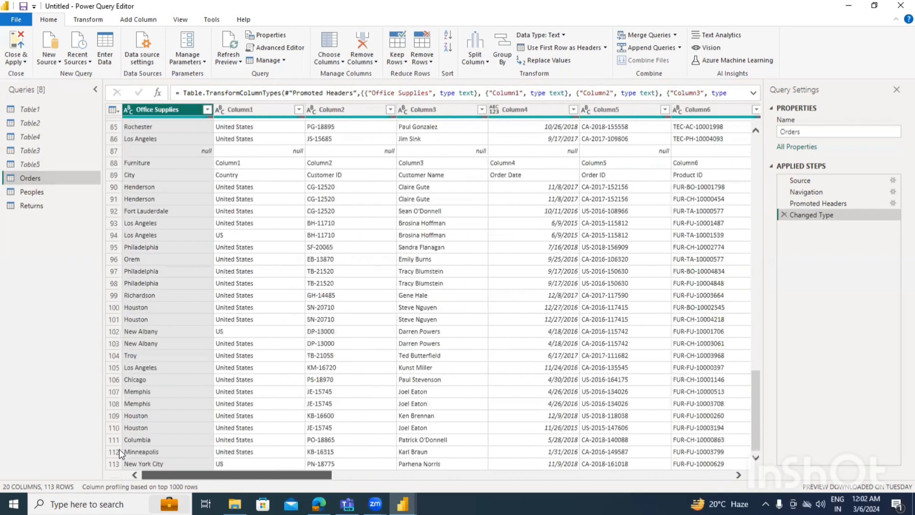
scroll(186, 217, up, 20)
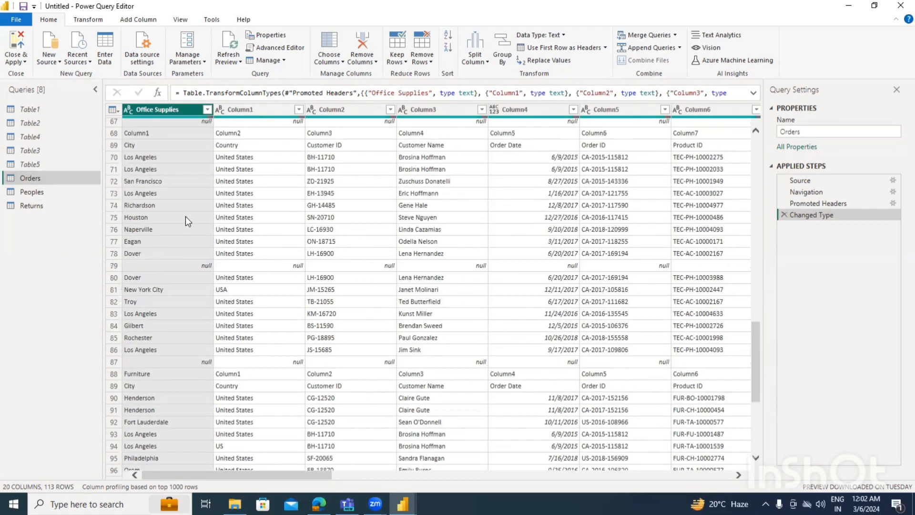
scroll(190, 217, up, 3)
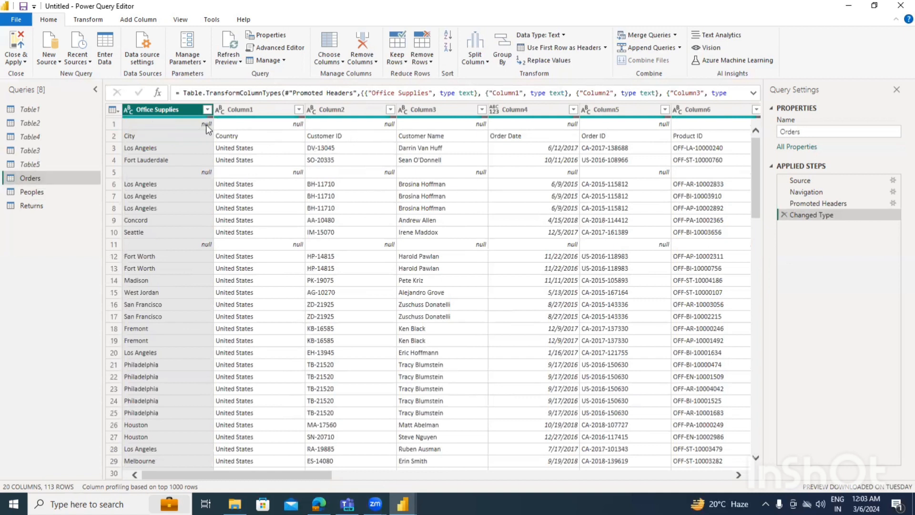
scroll(297, 473, right, 2)
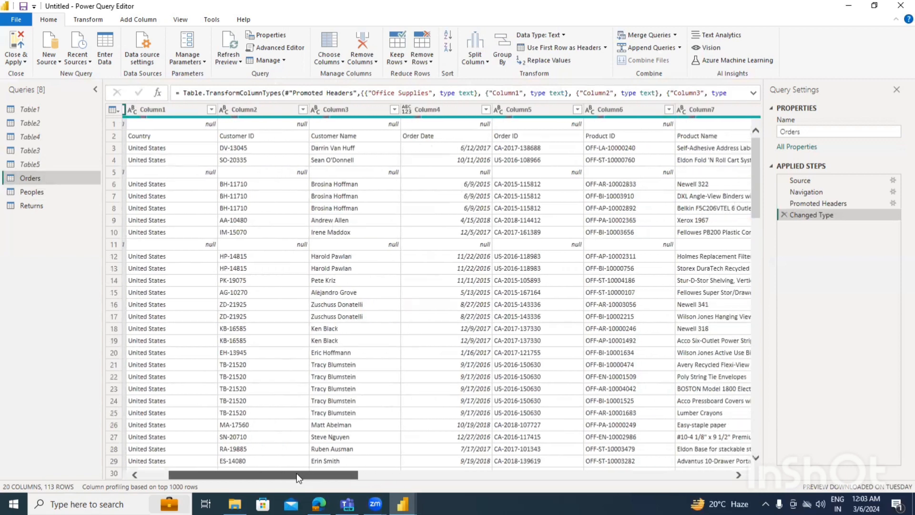
drag(297, 473, 252, 418)
drag(234, 248, 234, 248)
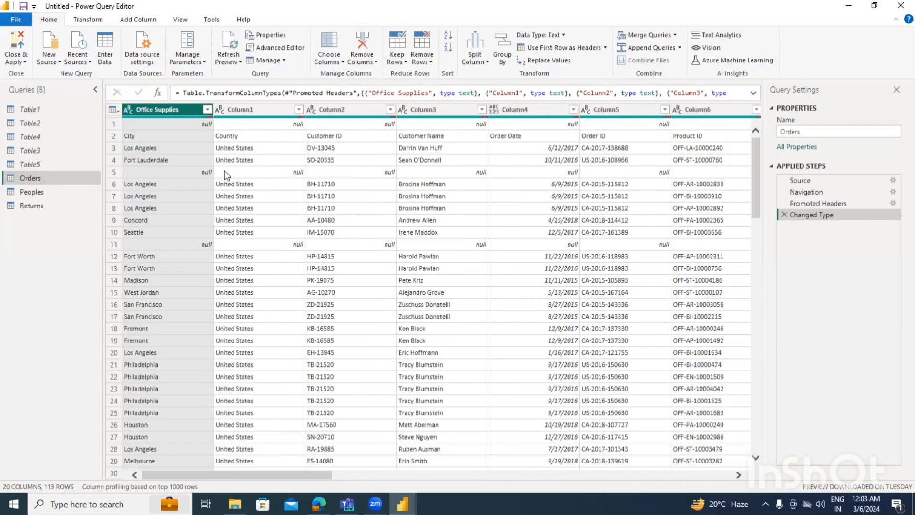
Examine how the country values in Column1 of the Orders query are spelled, down to the last row
scroll(239, 280, down, 10)
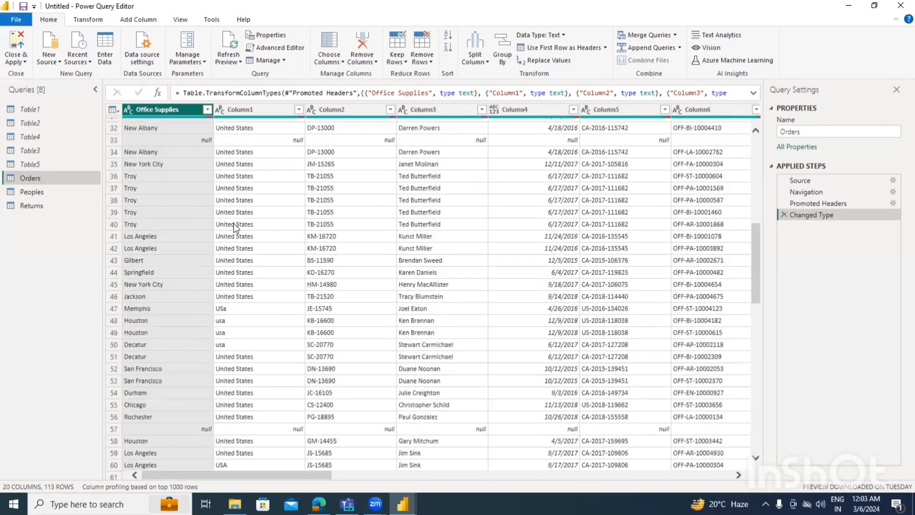
scroll(235, 224, down, 3)
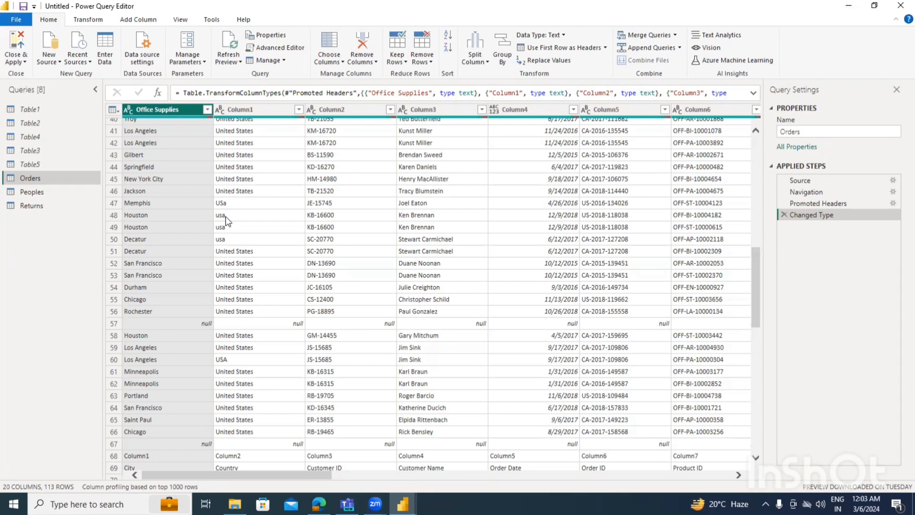
scroll(233, 220, down, 2)
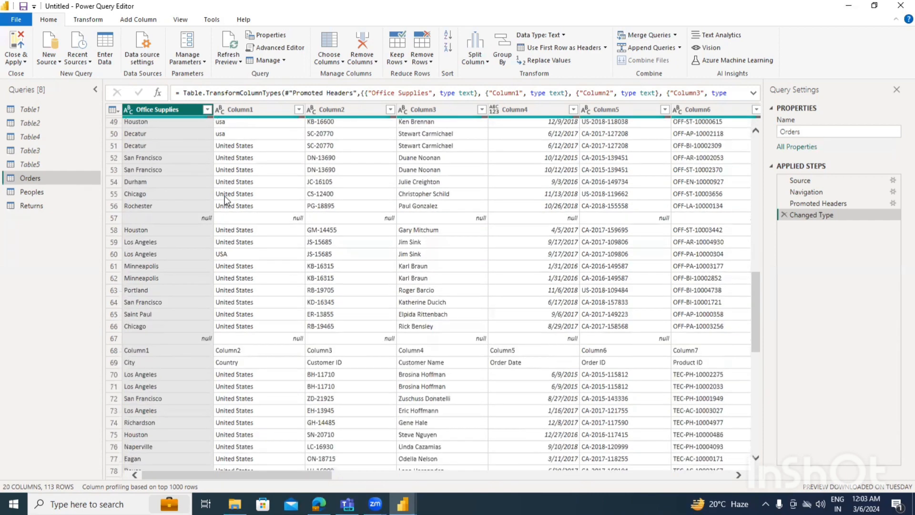
scroll(226, 169, up, 1)
scroll(226, 168, down, 1)
scroll(226, 173, up, 2)
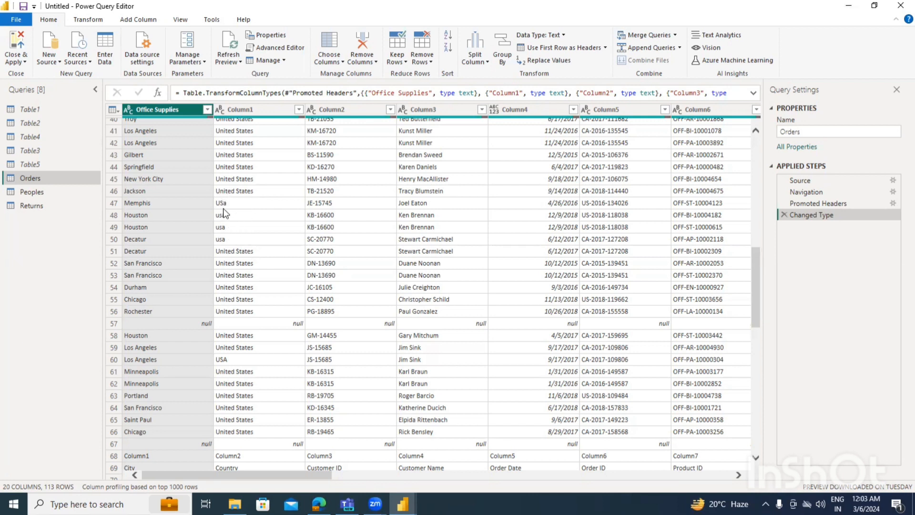
scroll(248, 238, down, 6)
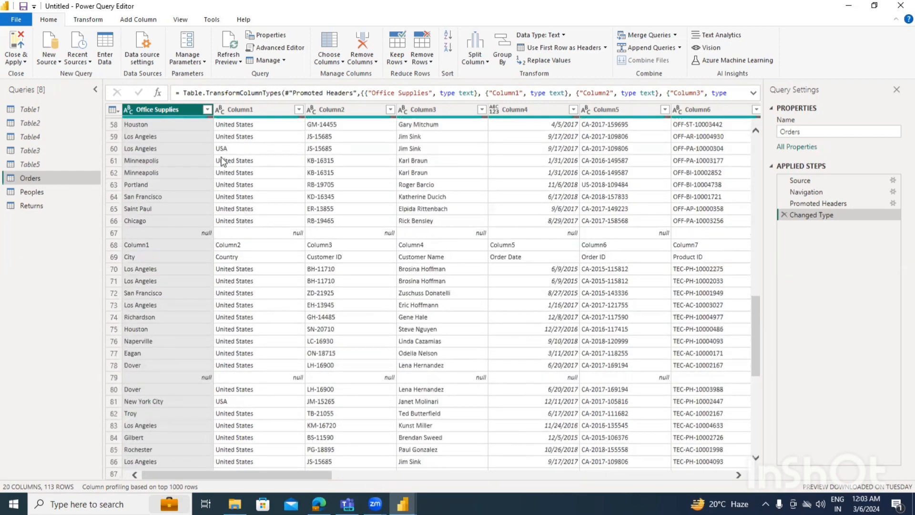
scroll(234, 254, down, 6)
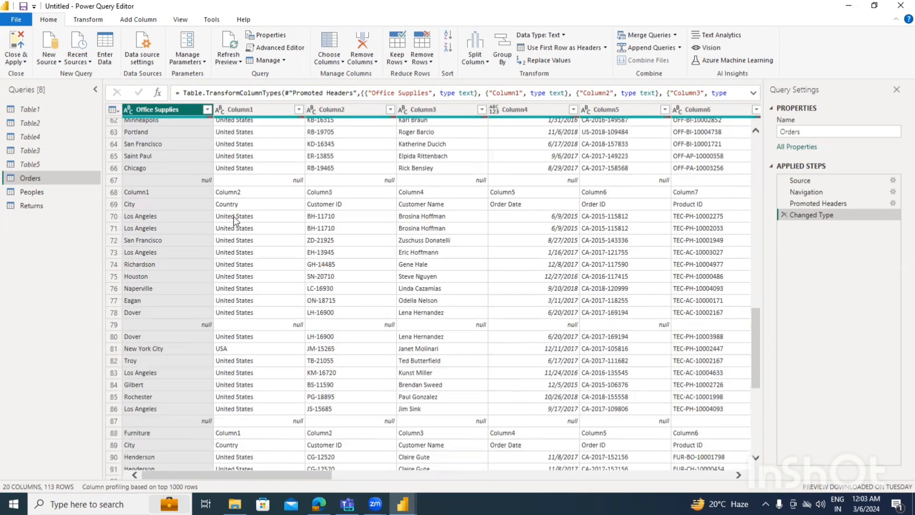
scroll(236, 201, down, 3)
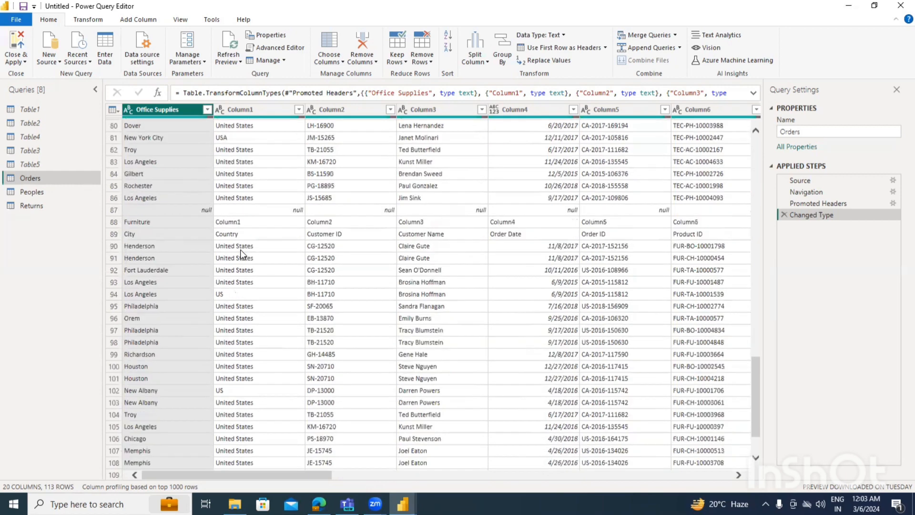
scroll(234, 224, down, 1)
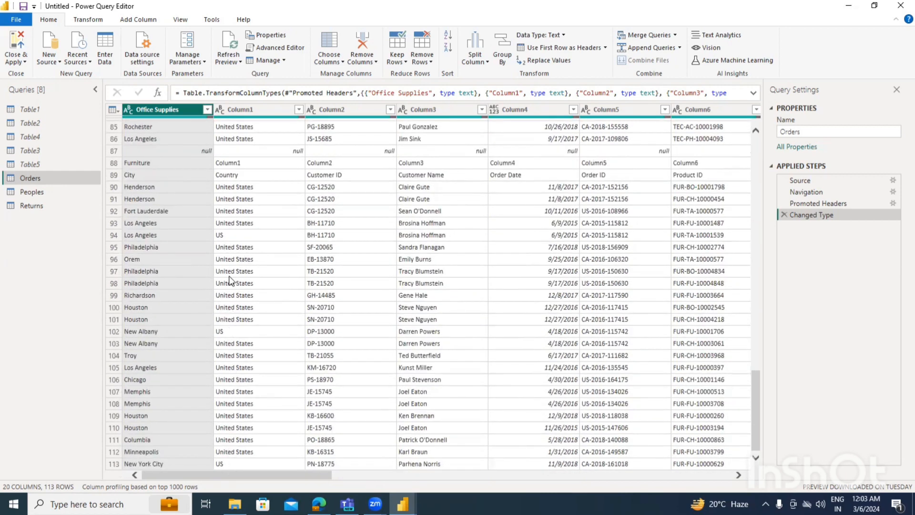
scroll(253, 257, up, 9)
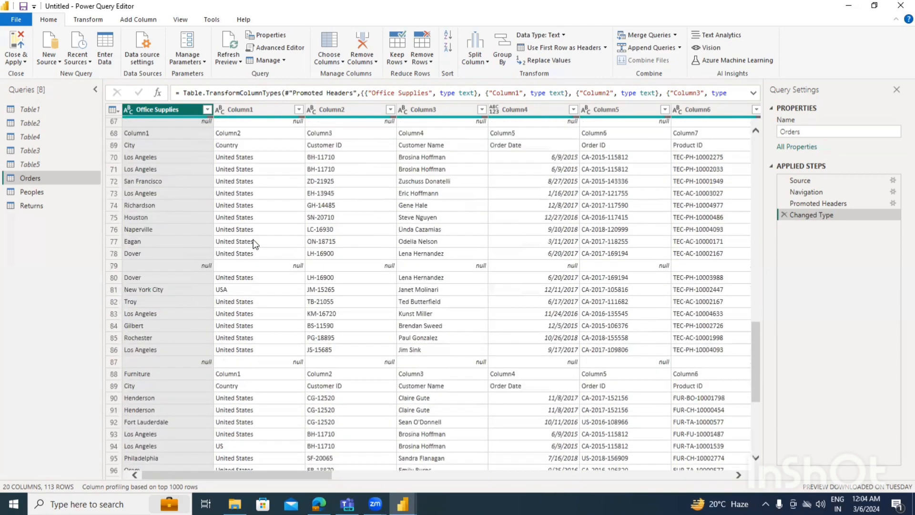
scroll(254, 244, up, 15)
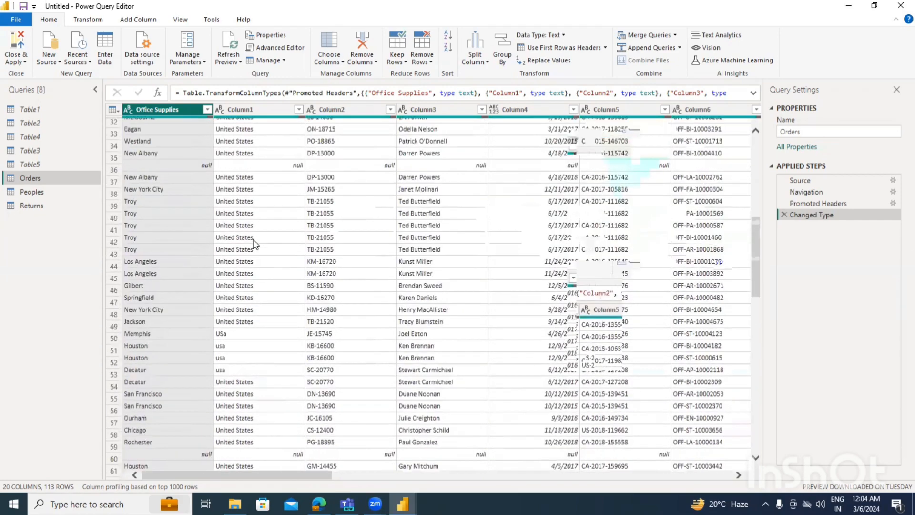
scroll(254, 244, up, 5)
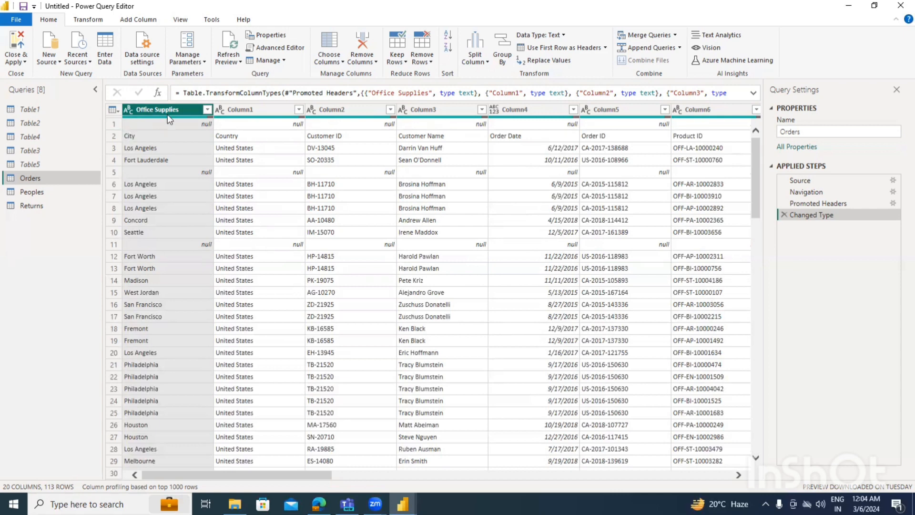
Select all columns of the Orders query, remove its blank rows, and check the remaining rows and columns
key(ctrl+a)
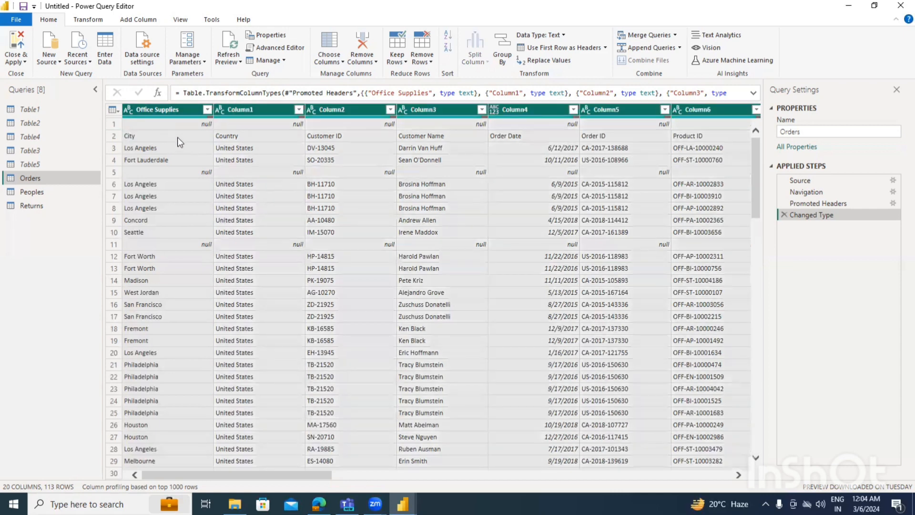
click(431, 61)
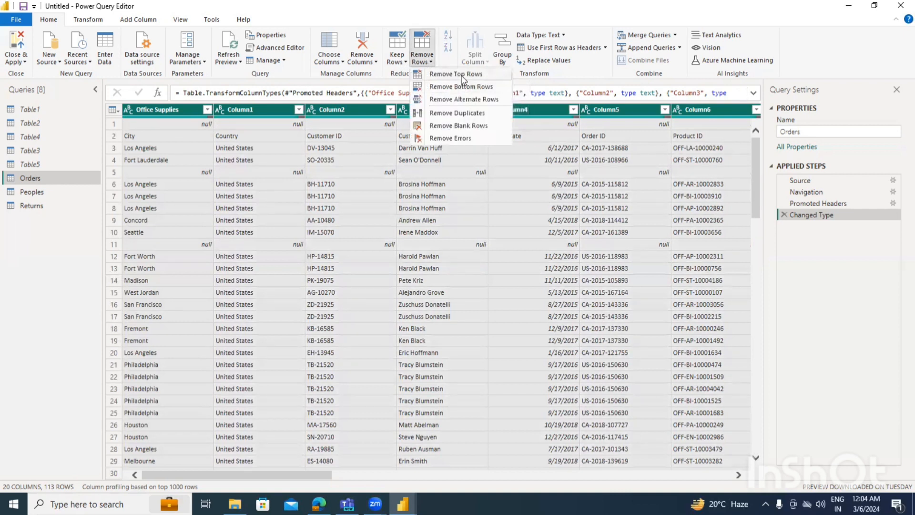
click(474, 127)
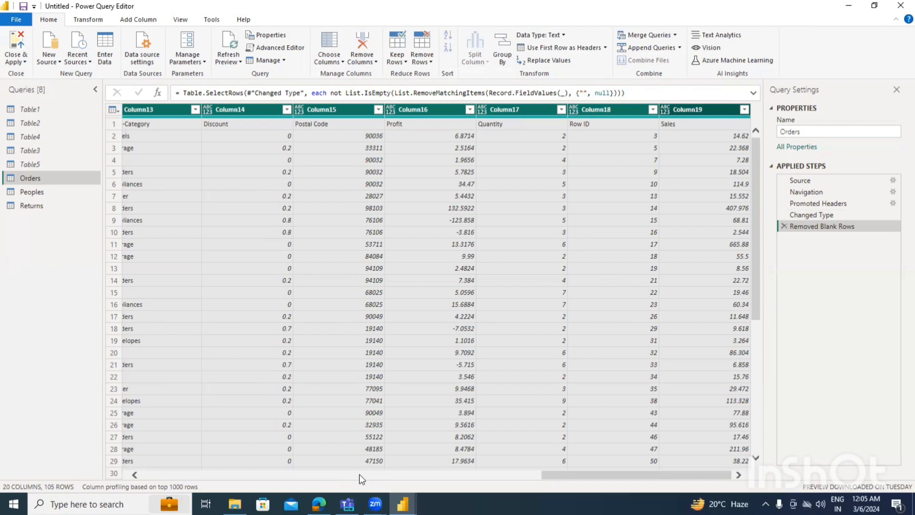
drag(669, 473, 270, 473)
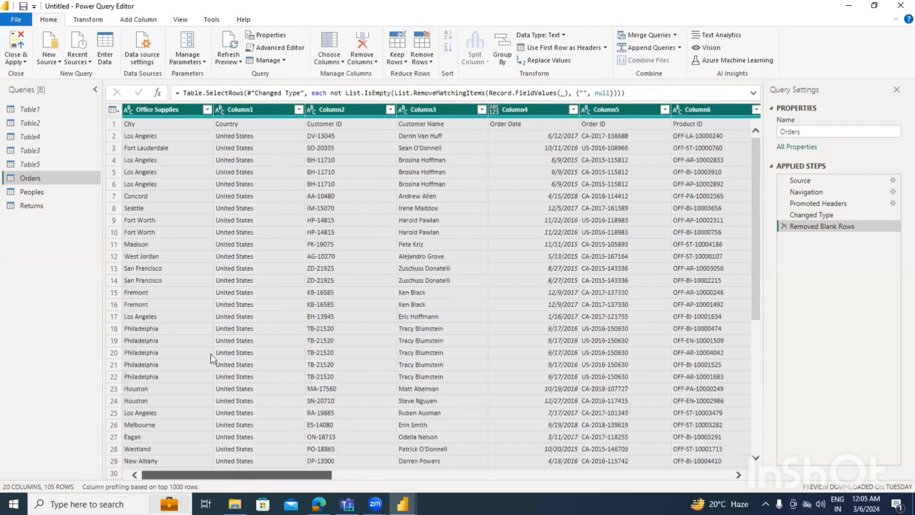
scroll(269, 171, down, 4)
scroll(269, 172, down, 15)
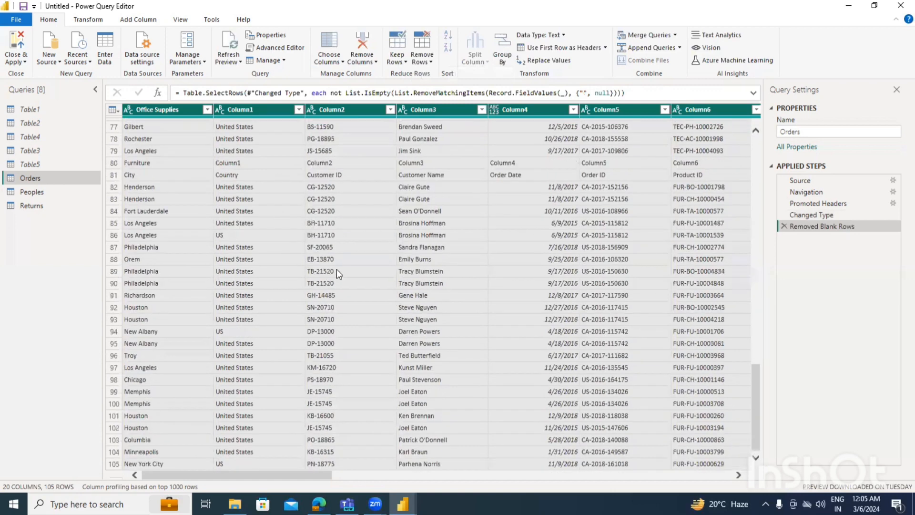
scroll(337, 270, up, 18)
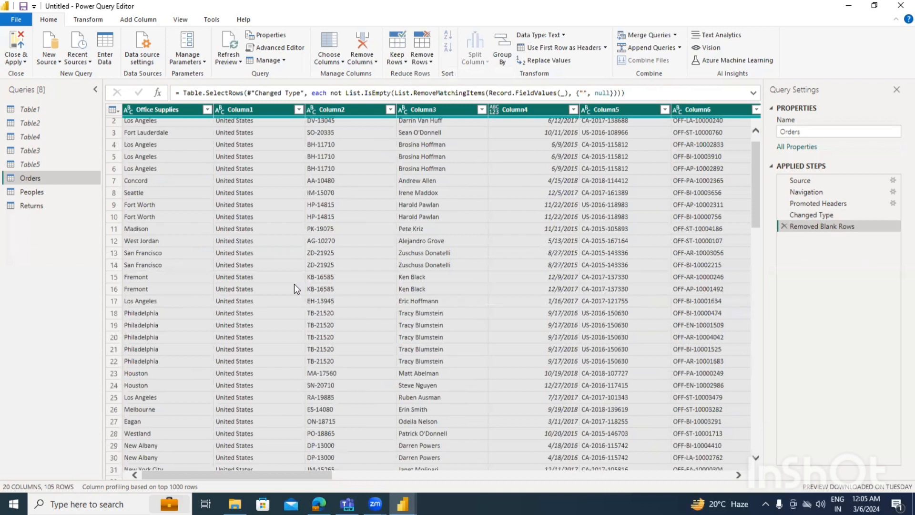
scroll(292, 267, up, 1)
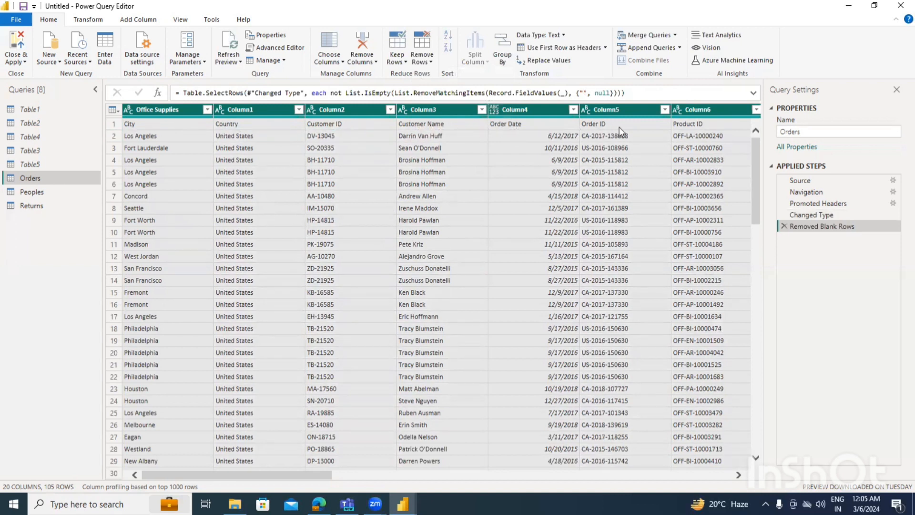
Promote the first row of the Orders query to column headers and check the rows further down for repeated header rows
click(147, 109)
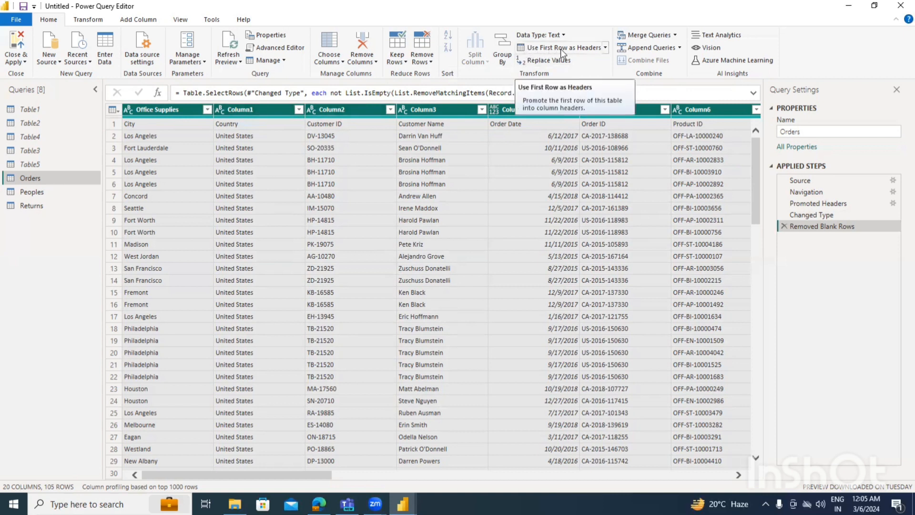
click(581, 49)
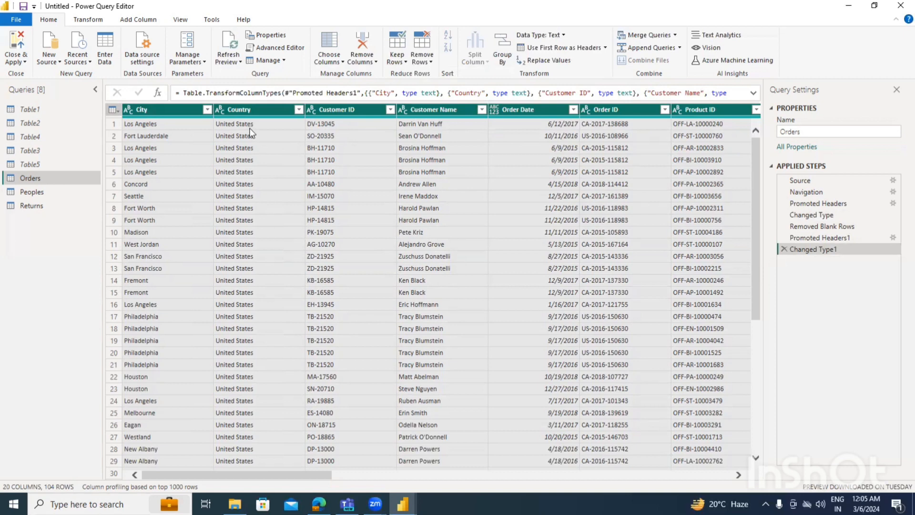
scroll(248, 142, down, 7)
scroll(248, 162, down, 12)
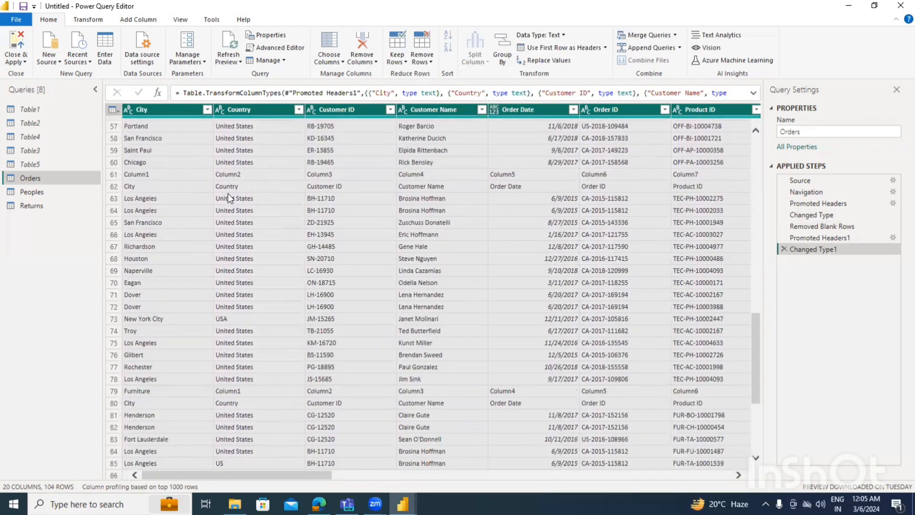
click(222, 187)
click(353, 187)
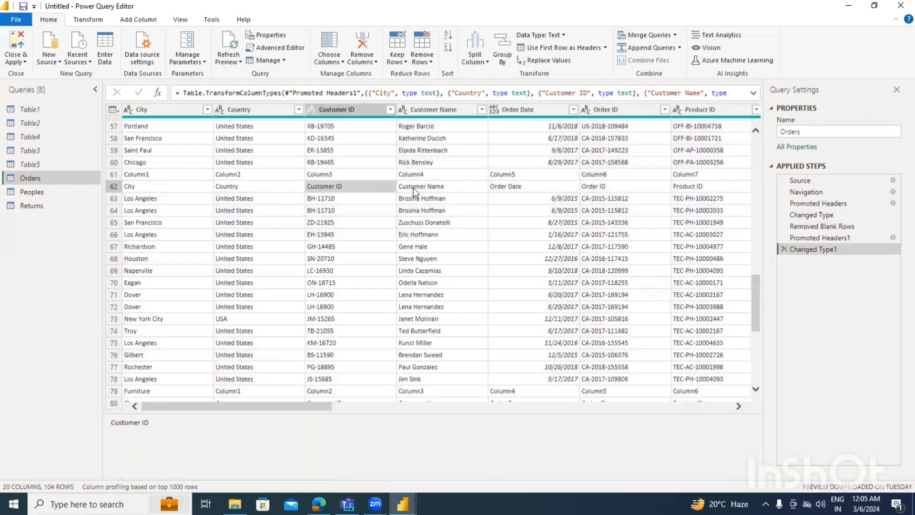
click(413, 187)
click(551, 187)
scroll(585, 193, up, 1)
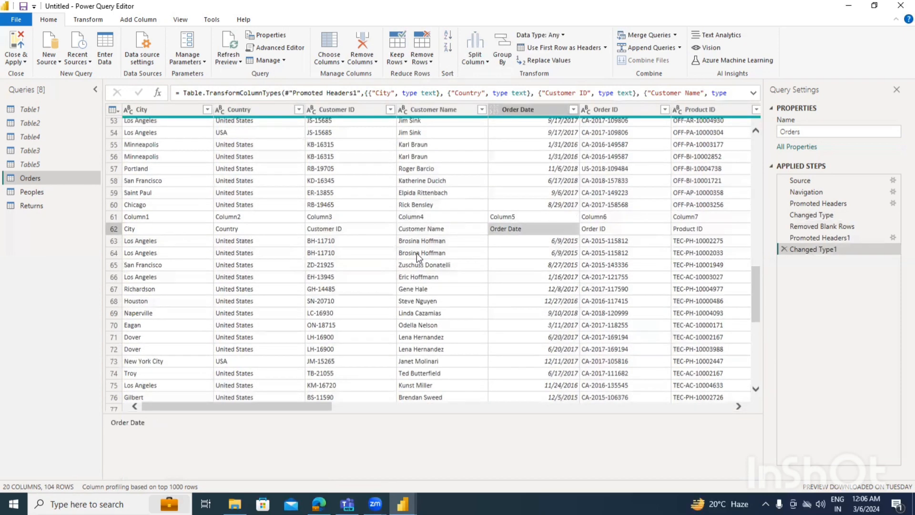
scroll(229, 240, up, 17)
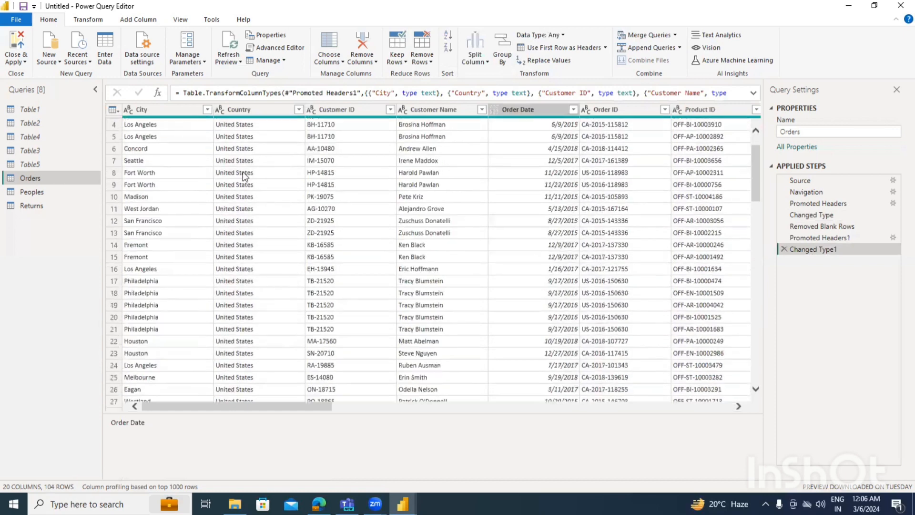
Filter the Country column to exclude the values Column1, Column2 and Country
click(297, 111)
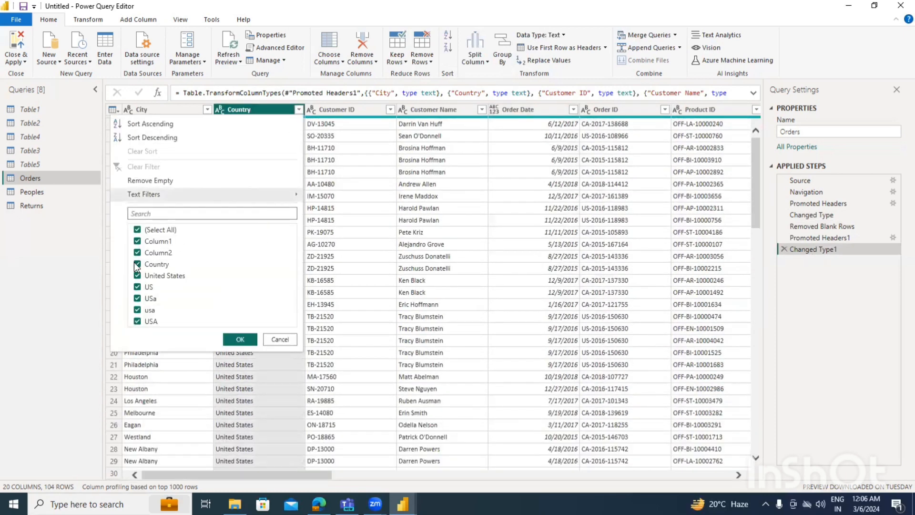
click(138, 264)
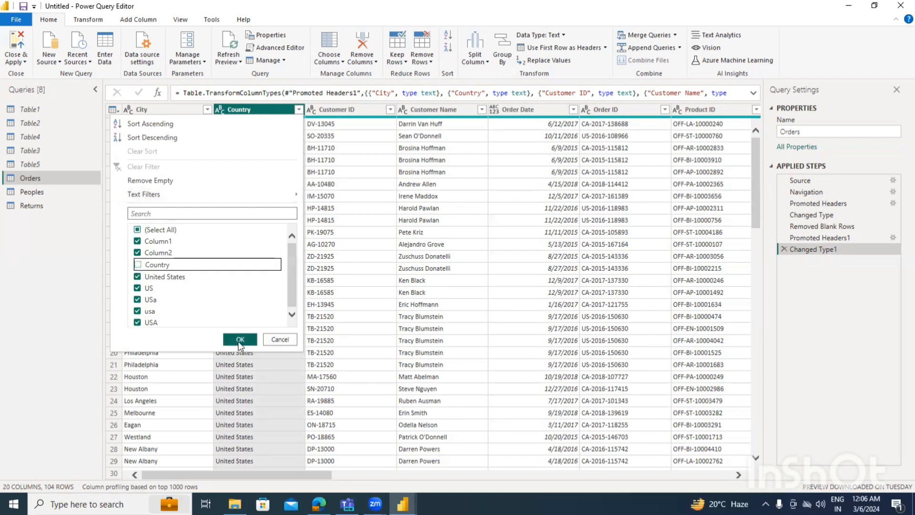
click(138, 254)
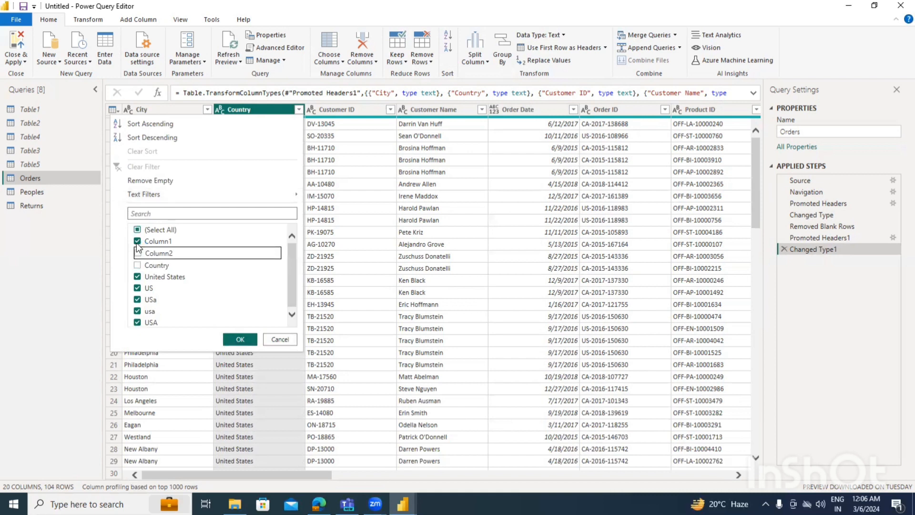
click(137, 242)
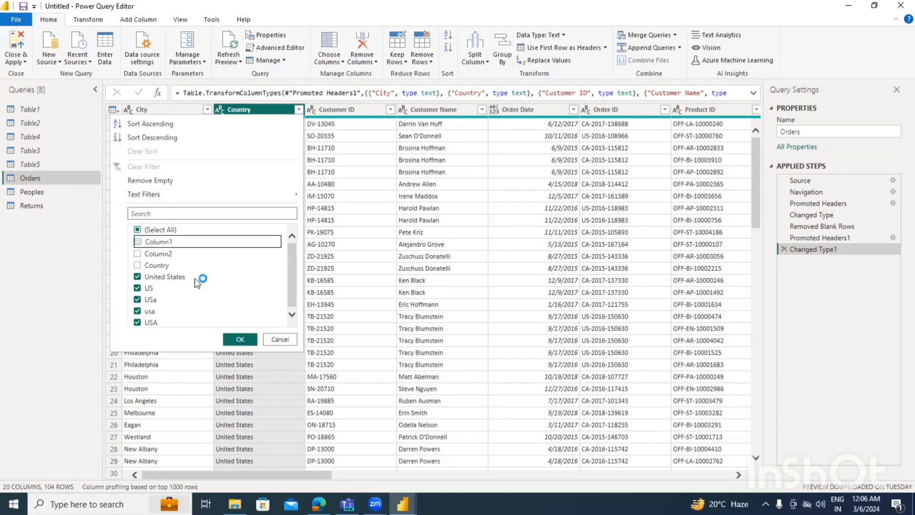
click(241, 340)
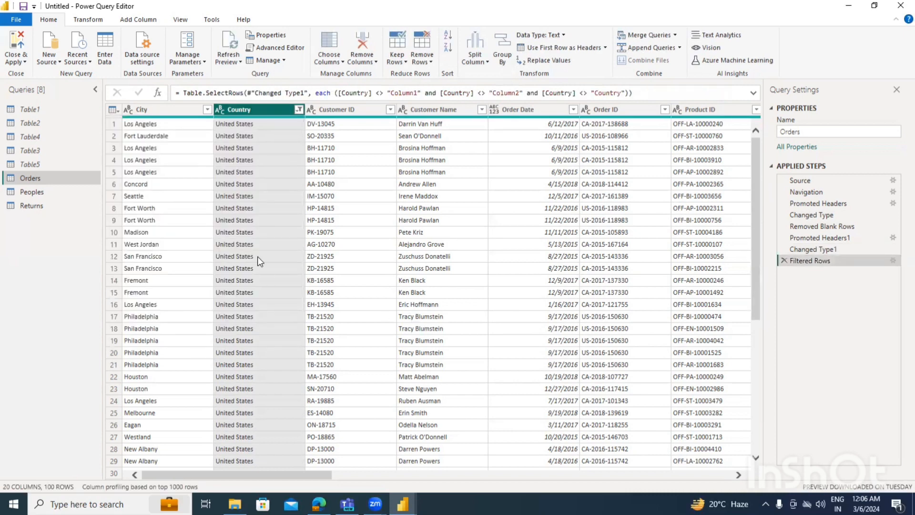
Replace the value US with United States in the Country column
scroll(258, 214, down, 12)
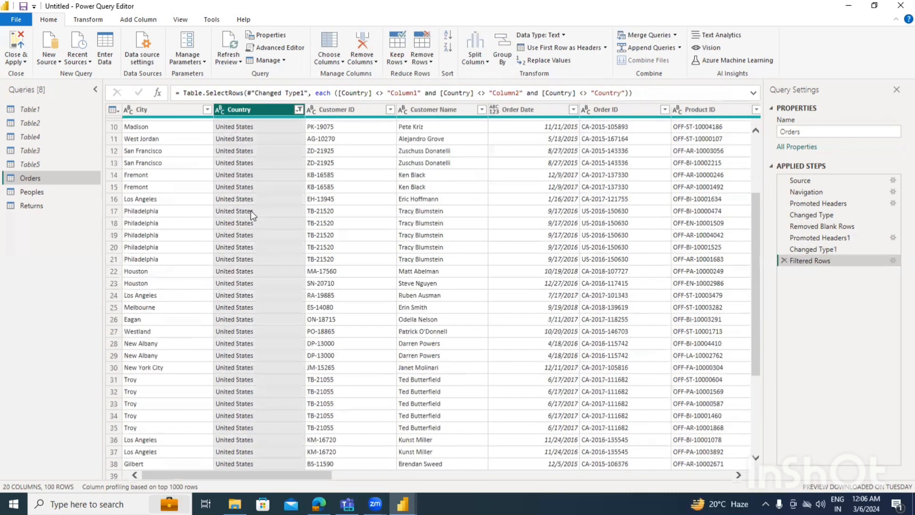
scroll(264, 371, down, 11)
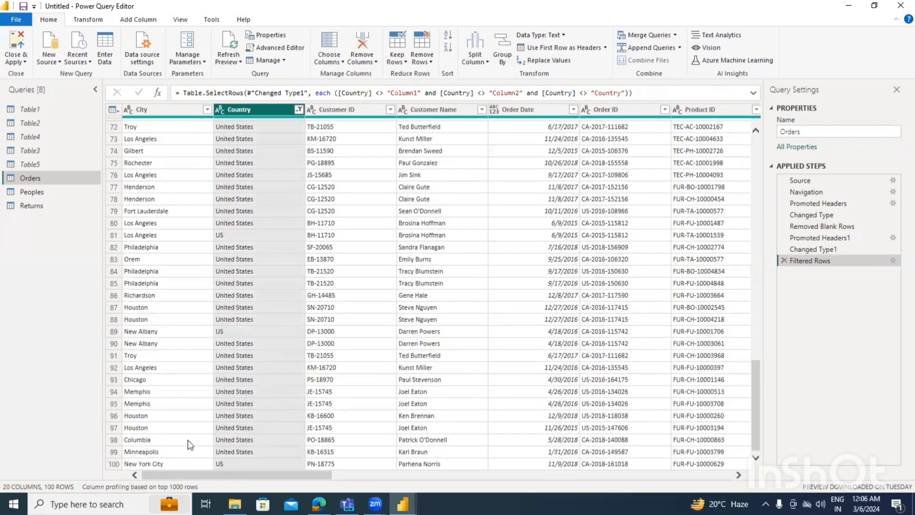
mouse_move(316, 476)
mouse_down()
mouse_move(746, 478)
mouse_move(316, 475)
mouse_up()
right_click(220, 235)
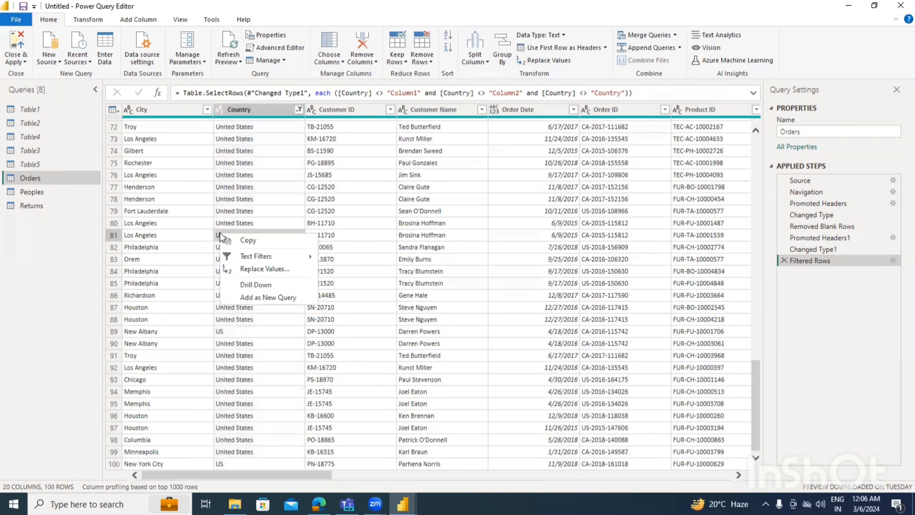
click(251, 270)
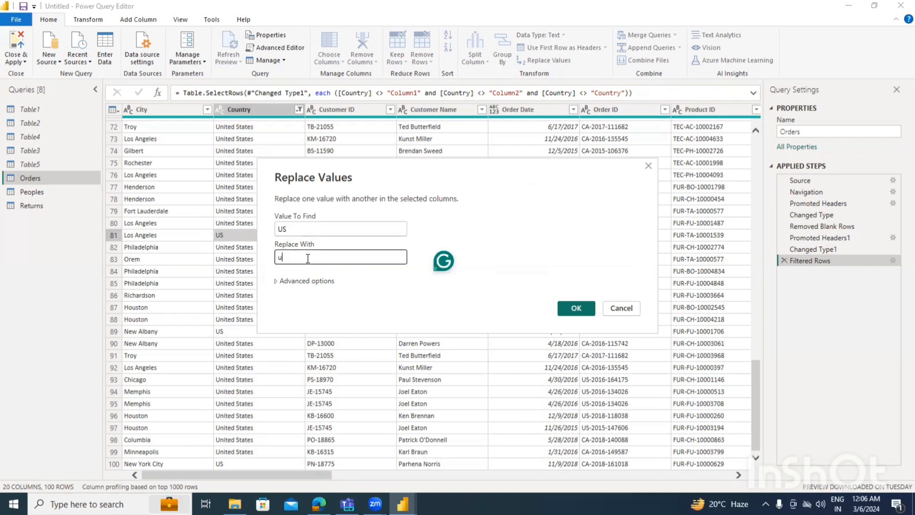
text(ni)
key(BackSpace)
key(BackSpace)
key(BackSpace)
text(United States)
click(577, 308)
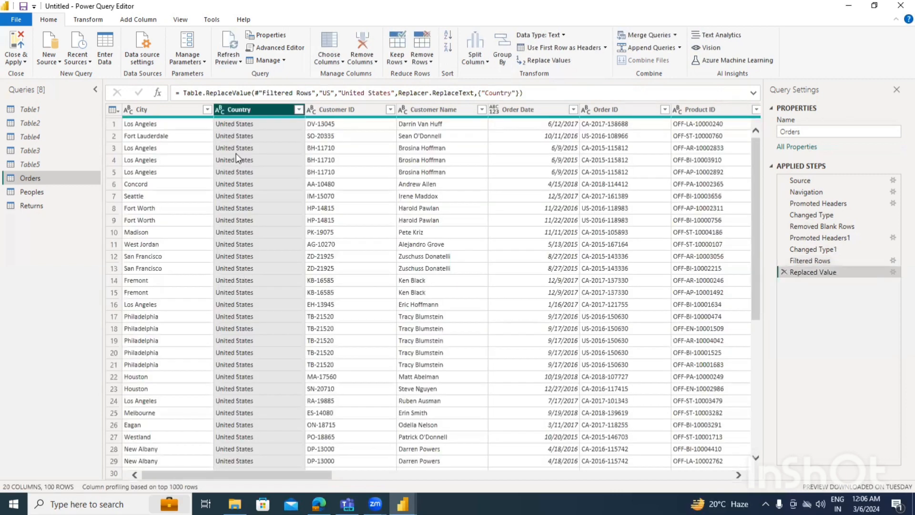
Find the misspelled country entries and replace United StatesA with United States in the Country column
scroll(257, 345, down, 17)
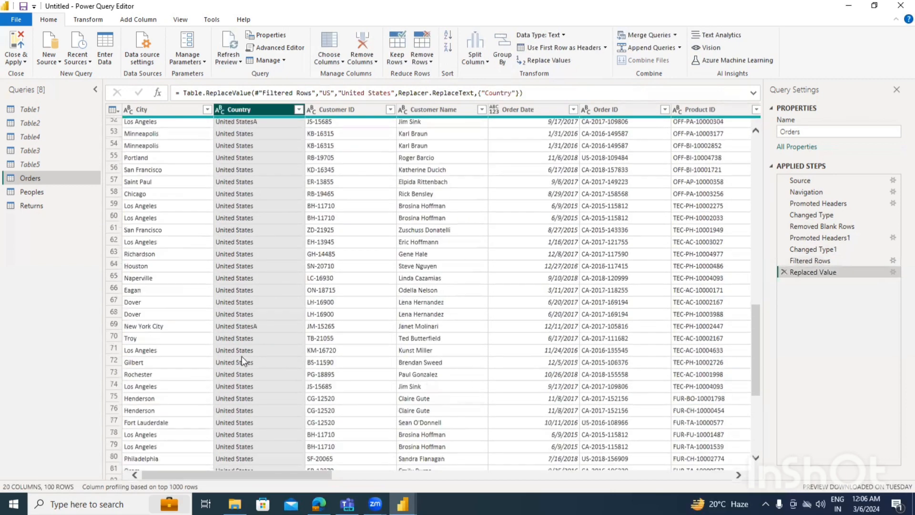
scroll(242, 356, down, 6)
scroll(242, 371, up, 13)
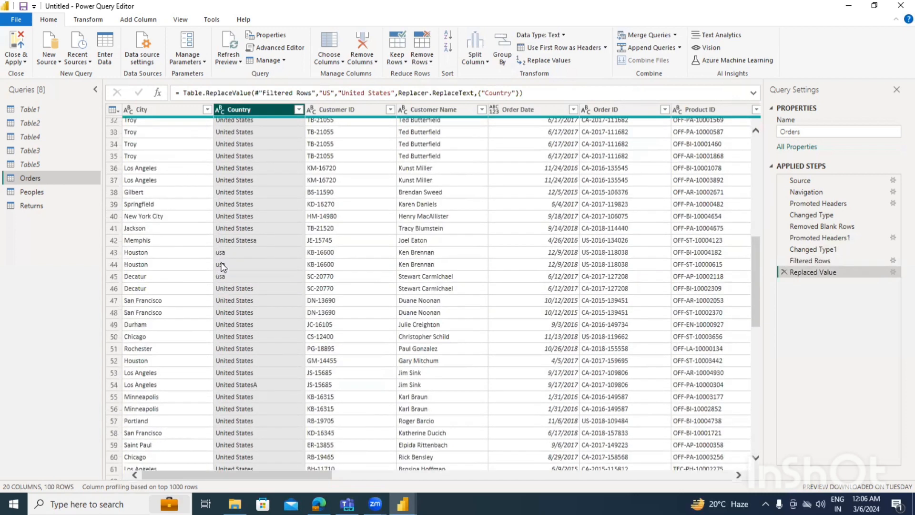
right_click(248, 387)
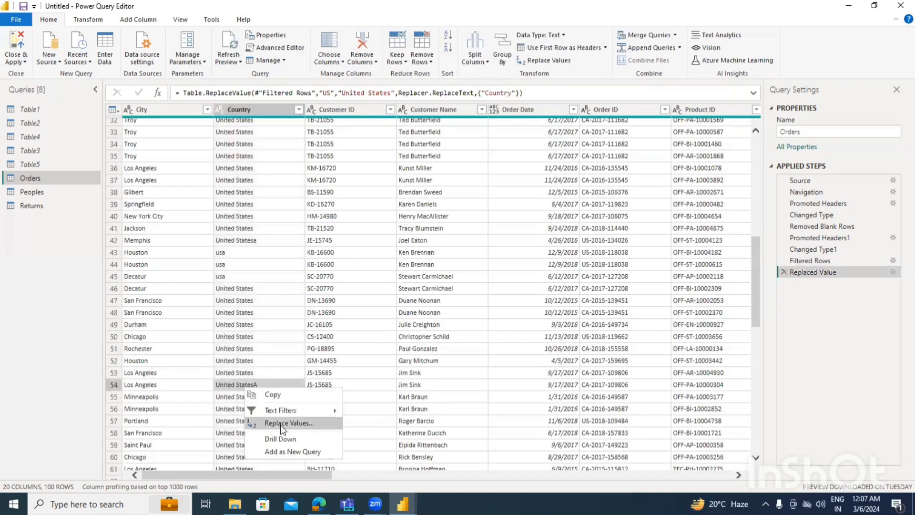
click(283, 423)
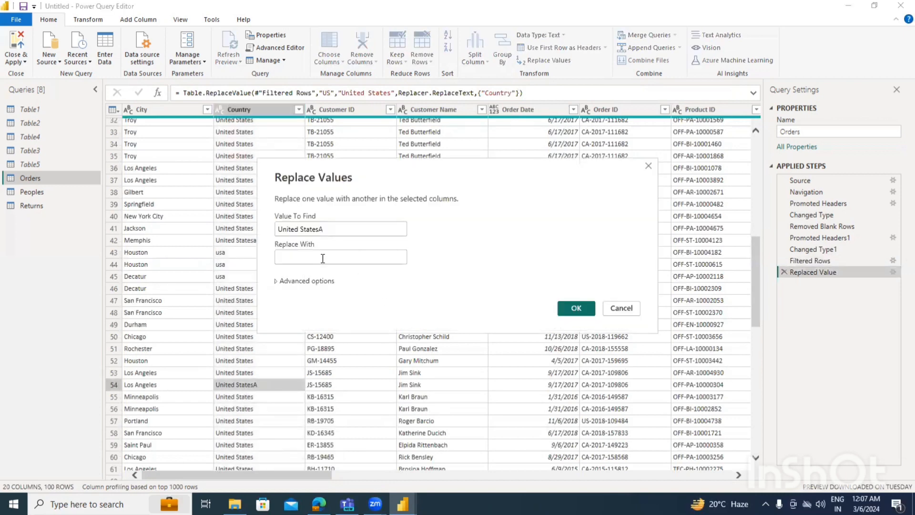
drag(324, 230, 159, 231)
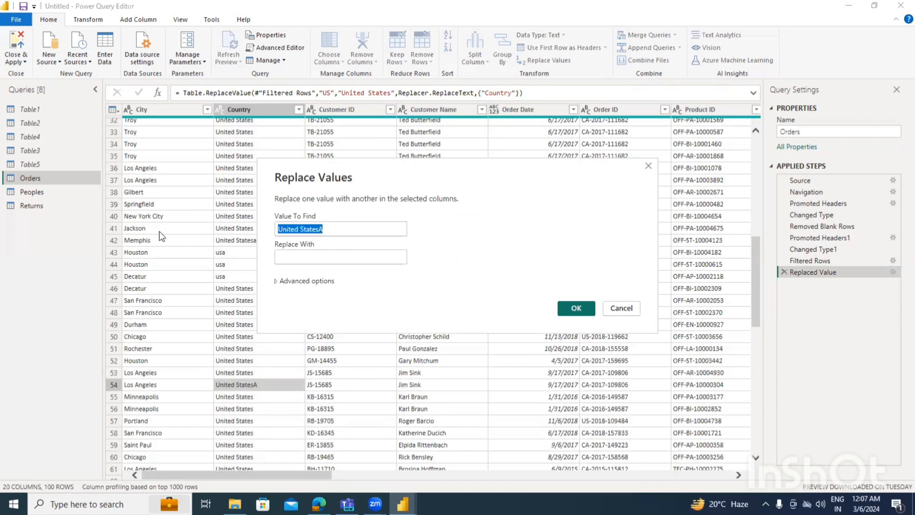
click(303, 259)
text(United States)
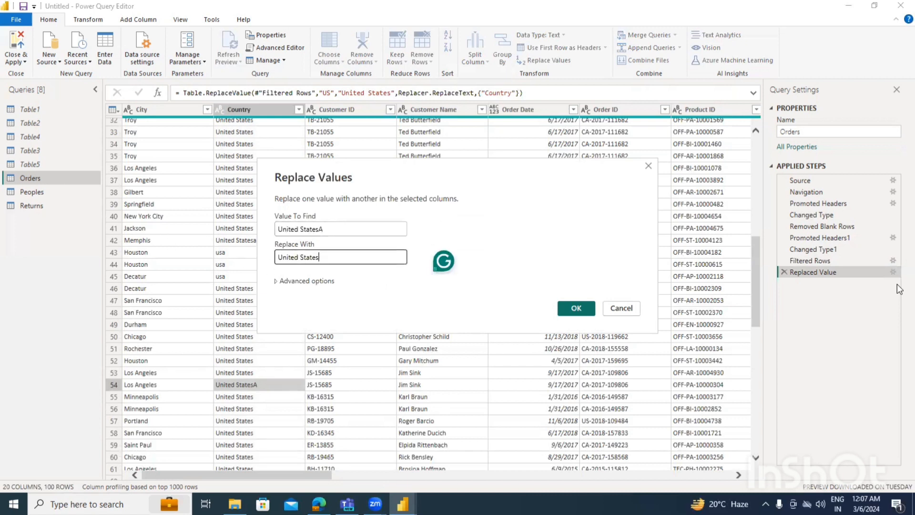
click(577, 309)
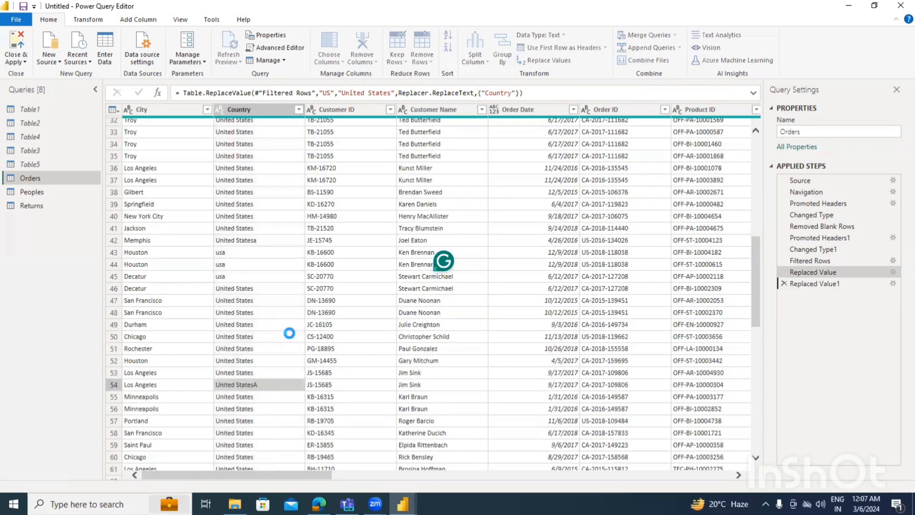
Replace the lowercase value usa with United States in the Country column
scroll(234, 290, down, 7)
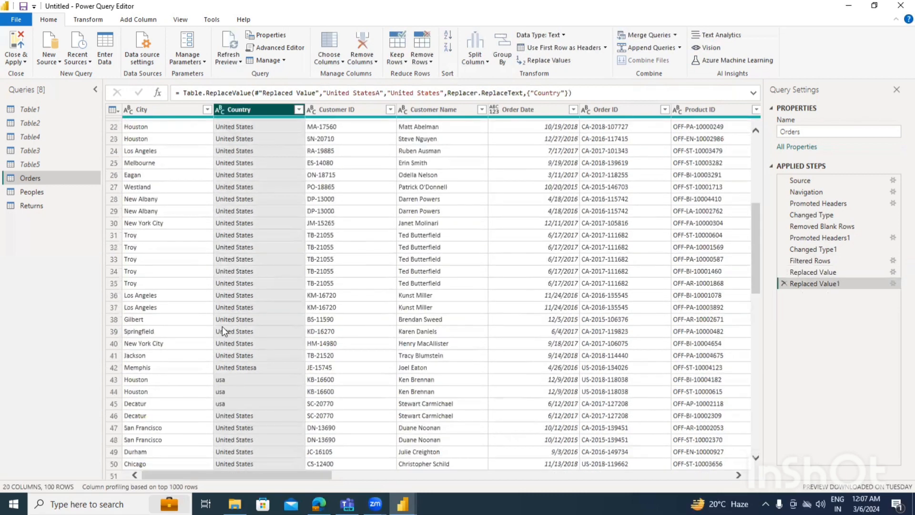
right_click(223, 379)
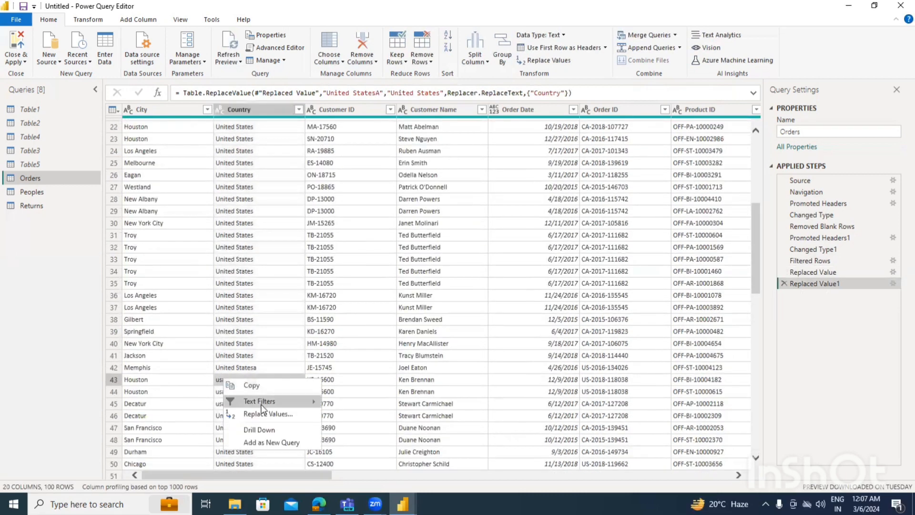
click(276, 413)
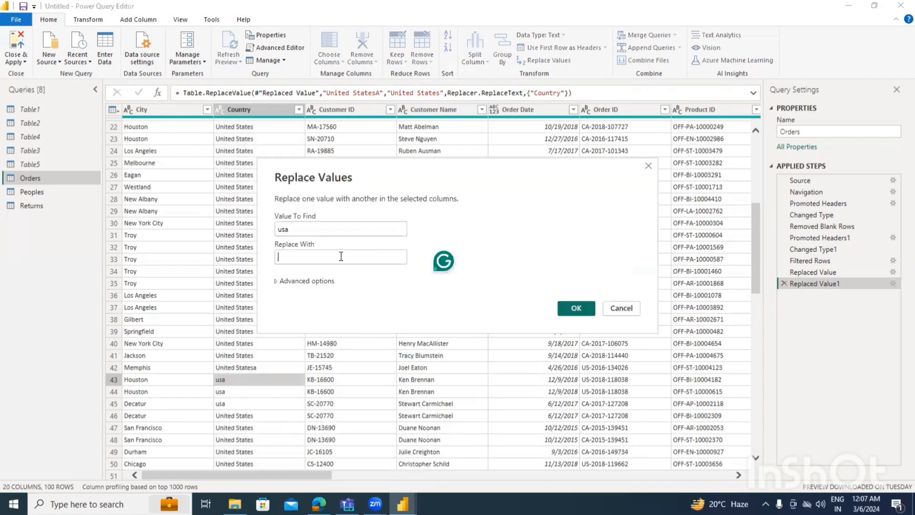
click(341, 256)
text(United States)
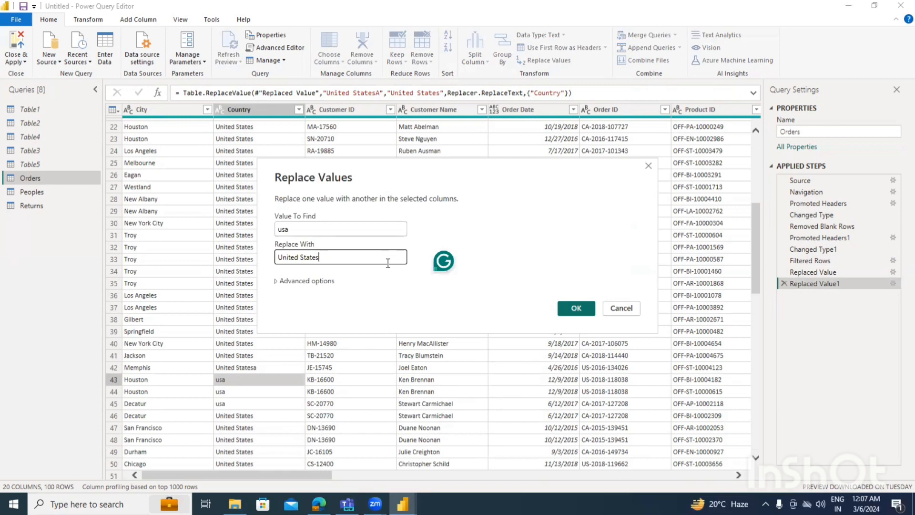
click(569, 307)
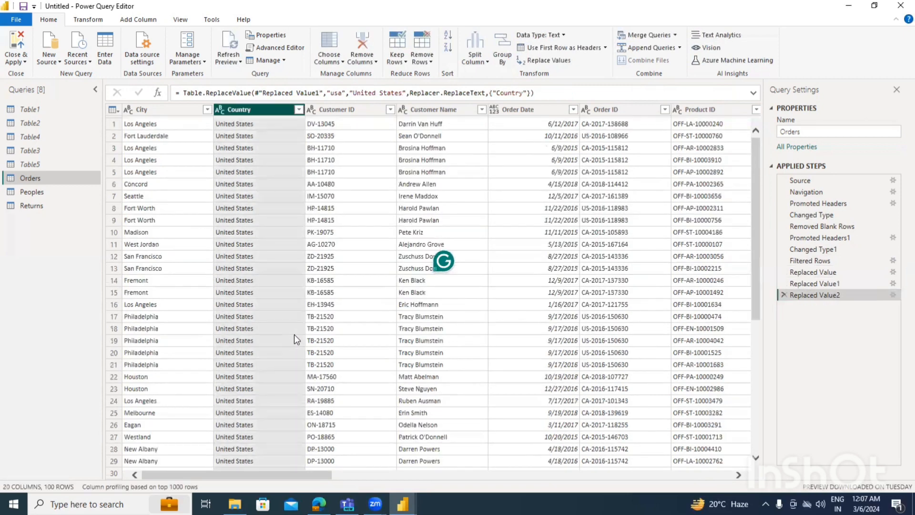
Replace United Statesa with United States in the Country column and check the column's distinct values in its filter list
scroll(266, 185, down, 14)
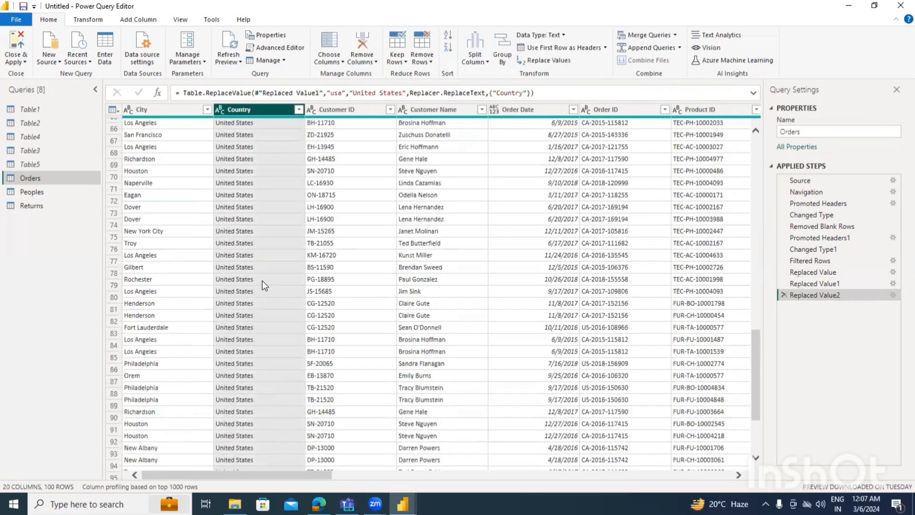
scroll(264, 281, up, 7)
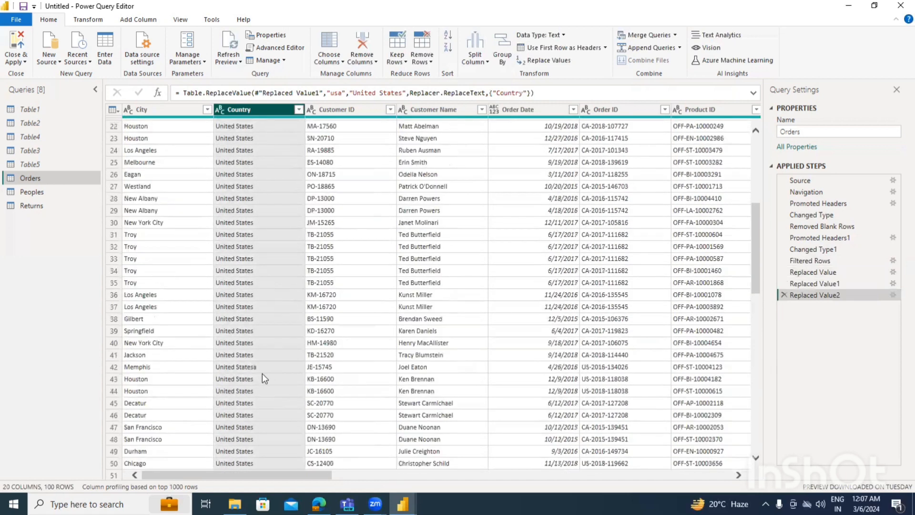
right_click(242, 367)
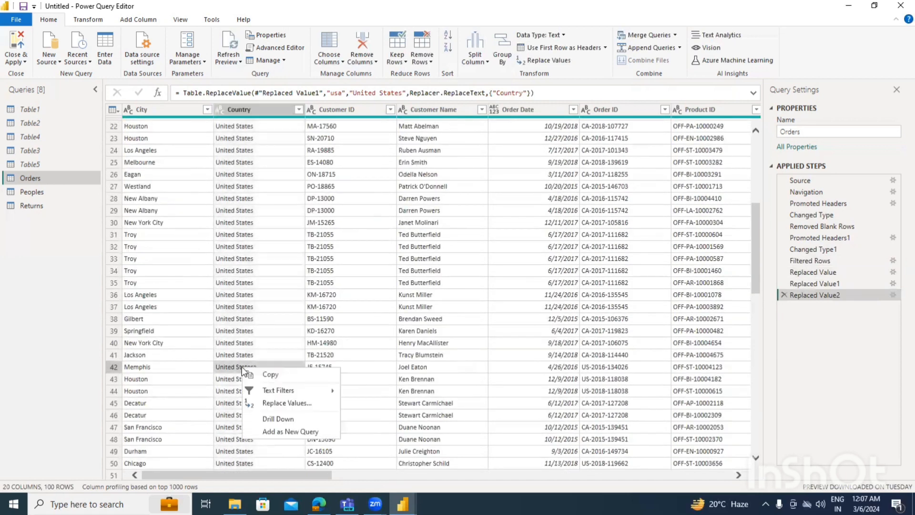
click(288, 405)
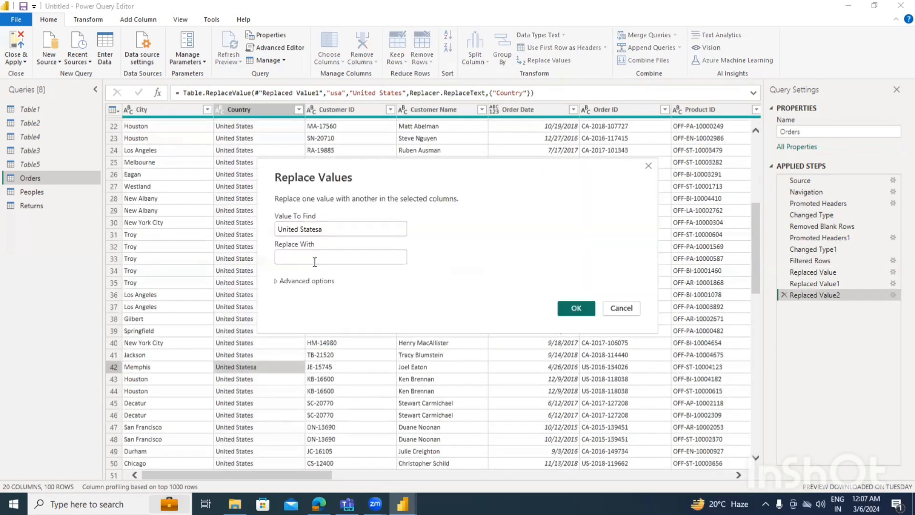
click(315, 260)
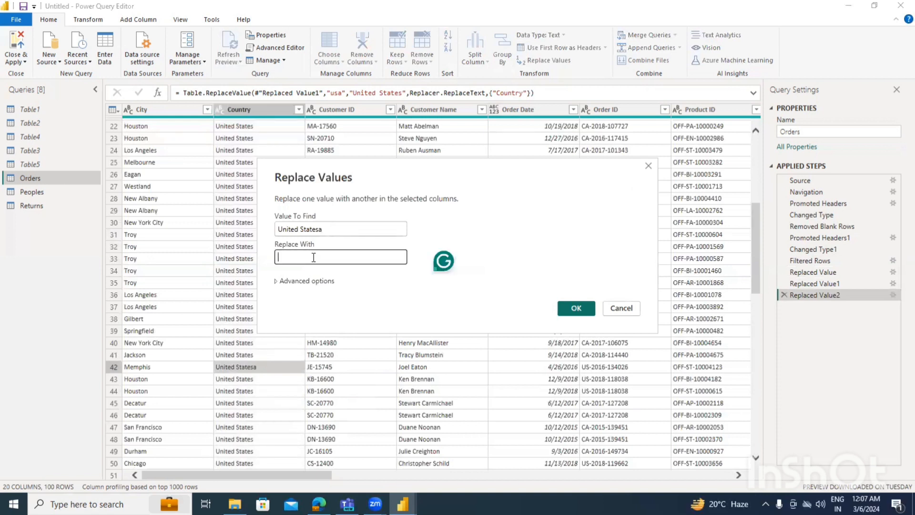
text(United StatesA)
key(BackSpace)
click(577, 308)
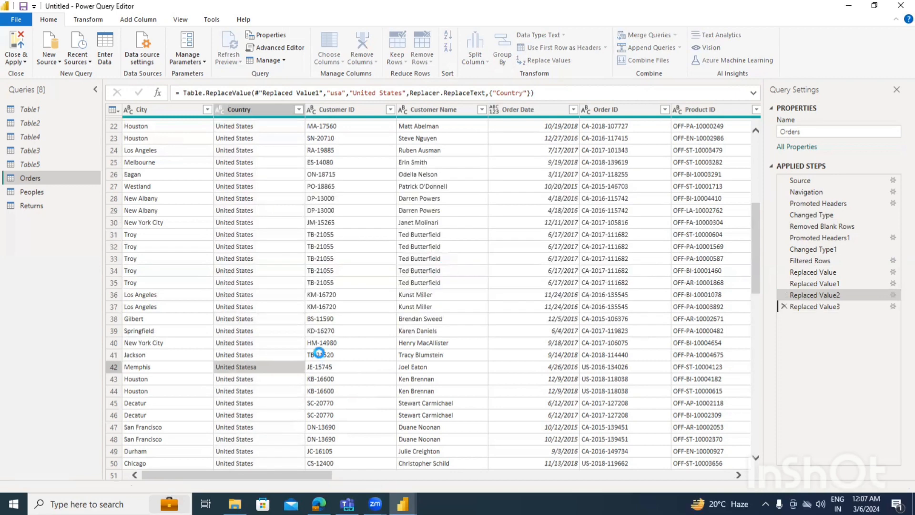
click(299, 109)
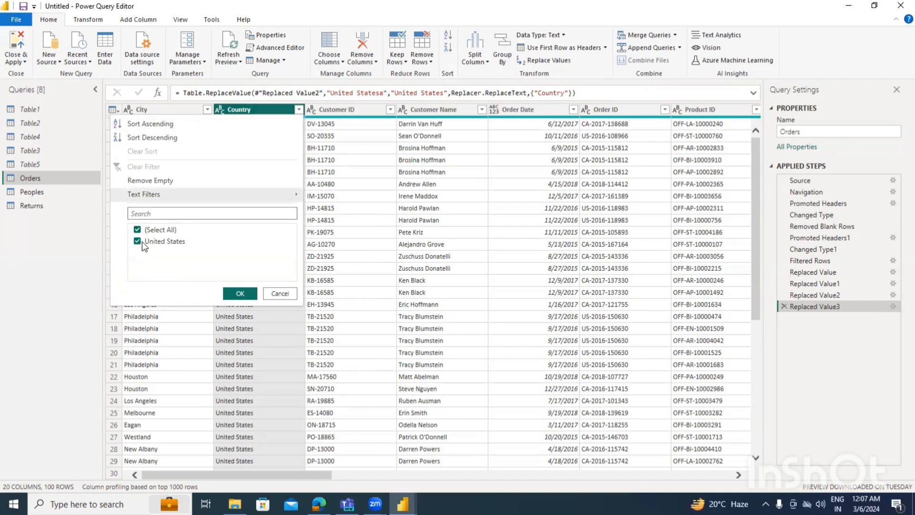
Examine the Country column through all rows of the Orders query and in its filter list for remaining inconsistent country values
click(323, 123)
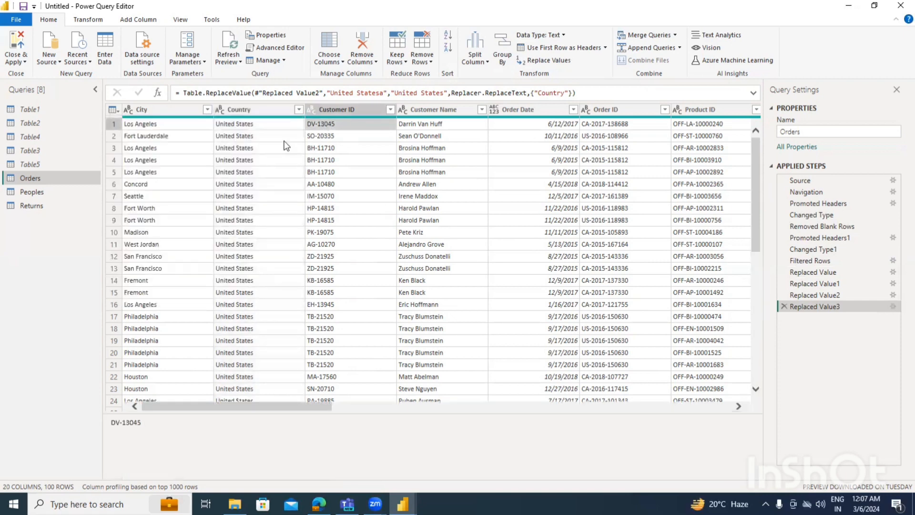
scroll(286, 146, down, 20)
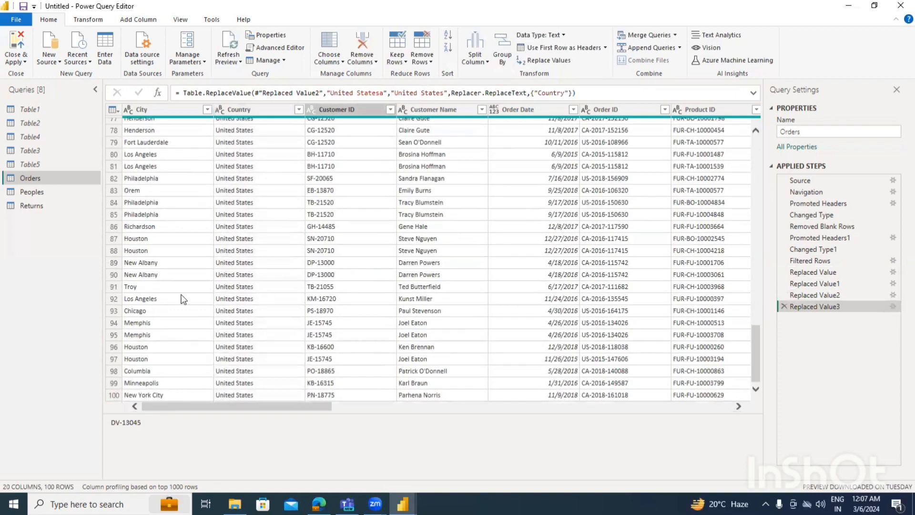
scroll(271, 166, up, 10)
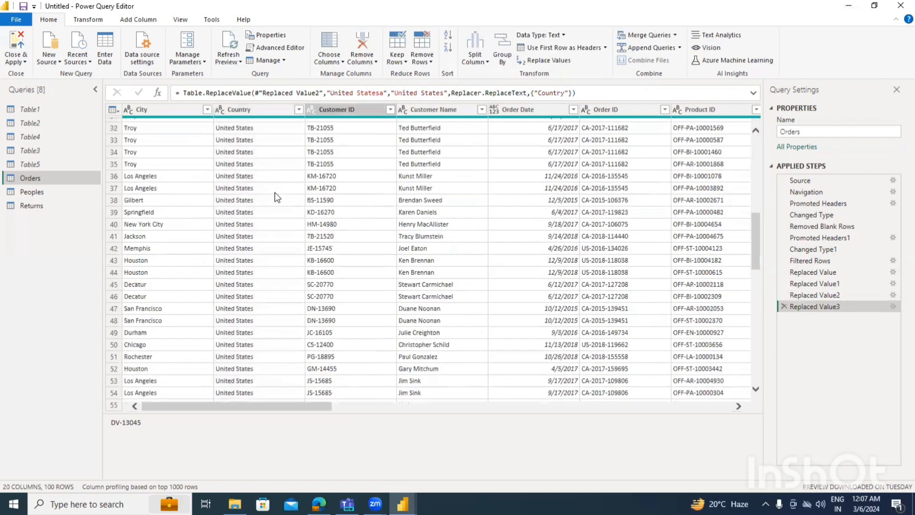
scroll(265, 222, down, 10)
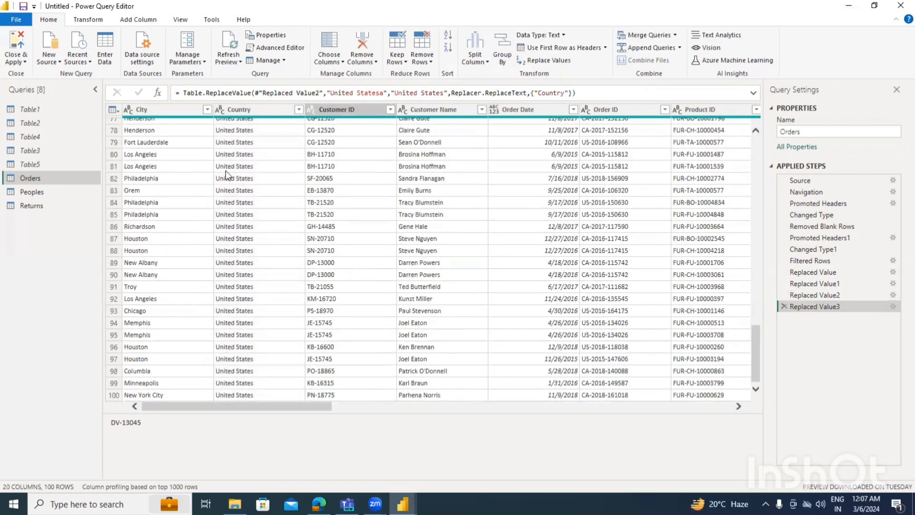
scroll(256, 222, up, 15)
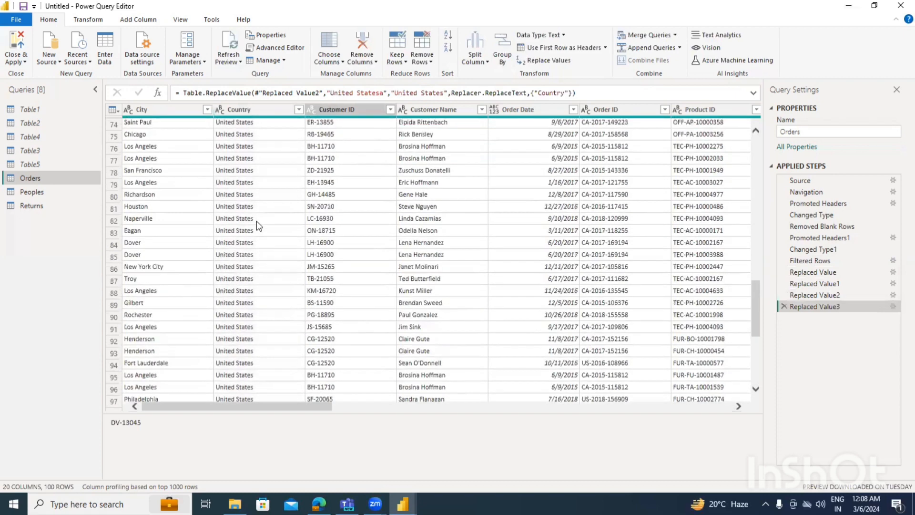
scroll(259, 224, down, 11)
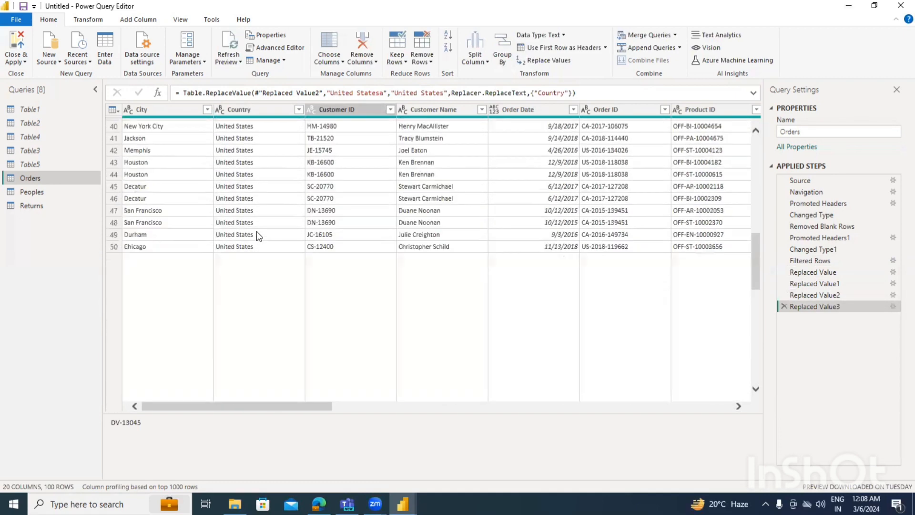
scroll(256, 234, down, 6)
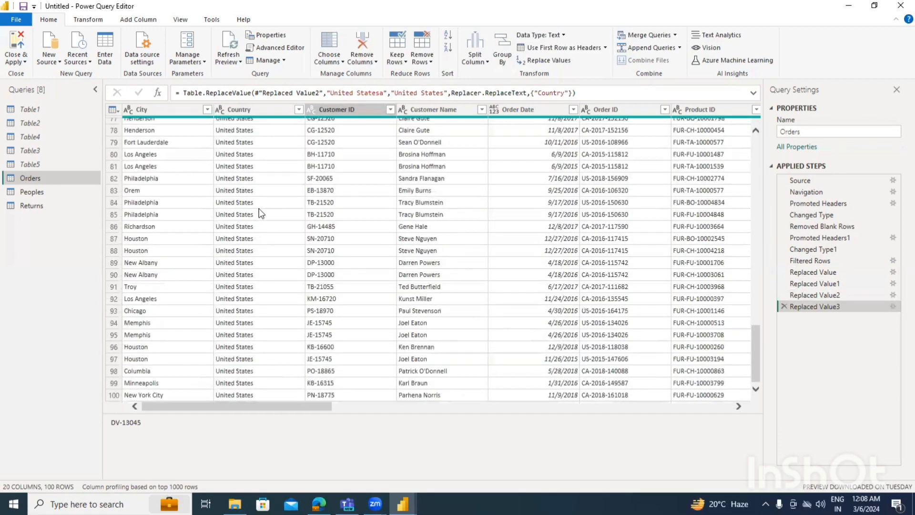
click(299, 110)
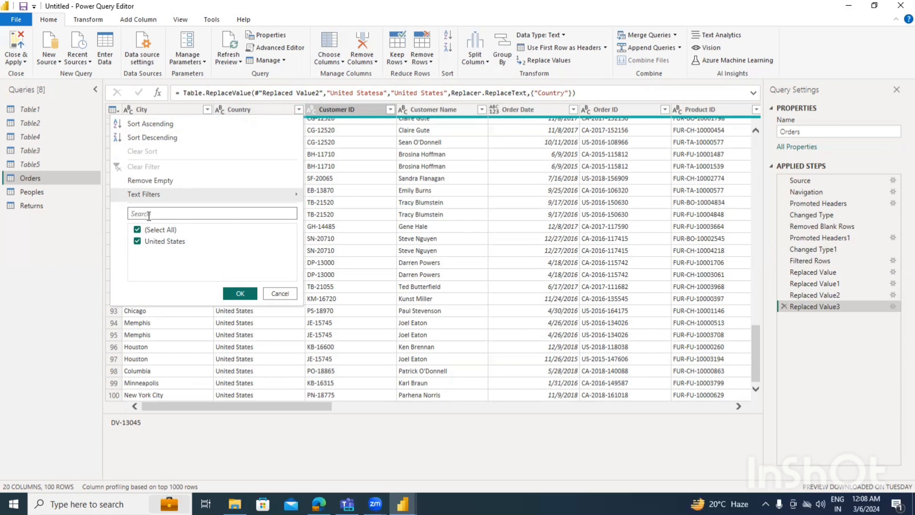
click(280, 334)
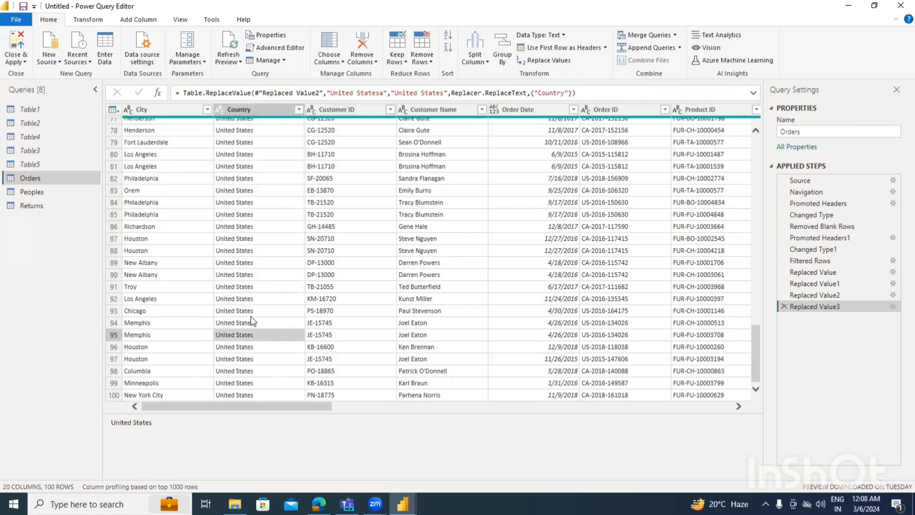
right_click(248, 314)
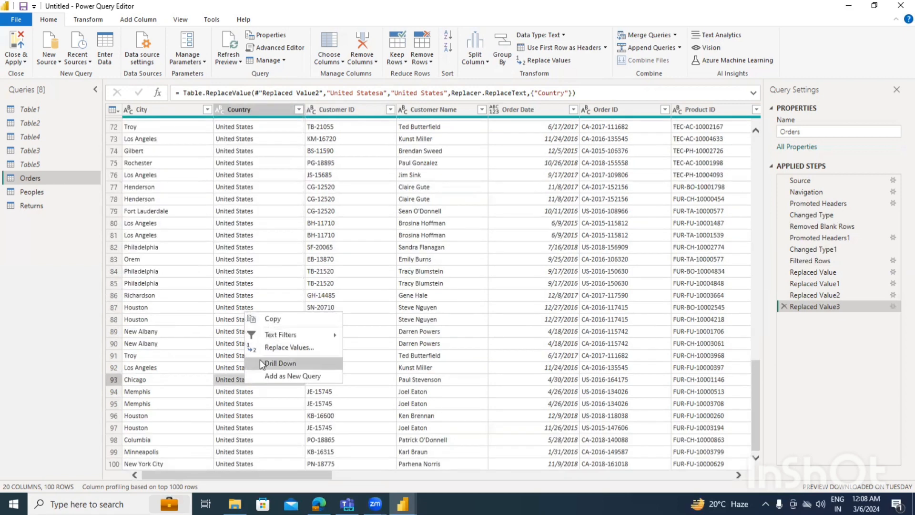
click(242, 472)
scroll(245, 321, up, 15)
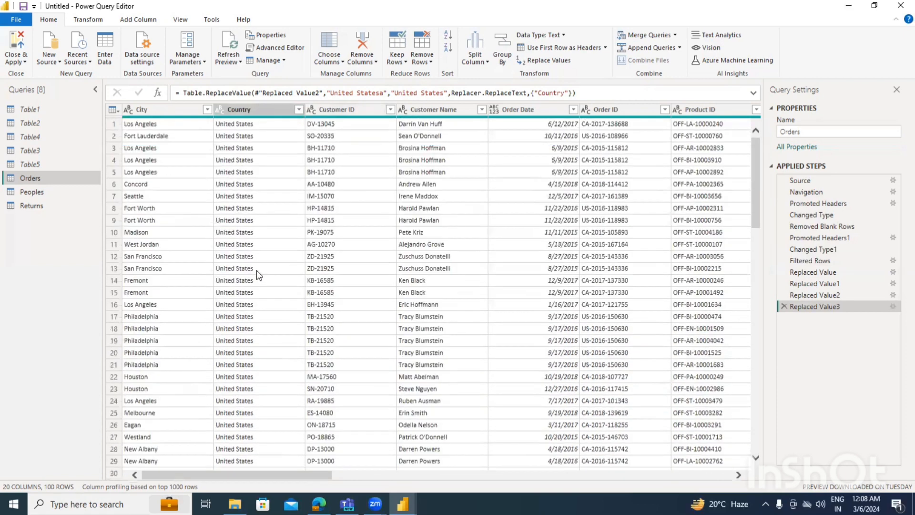
Review the remaining columns of the Orders query and the data type options for the City column
drag(262, 476, 400, 473)
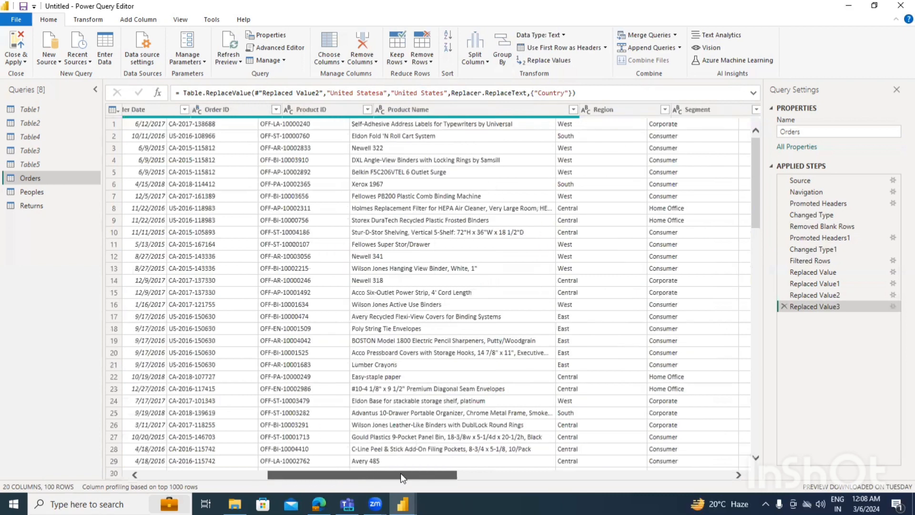
drag(484, 473, 134, 237)
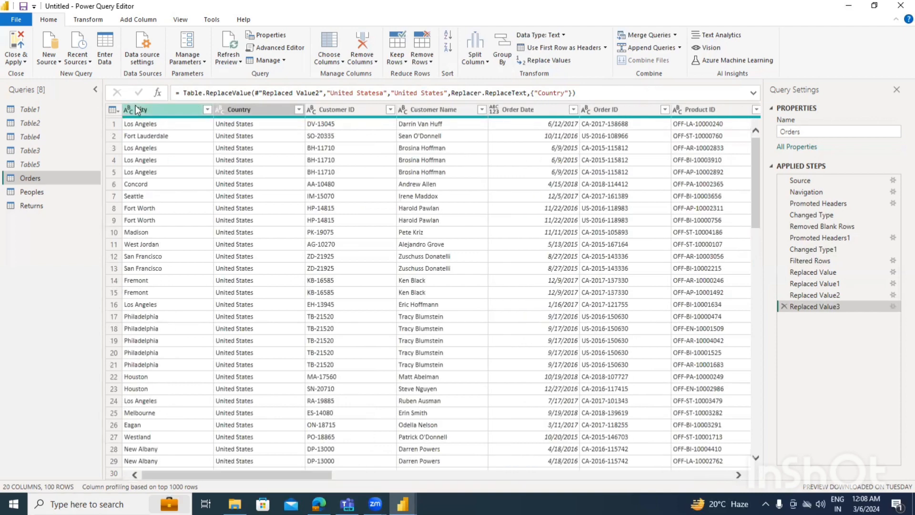
click(127, 109)
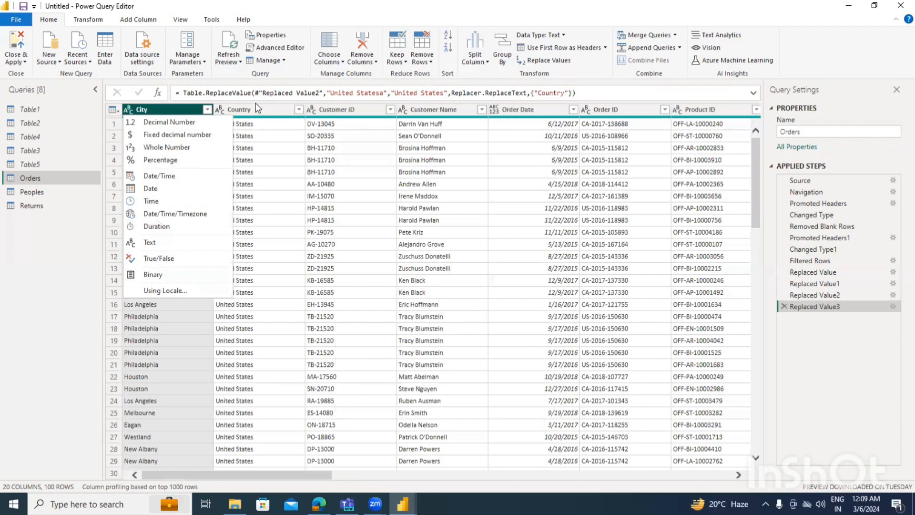
key(Escape)
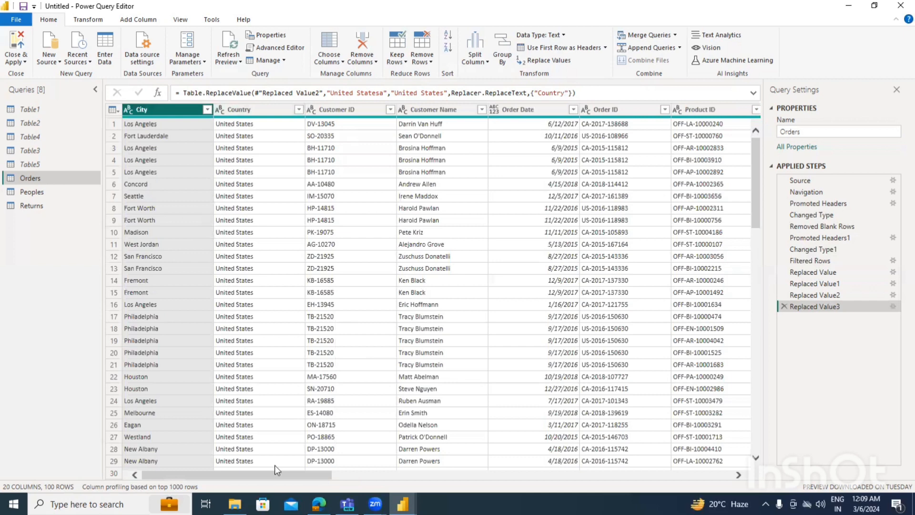
click(711, 474)
Apply the pending query changes to load the tables, and close the Power Query Editor
click(24, 61)
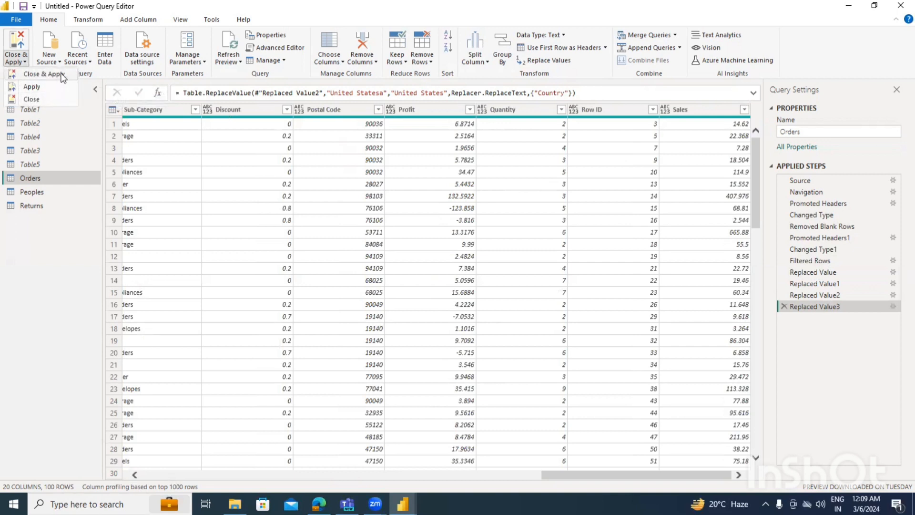
click(34, 87)
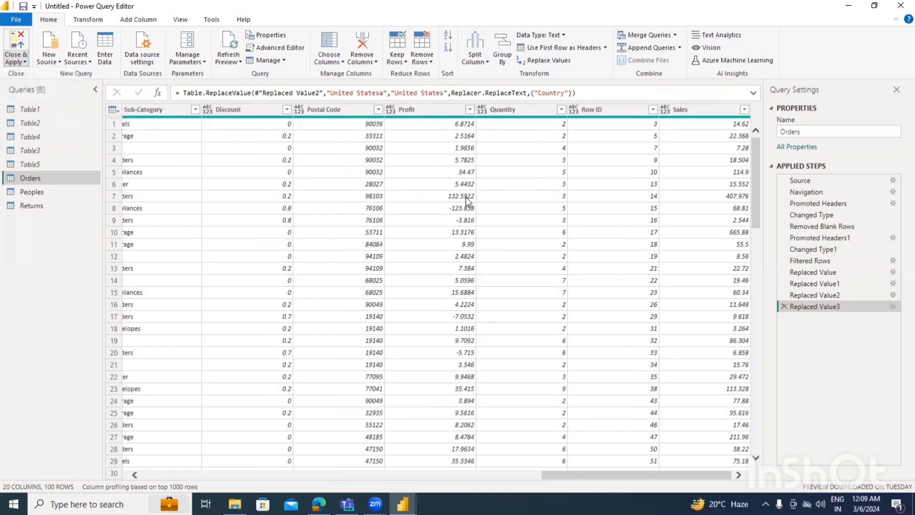
click(18, 43)
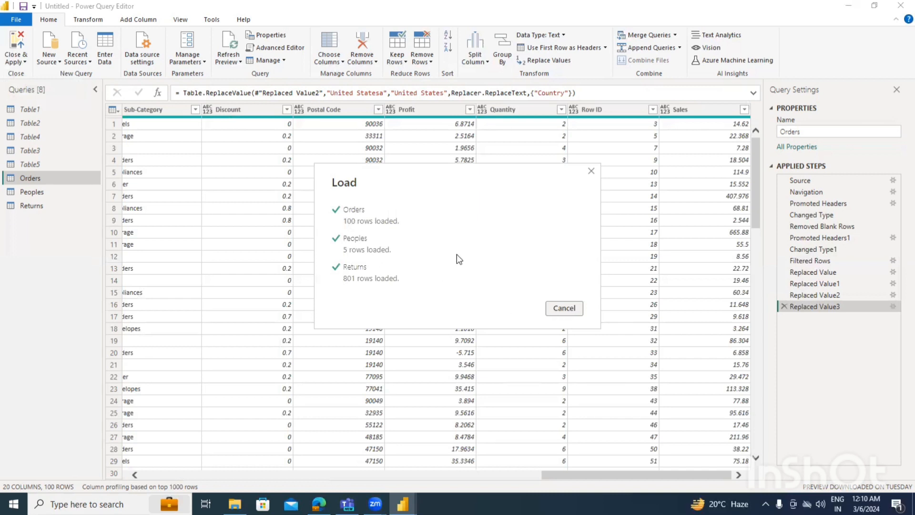
click(23, 60)
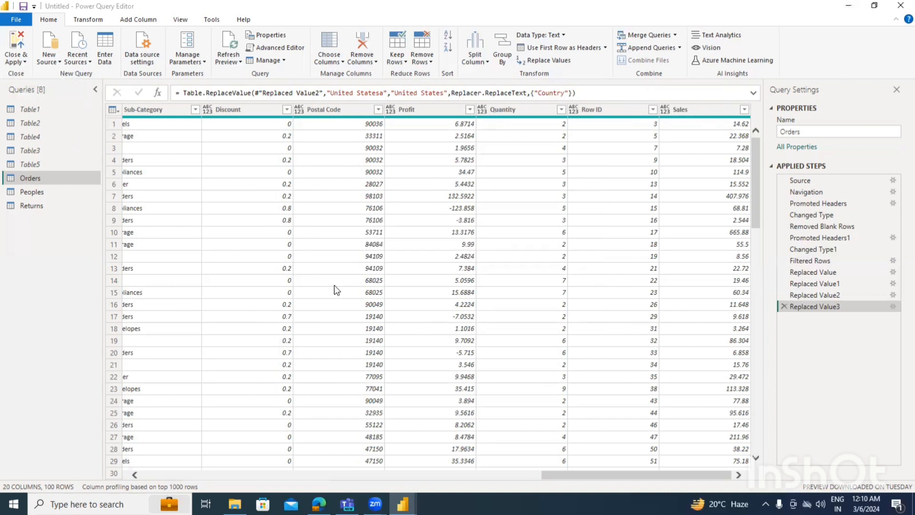
click(24, 59)
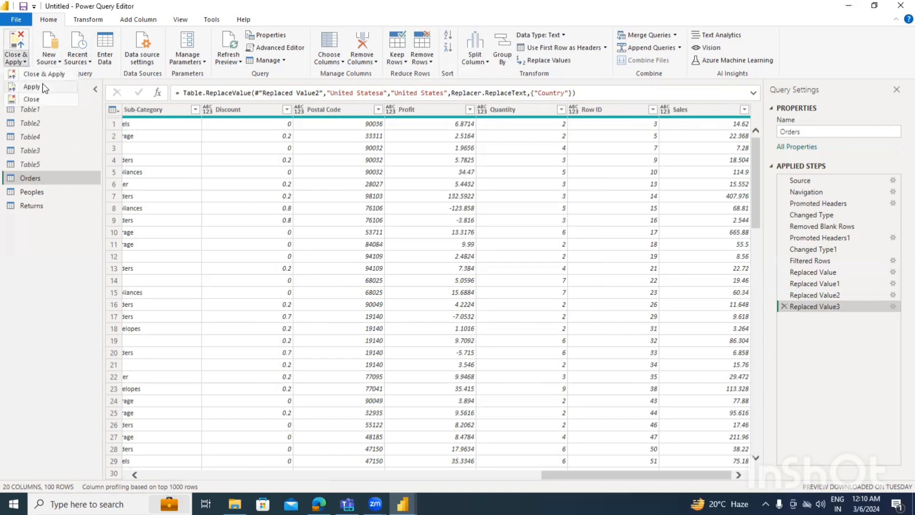
click(34, 73)
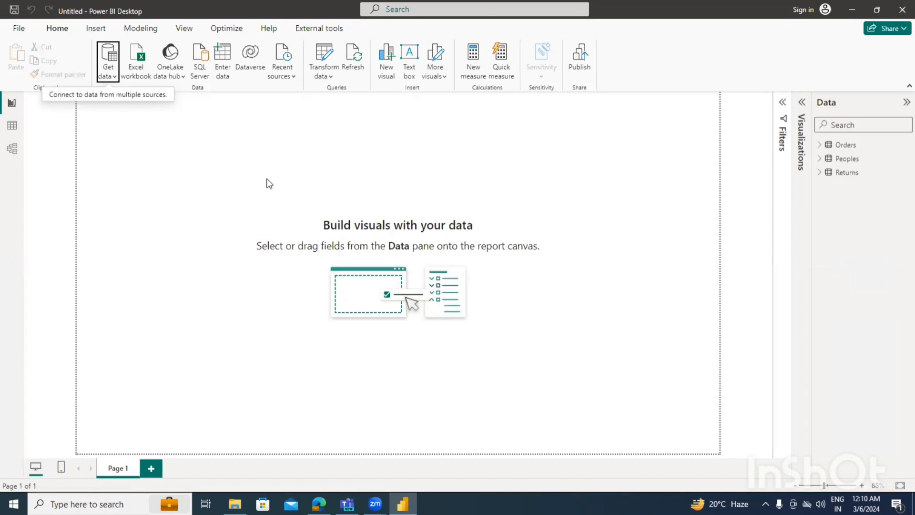
Expand the Orders, Peoples and Returns tables in the report's data list to inspect their field names
click(825, 146)
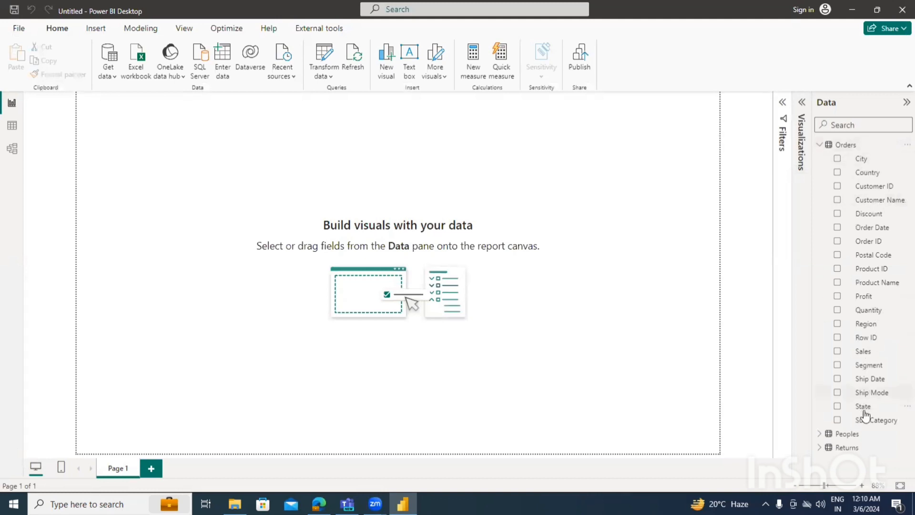
click(821, 434)
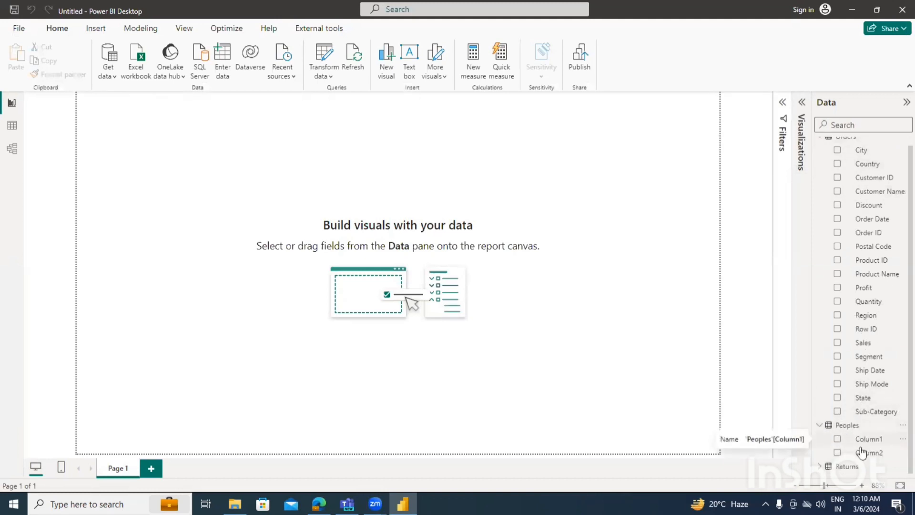
click(819, 467)
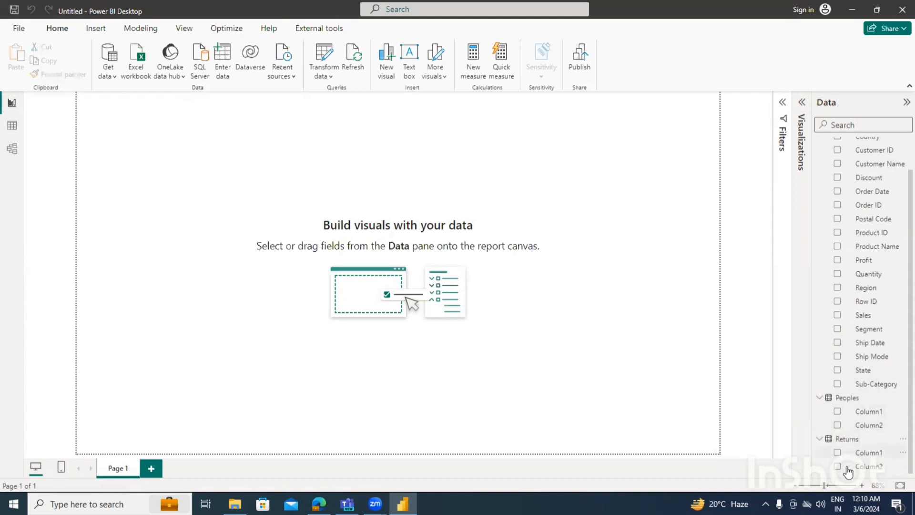
Reopen the Power Query Editor and use the first row of the Peoples query as headers
click(331, 77)
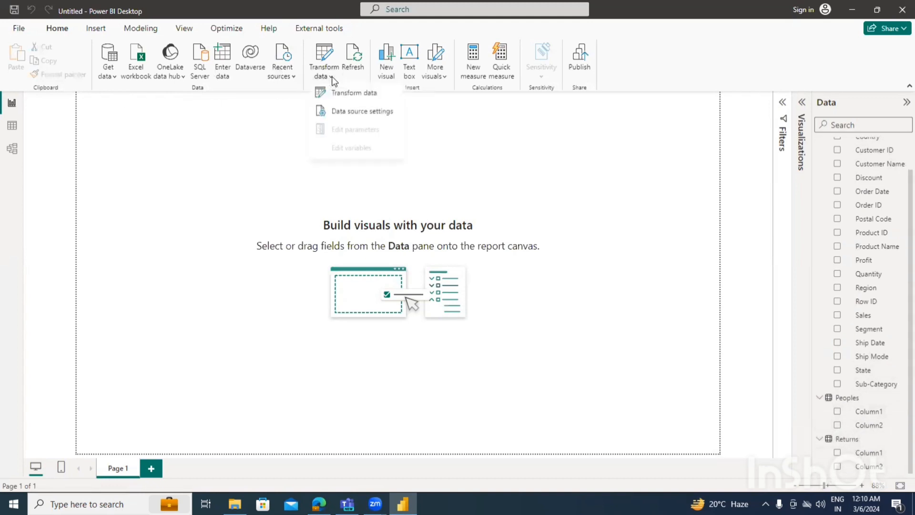
click(359, 99)
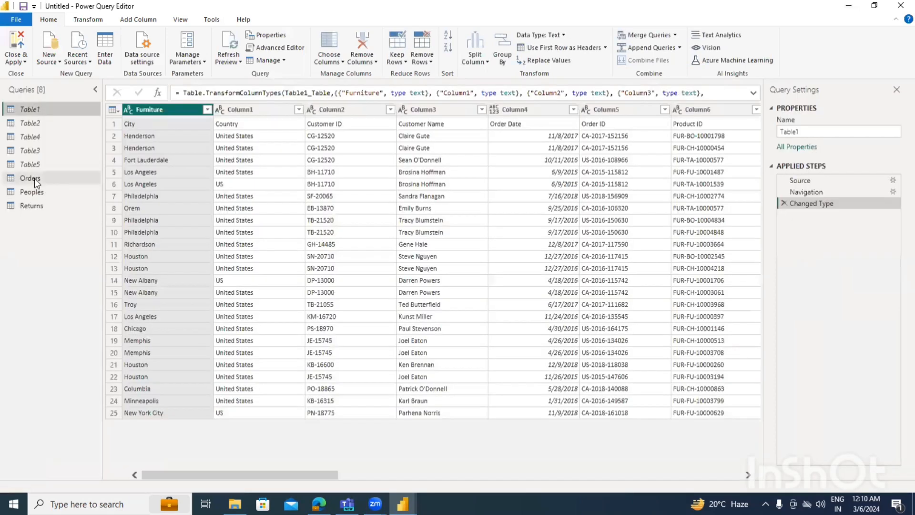
click(31, 179)
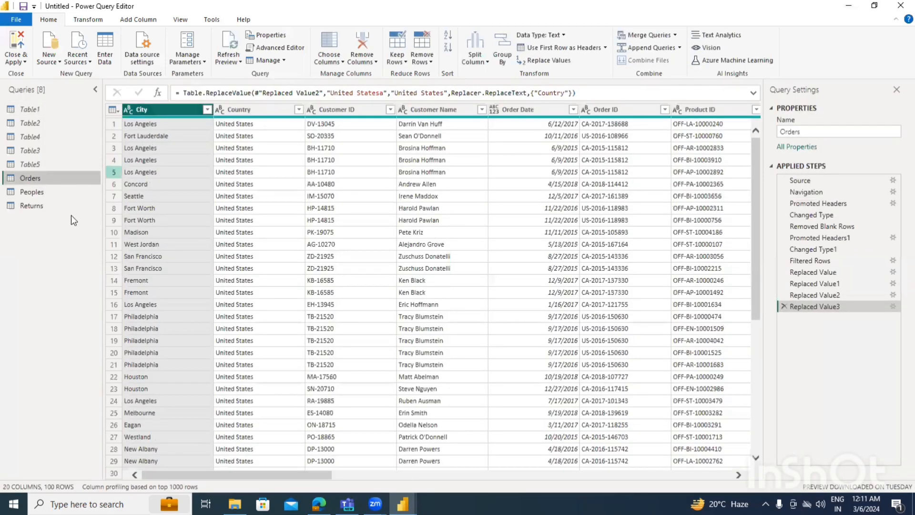
click(36, 193)
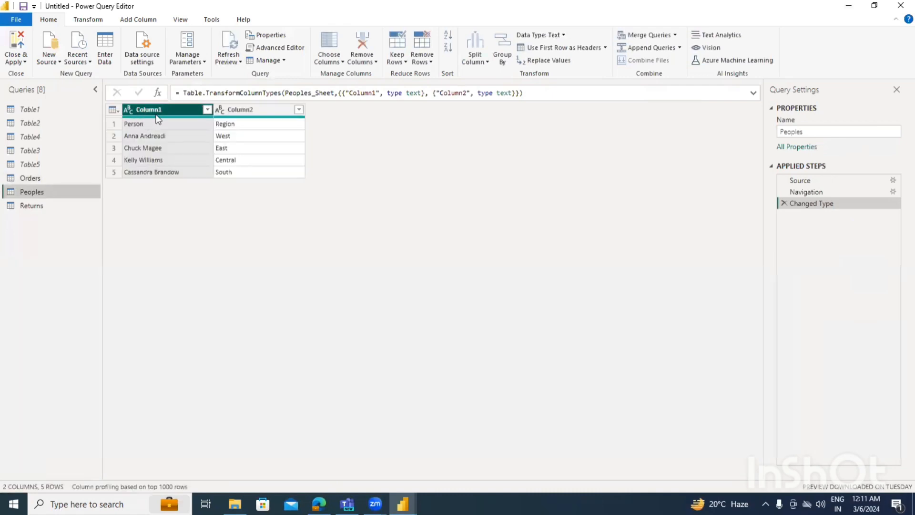
click(575, 48)
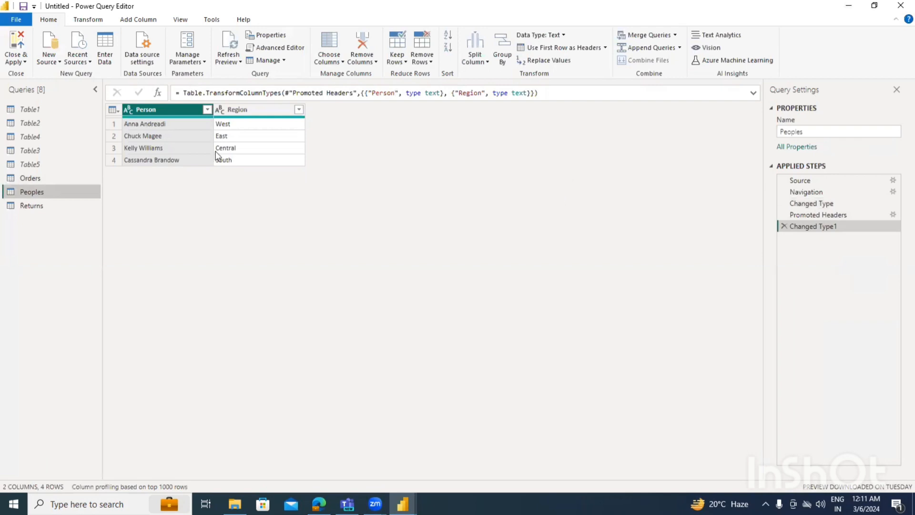
Use the first row of the Returns query as headers, and close the editor with all changes applied
click(33, 205)
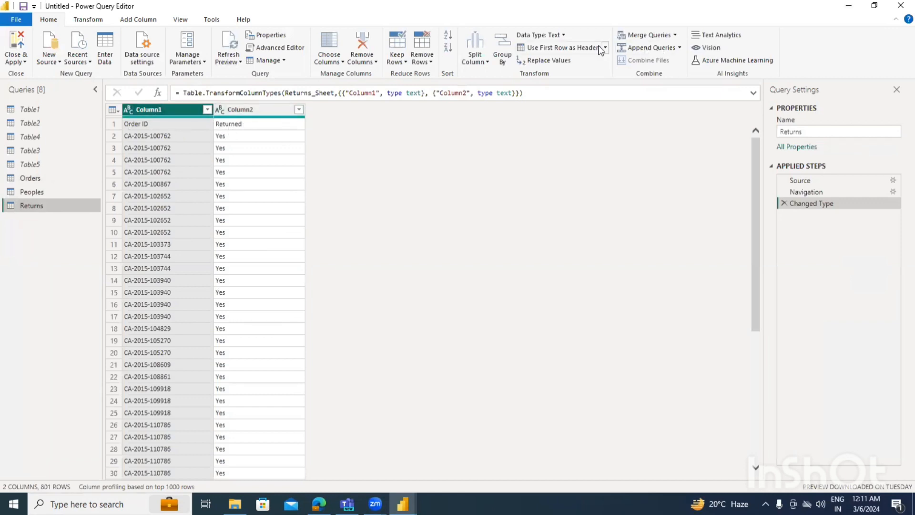
click(563, 48)
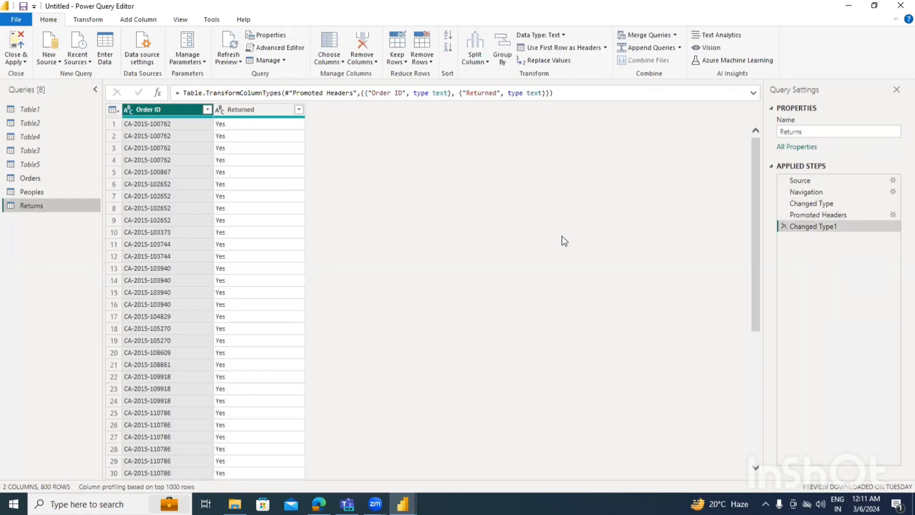
click(23, 59)
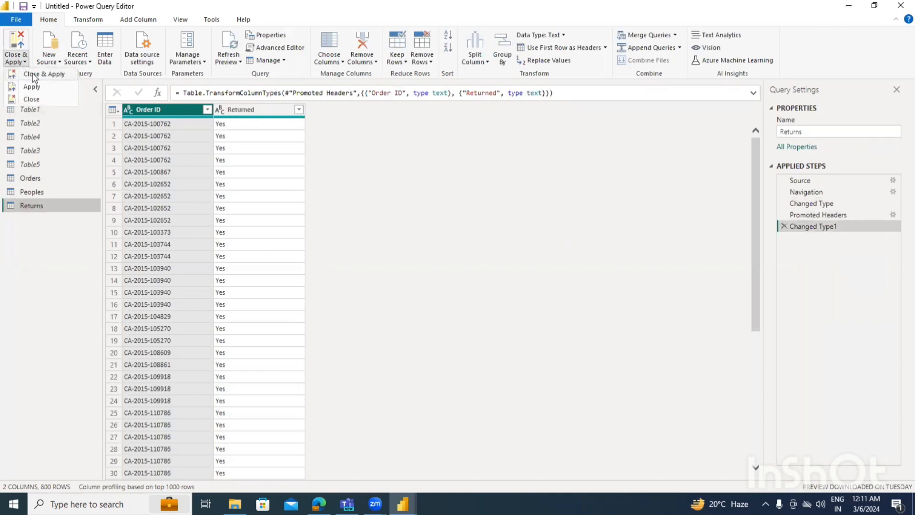
click(35, 75)
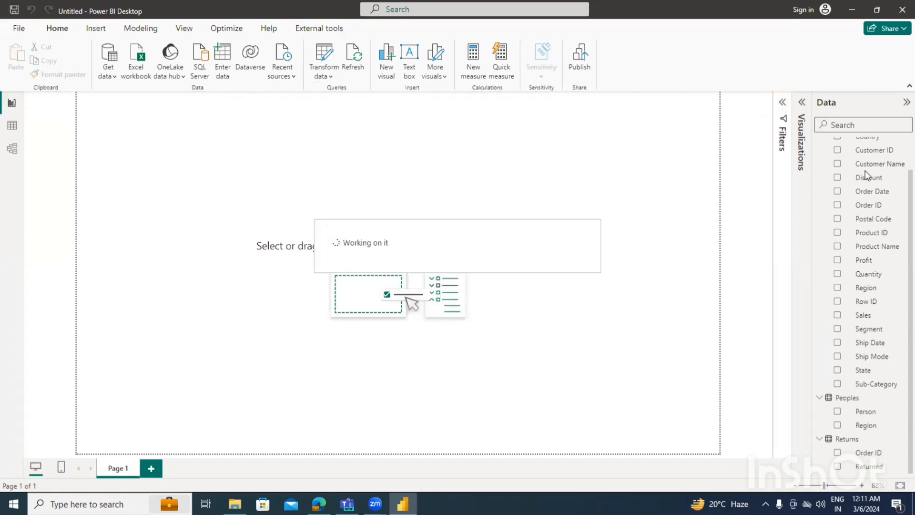
Review the updated field names and collapse the Orders and Peoples tables in the data list
scroll(858, 185, up, 2)
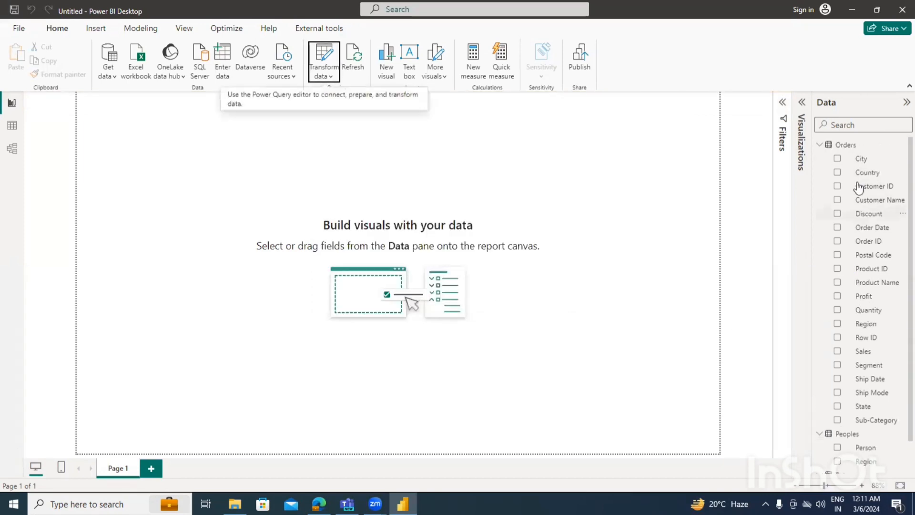
click(819, 145)
click(819, 158)
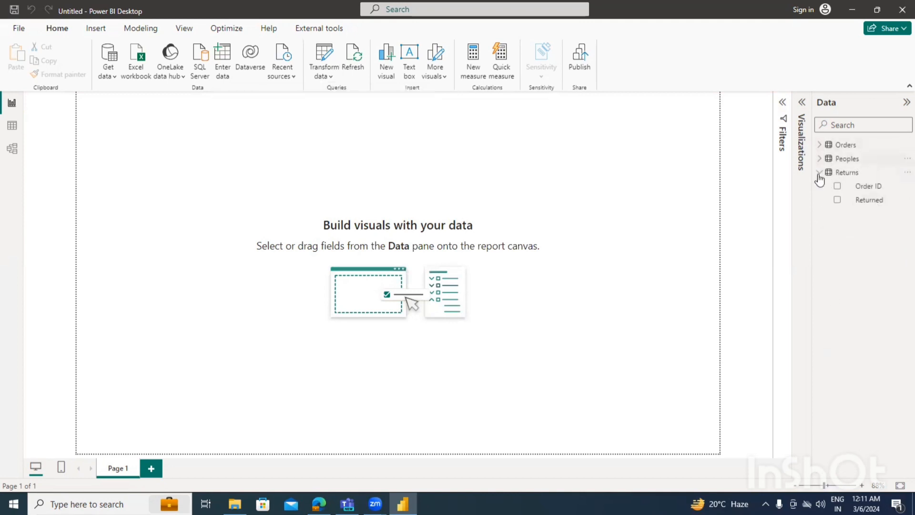
Add a stacked column chart to the report page using the Region and Sales fields from the Orders table
click(820, 174)
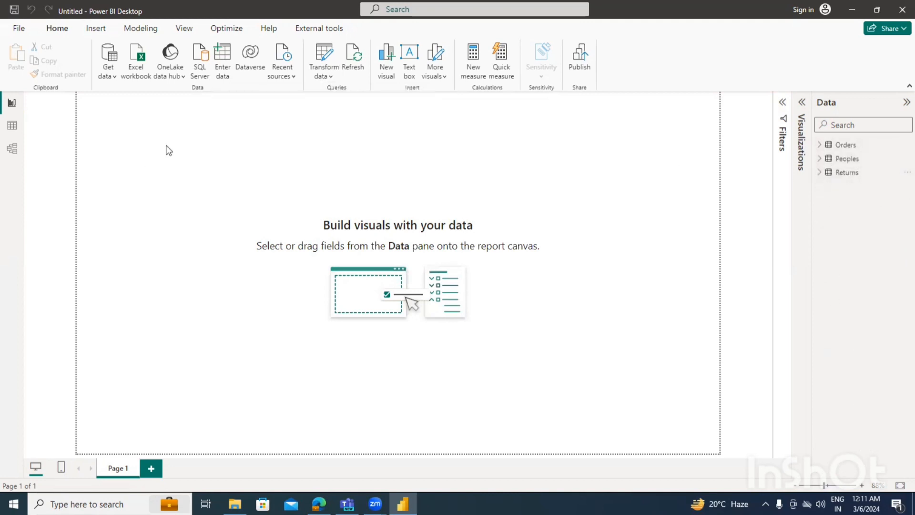
click(803, 102)
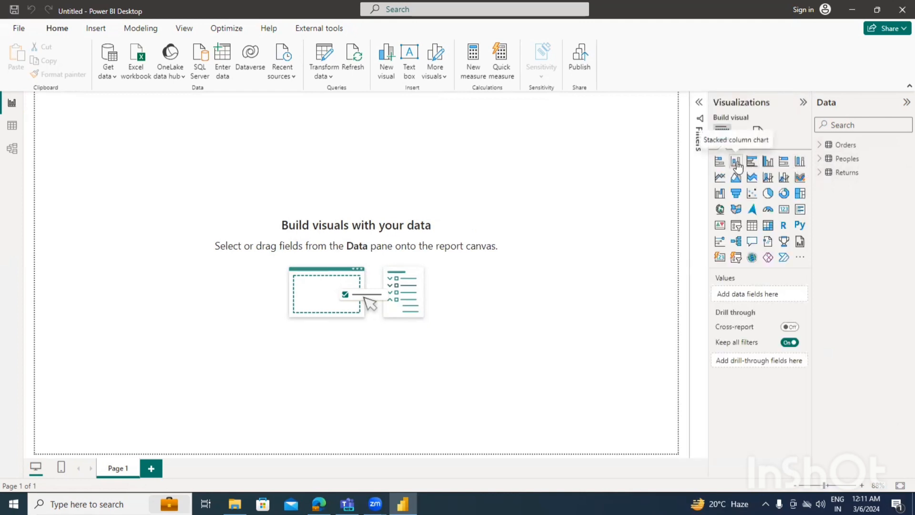
click(736, 162)
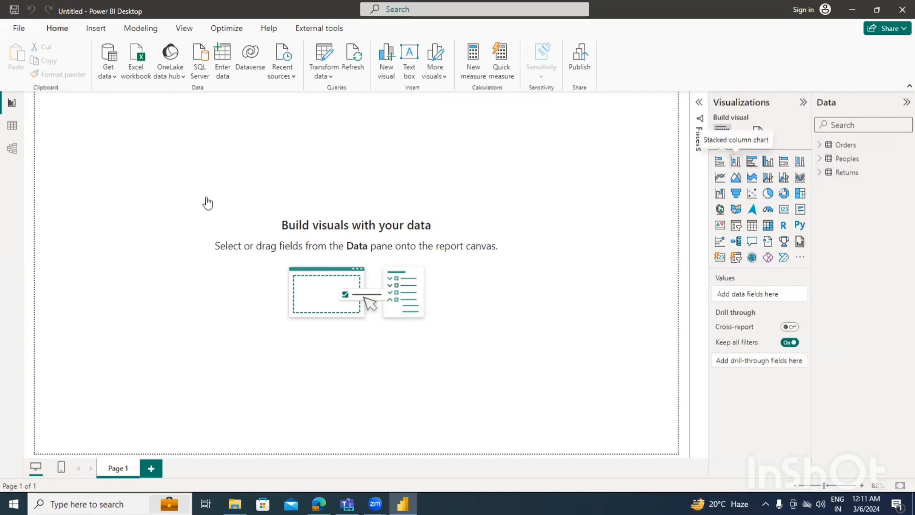
click(827, 146)
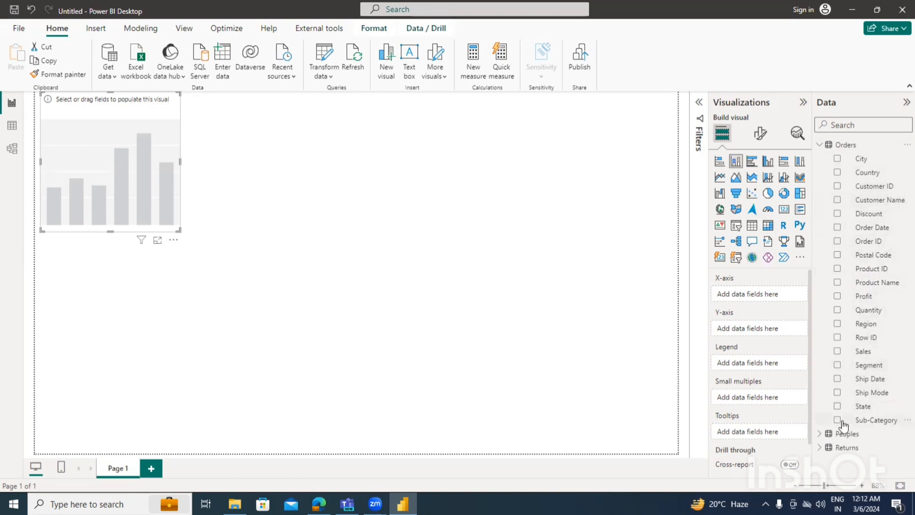
click(838, 325)
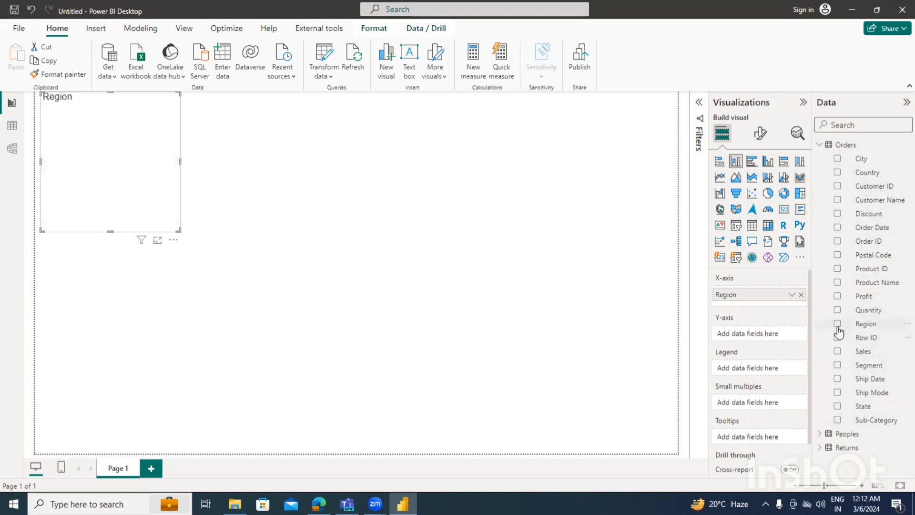
click(838, 351)
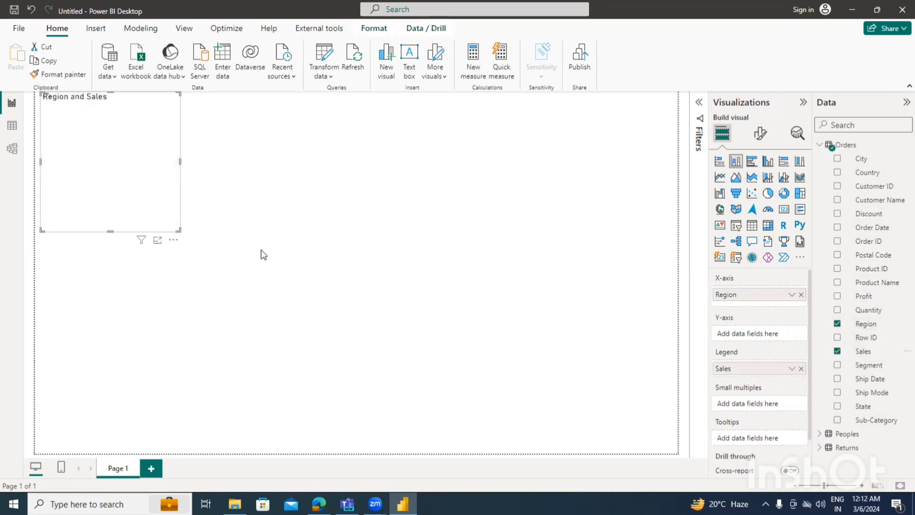
Move the Region and Sales chart near the page's upper-left corner, enlarge it, and convert it to a stacked bar chart
drag(158, 181, 285, 201)
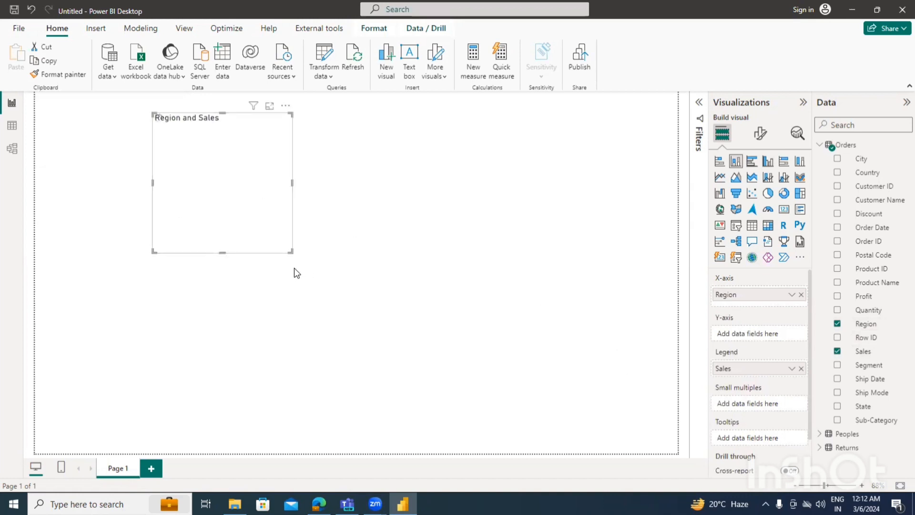
drag(291, 250, 382, 211)
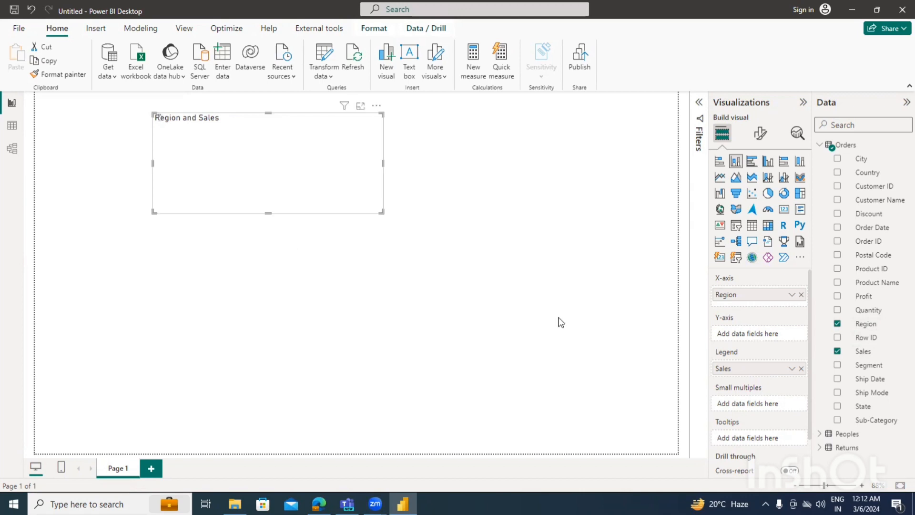
drag(317, 122, 228, 115)
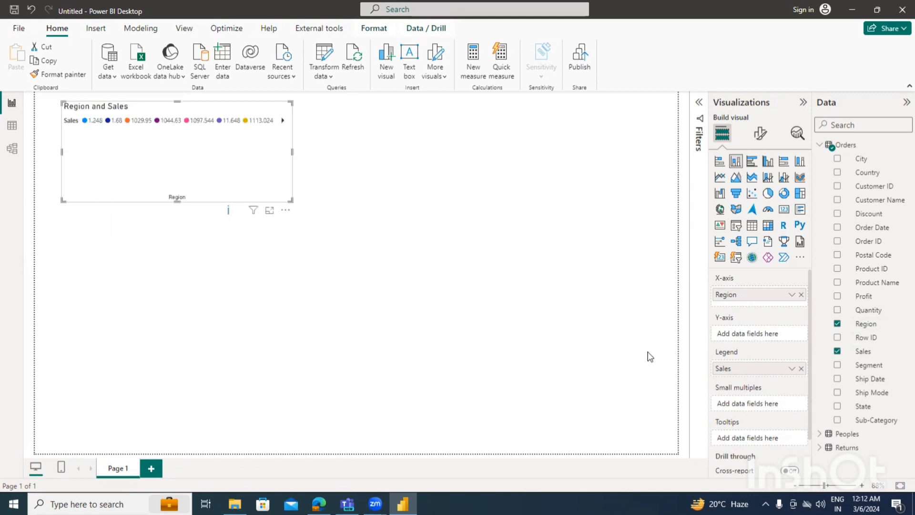
drag(291, 201, 337, 287)
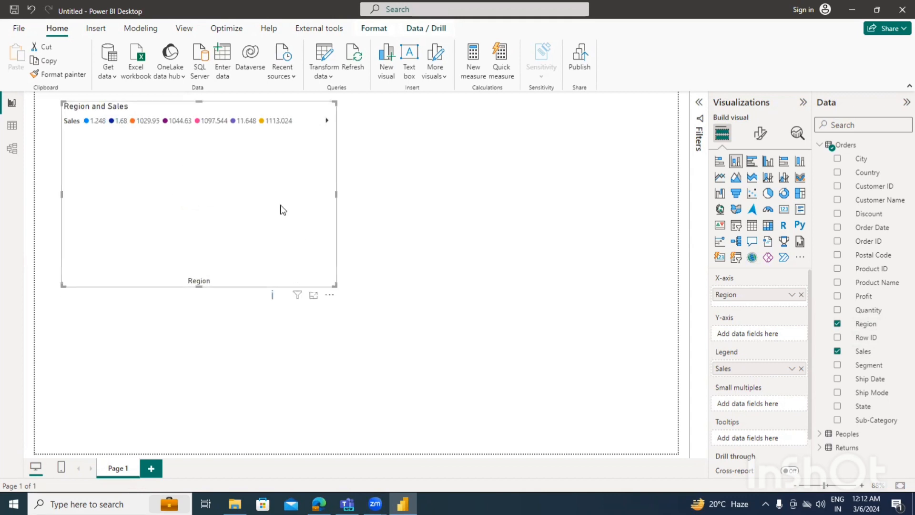
click(720, 162)
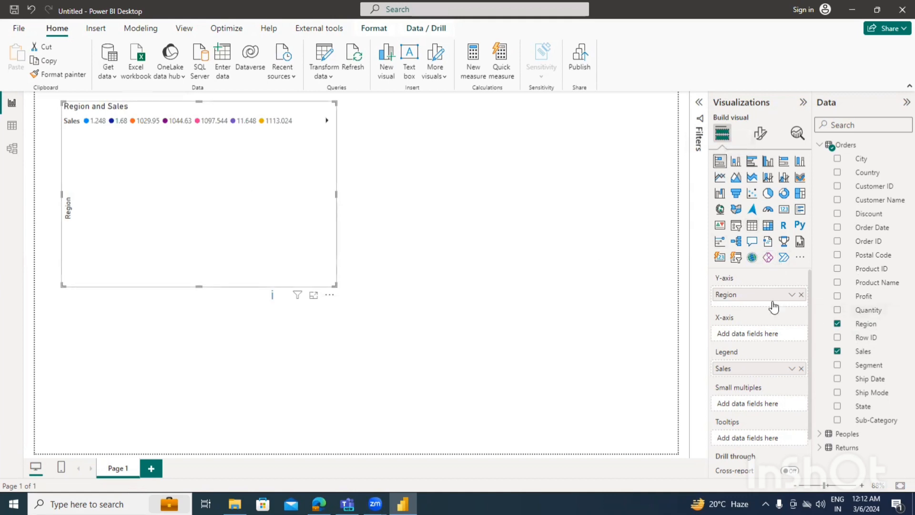
Check the data types of the City and Sales columns in the Orders table
click(860, 159)
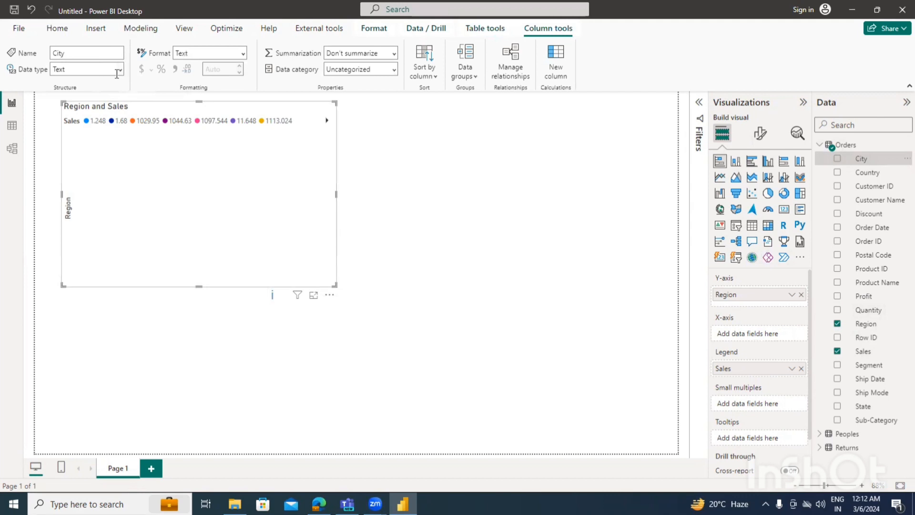
click(864, 351)
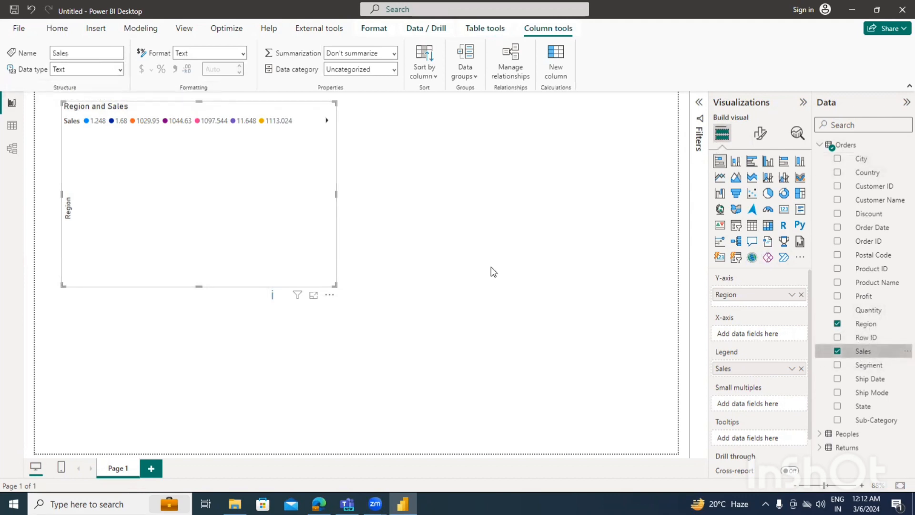
click(119, 69)
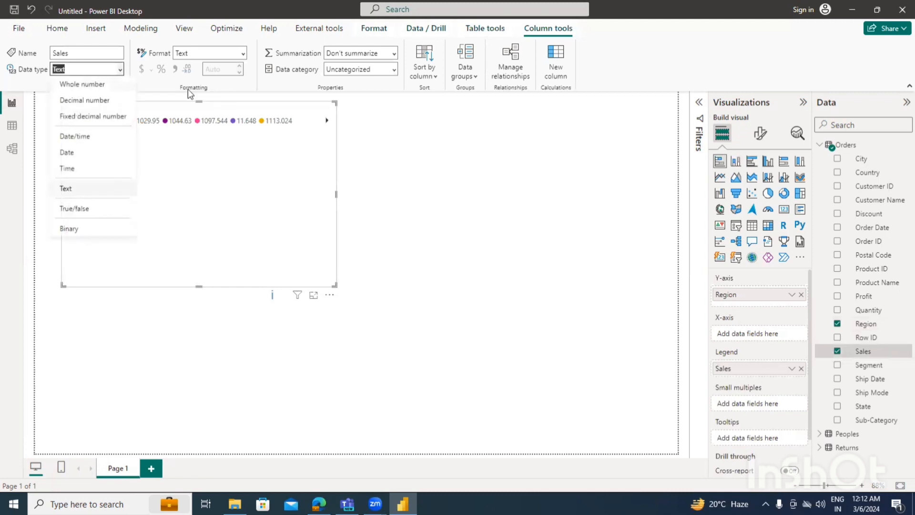
In the Power Query Editor, change the Sales column of the Orders query to Decimal Number and apply the change to the report
click(58, 30)
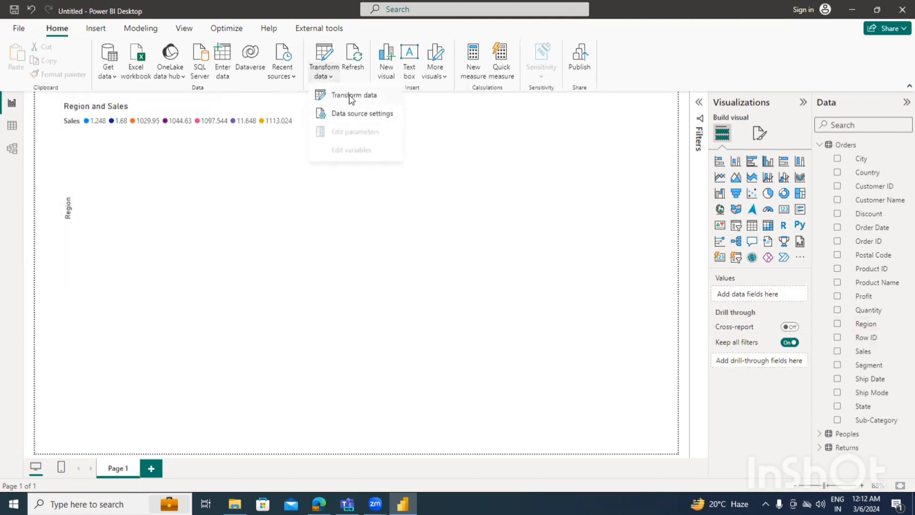
click(351, 97)
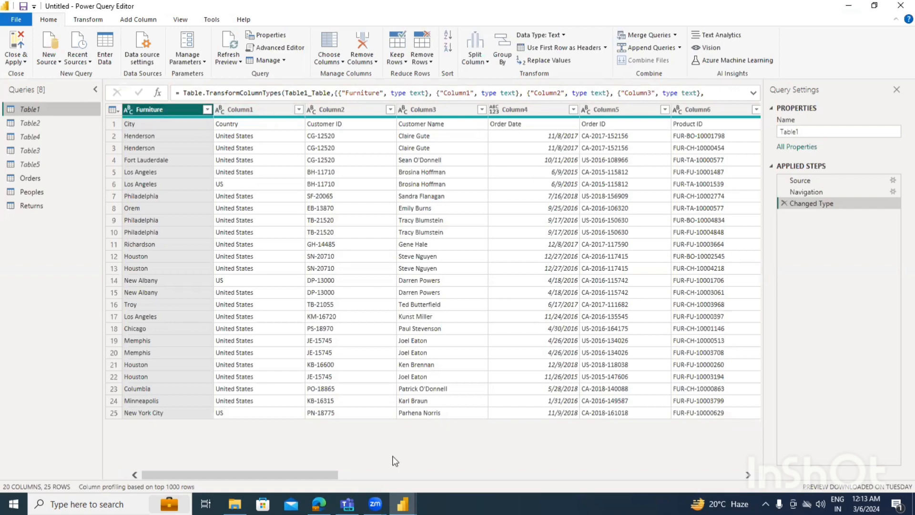
drag(314, 476, 539, 411)
click(39, 177)
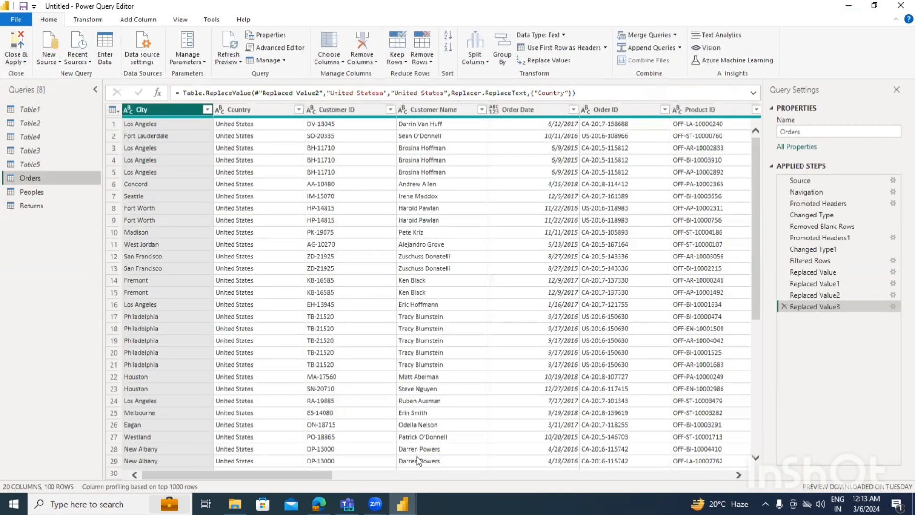
scroll(408, 469, right, 5)
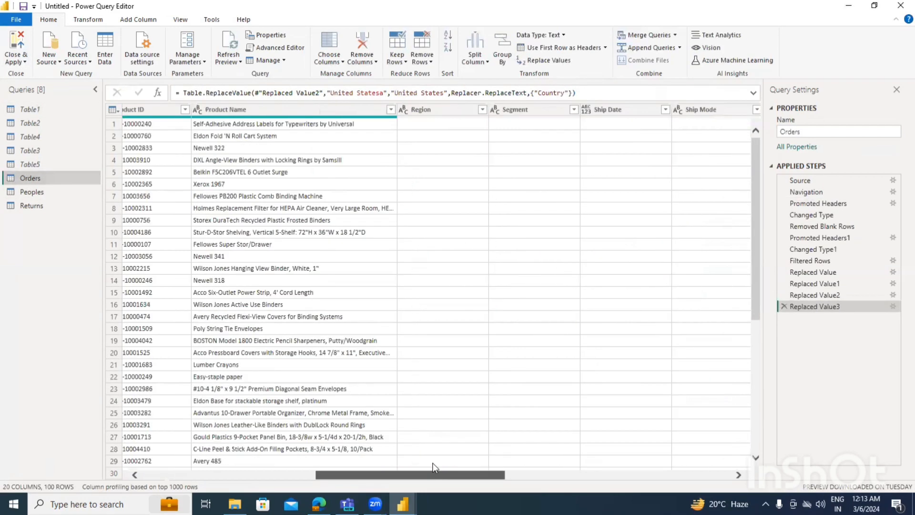
drag(433, 464, 622, 459)
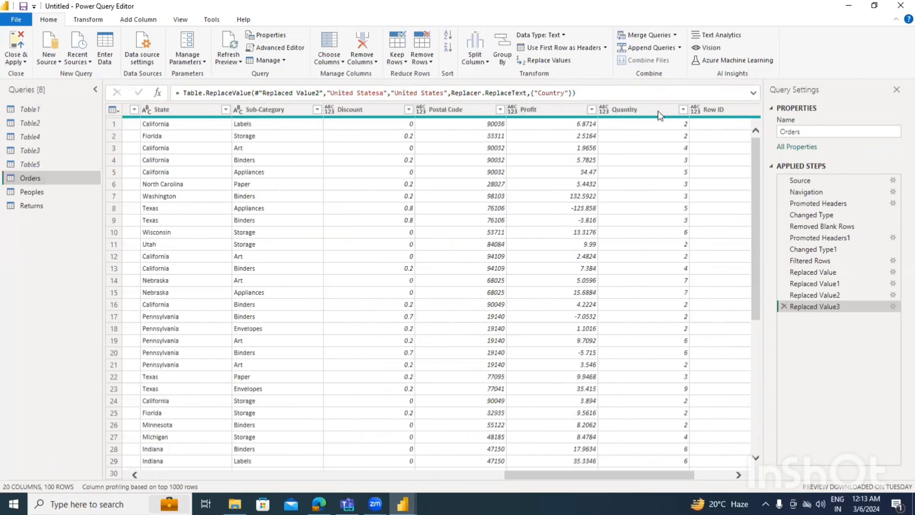
drag(538, 474, 574, 474)
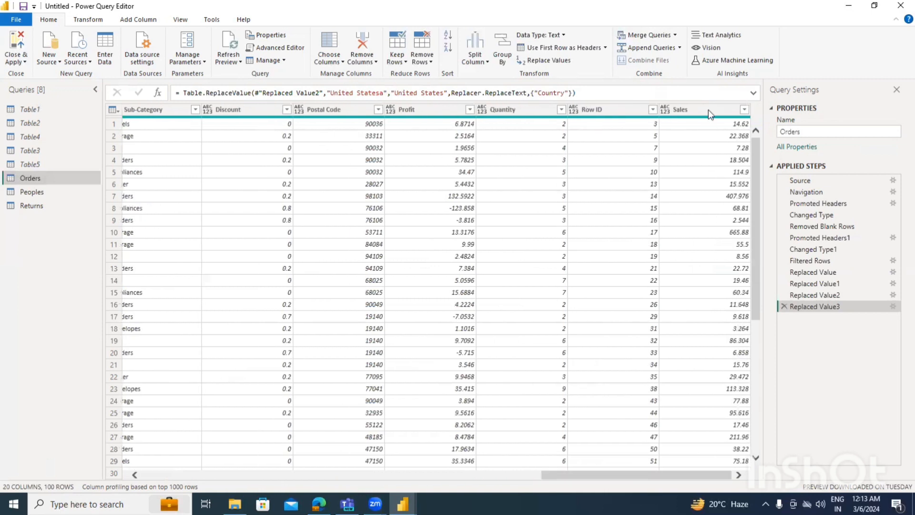
click(665, 110)
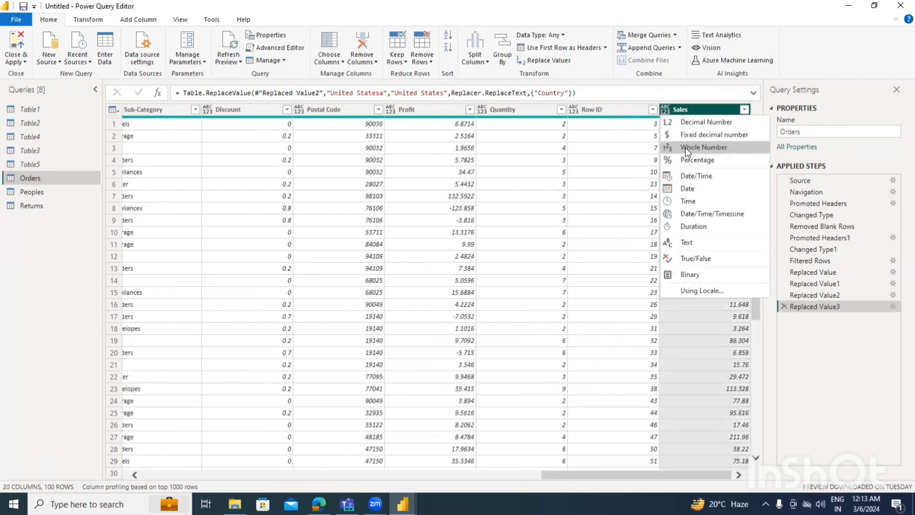
click(687, 123)
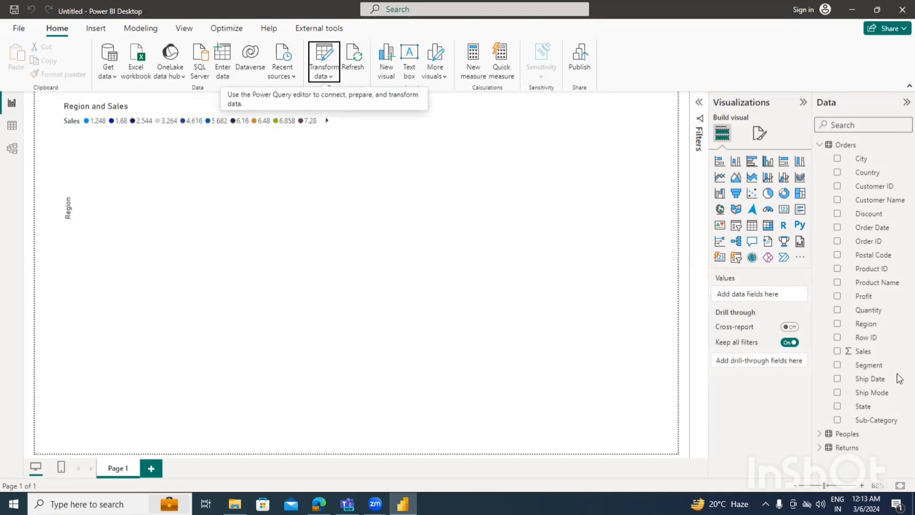
Replace Region with Ship Mode in the stacked bar chart and convert the visual to a pie chart
click(271, 151)
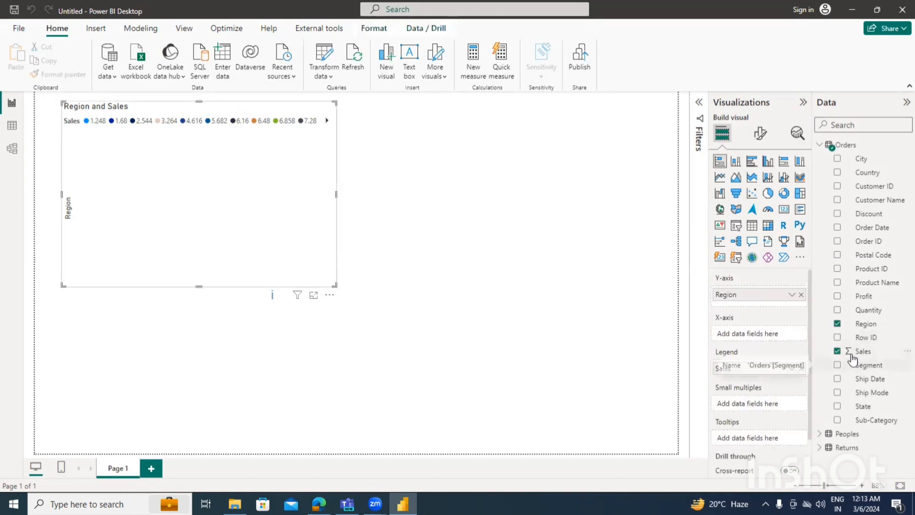
click(838, 325)
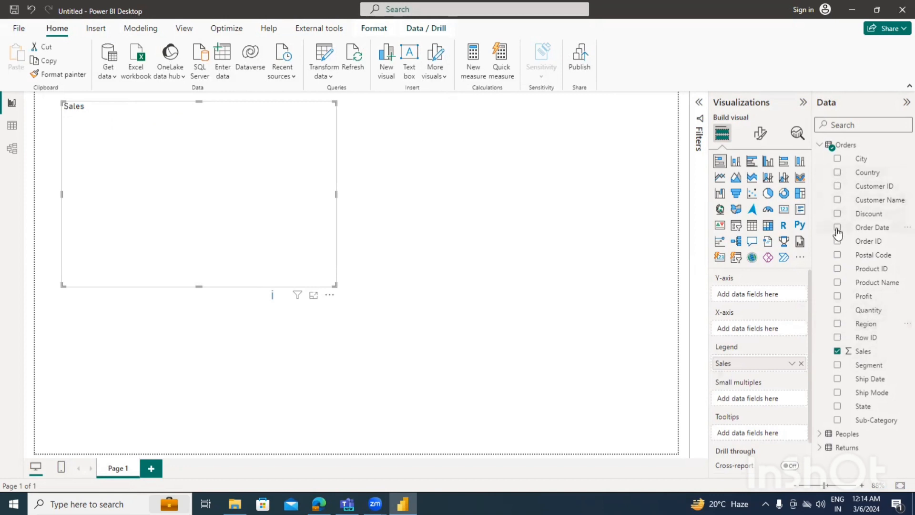
click(837, 393)
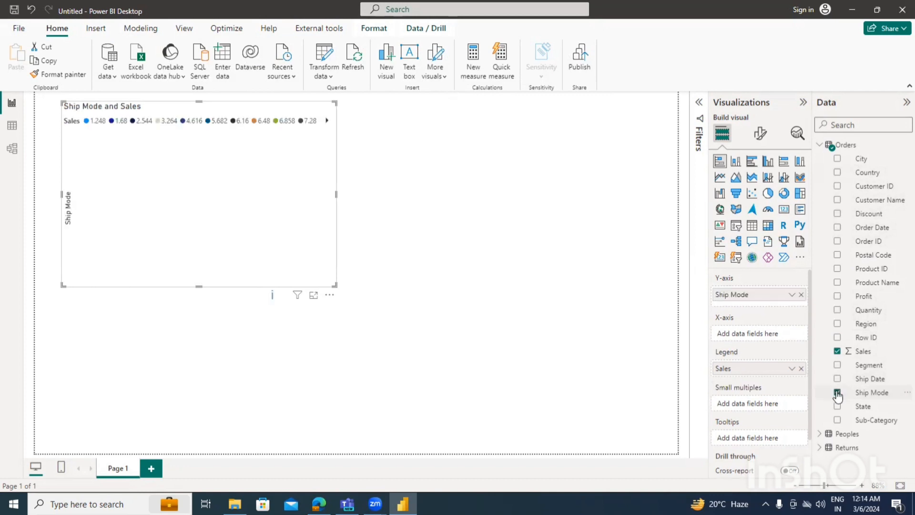
click(872, 393)
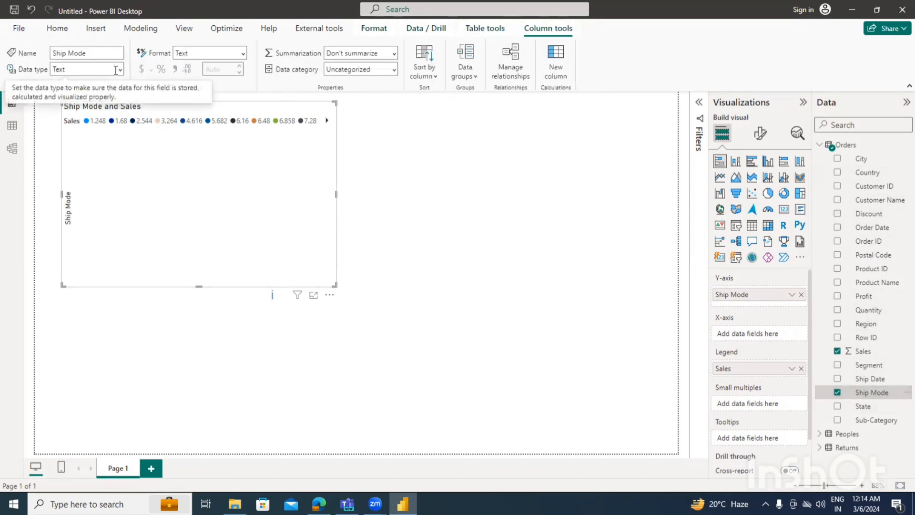
click(767, 193)
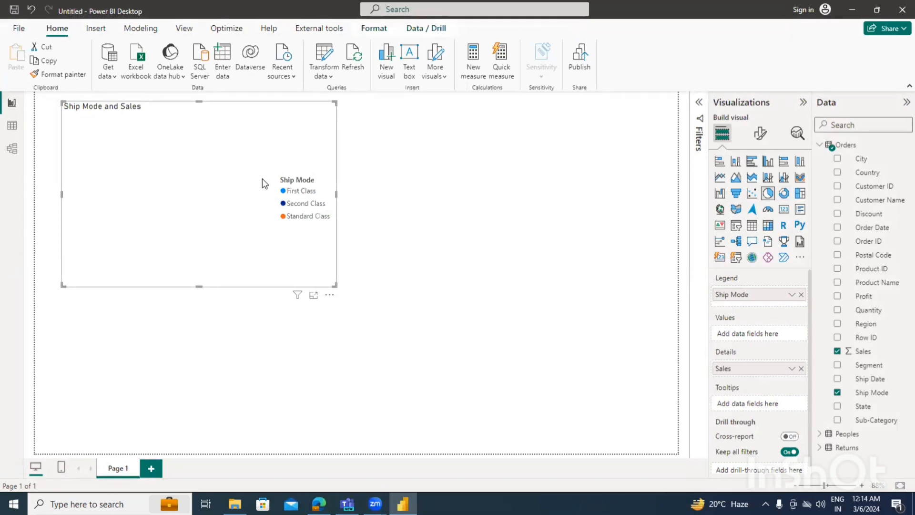
Reopen the Power Query Editor to check the loaded queries
click(331, 76)
click(346, 94)
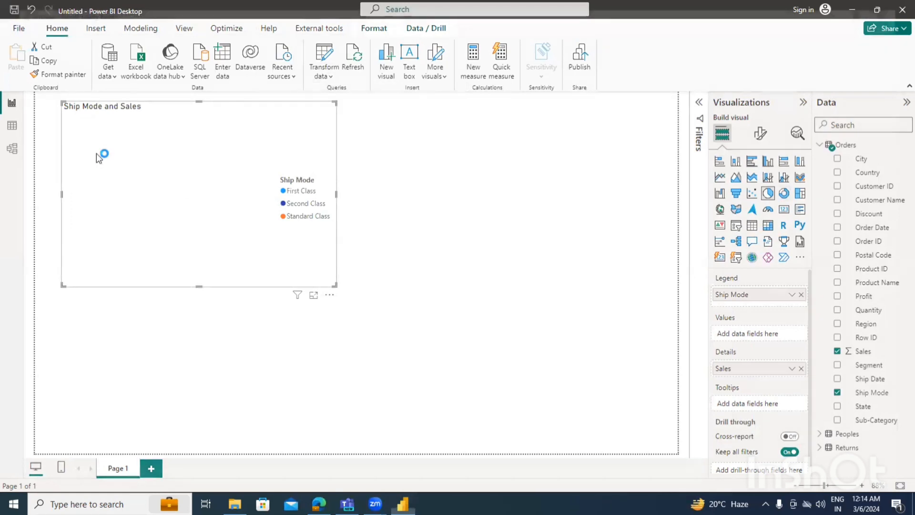